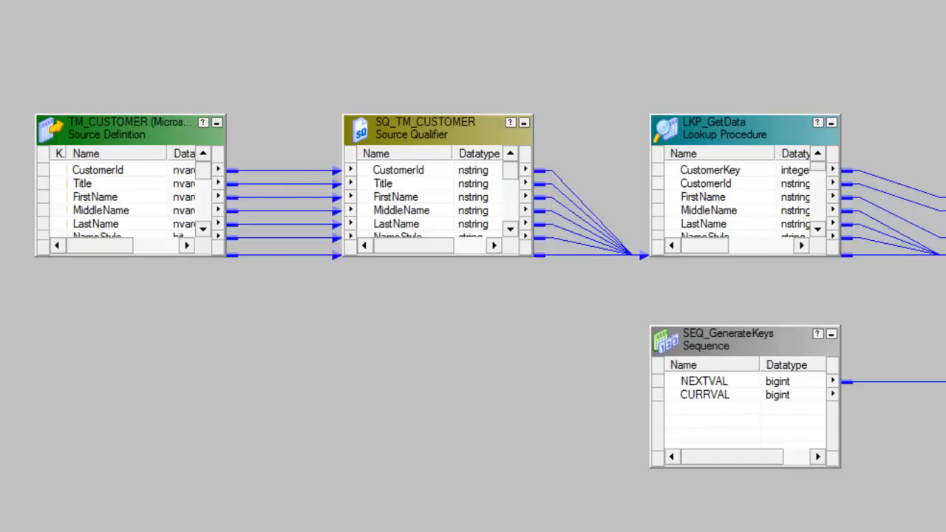
# Enlarge the SQ_TM_CUSTOMER source qualifier and the LKP_GetData lookup in the mapping to expose more of their ports
pyautogui.click(382, 122)
pyautogui.moveTo(433, 115); pyautogui.dragTo(430, 2)
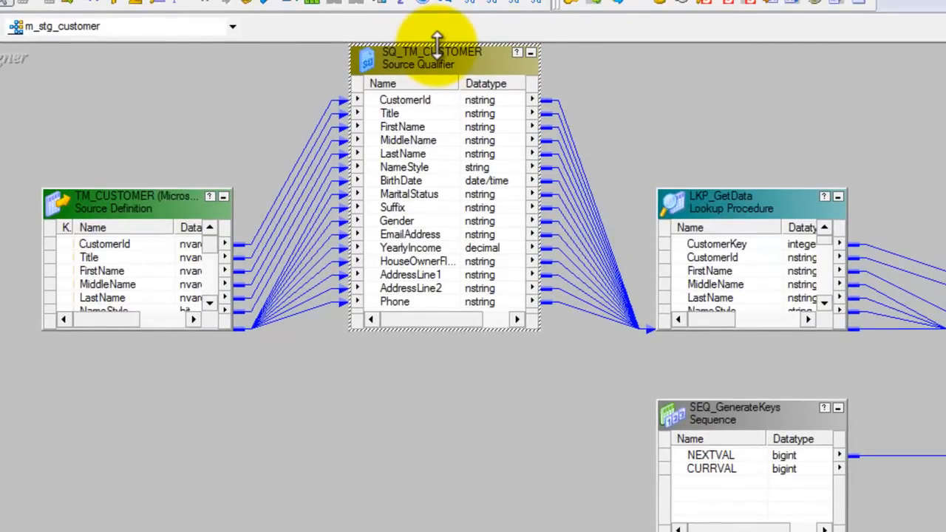
pyautogui.click(712, 195)
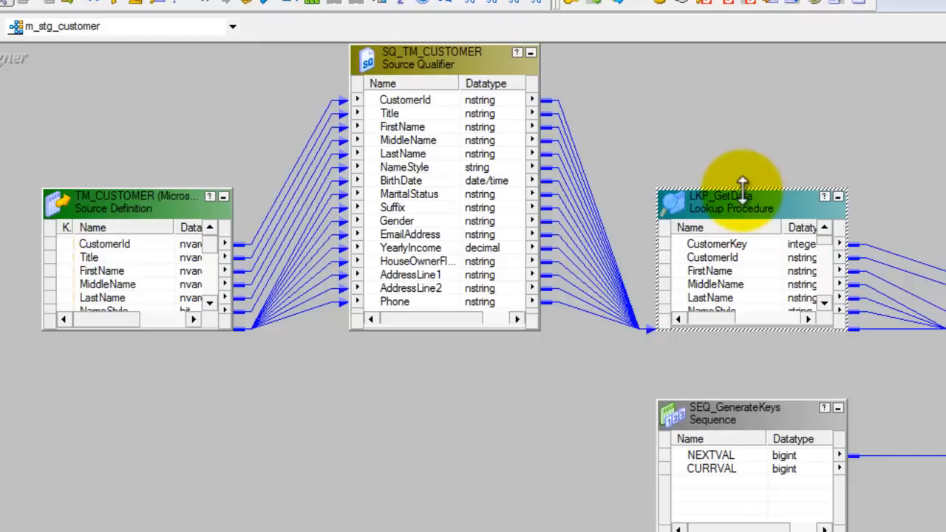
pyautogui.moveTo(742, 190); pyautogui.dragTo(739, 46)
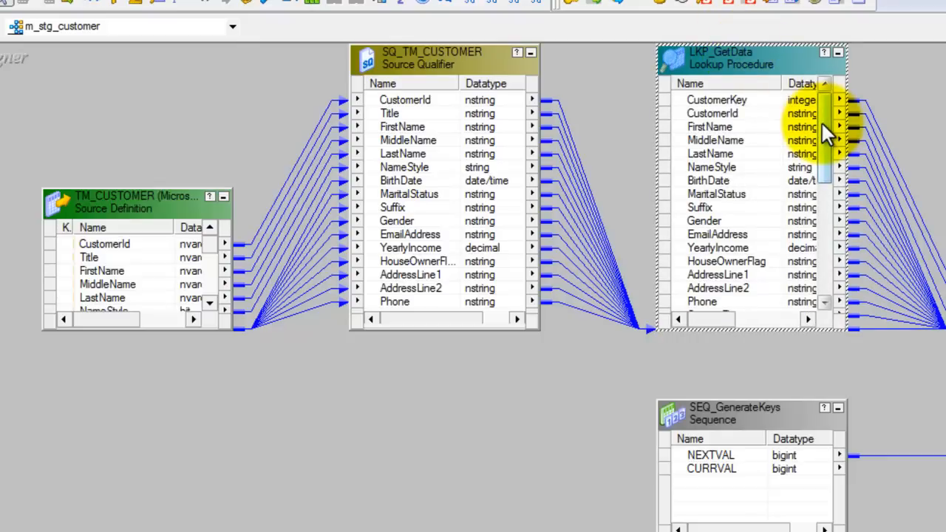
pyautogui.moveTo(821, 123); pyautogui.dragTo(825, 237)
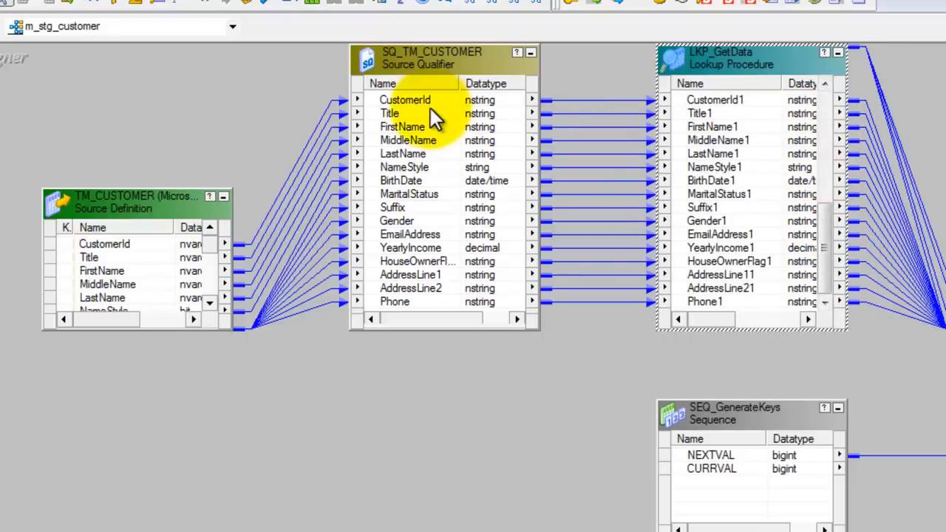
pyautogui.moveTo(822, 228); pyautogui.dragTo(827, 112)
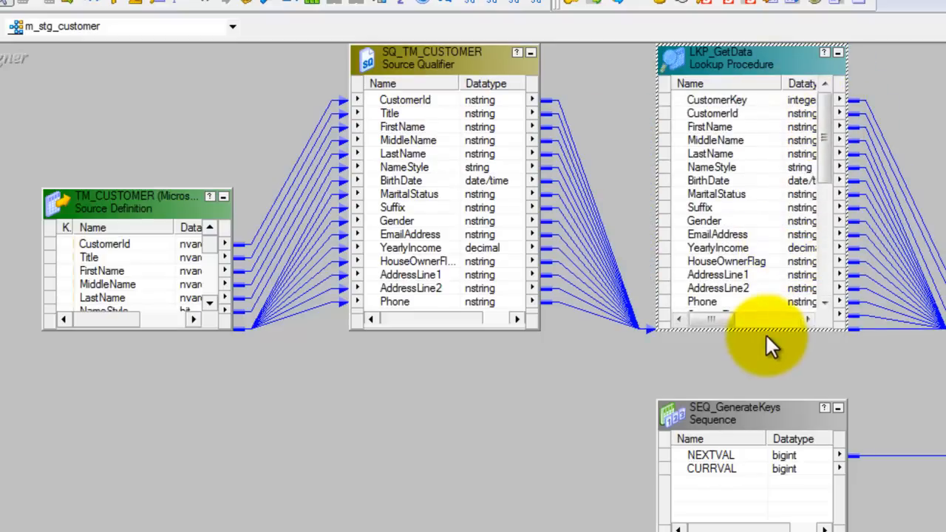
pyautogui.moveTo(767, 333); pyautogui.dragTo(748, 414)
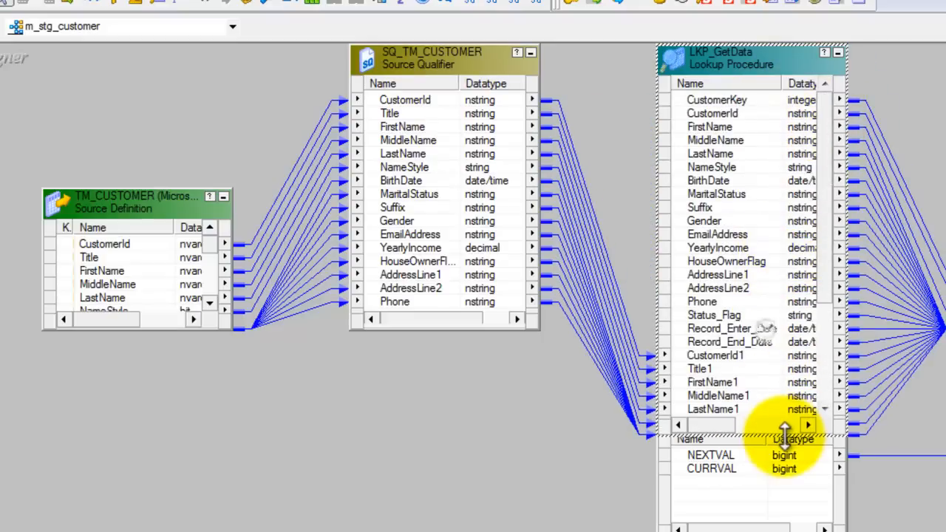
# Review the lookup condition and properties of the LKP_GetData transformation without changing them
pyautogui.doubleClick(717, 49)
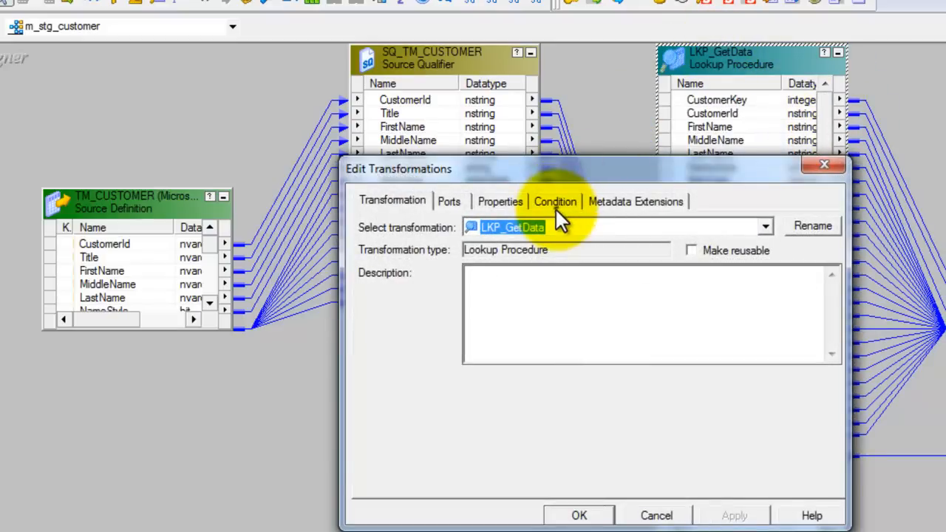
pyautogui.click(556, 201)
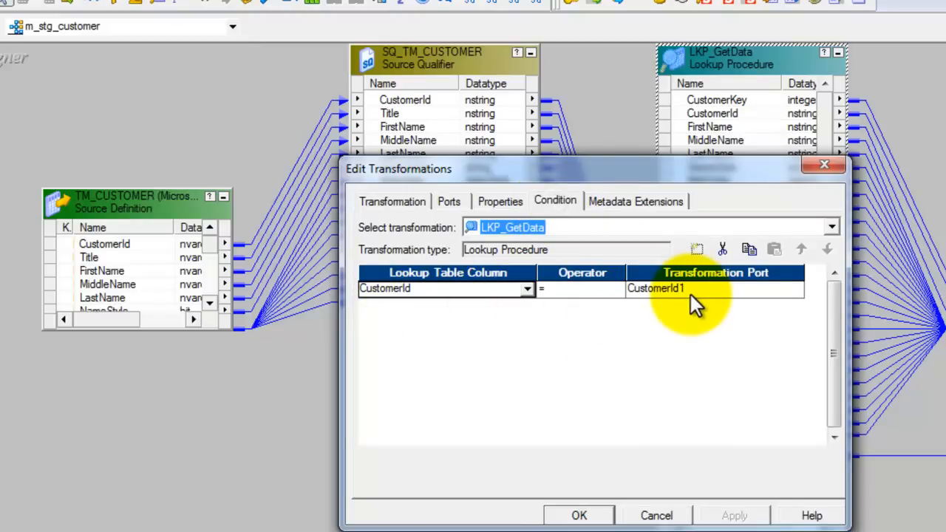
pyautogui.click(511, 200)
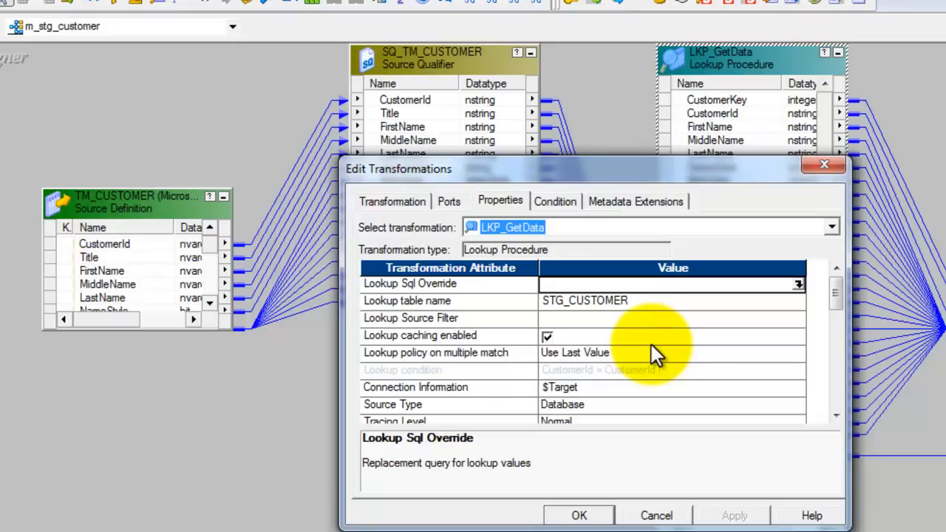
pyautogui.click(640, 516)
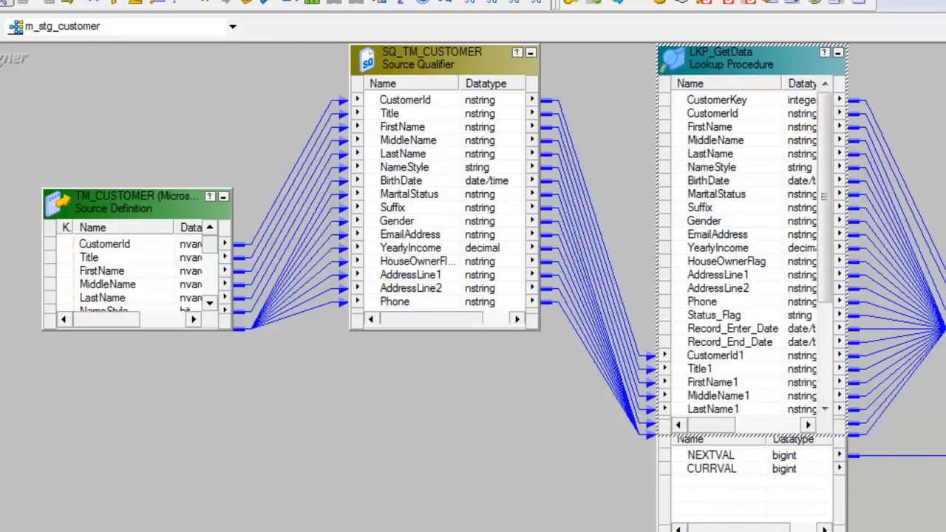
# Enlarge the EXPTRANS expression transformation upward and downward to expose more of its ports
pyautogui.click(944, 147)
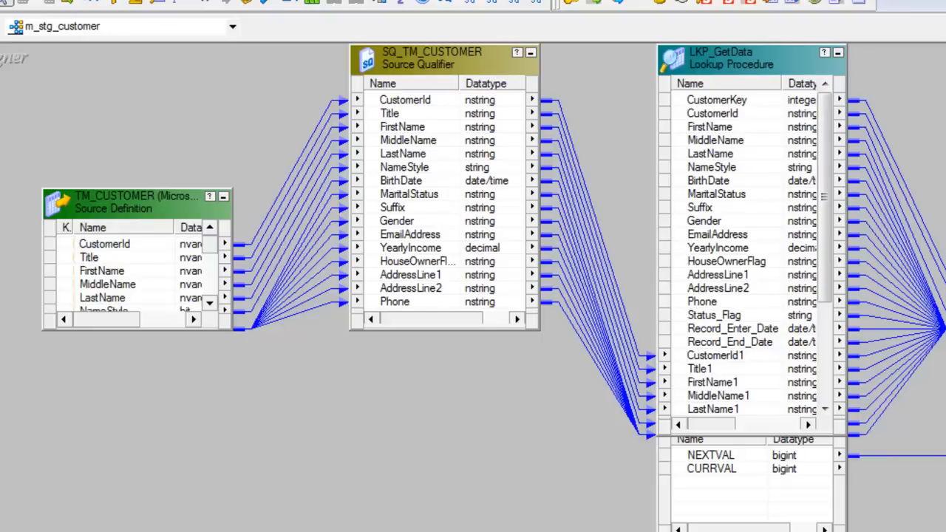
pyautogui.moveTo(945, 190); pyautogui.dragTo(945, 107)
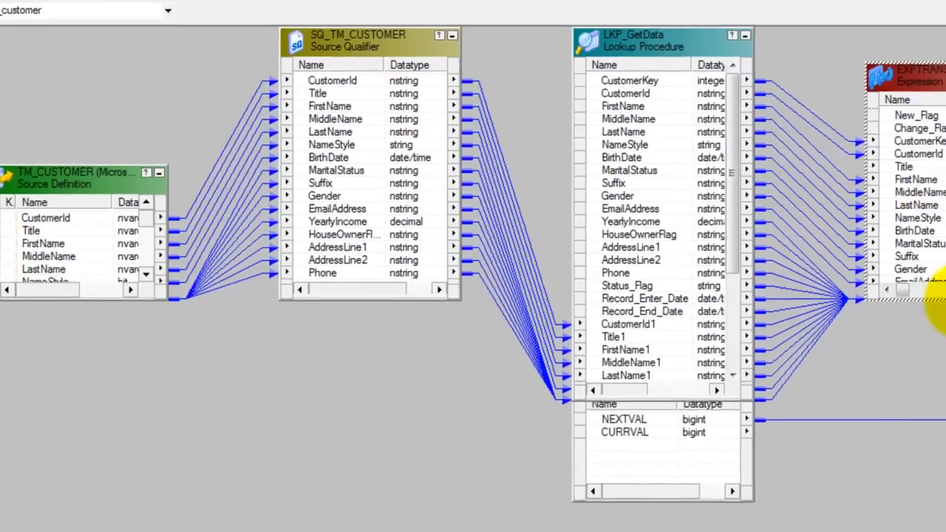
pyautogui.moveTo(944, 300); pyautogui.dragTo(764, 377)
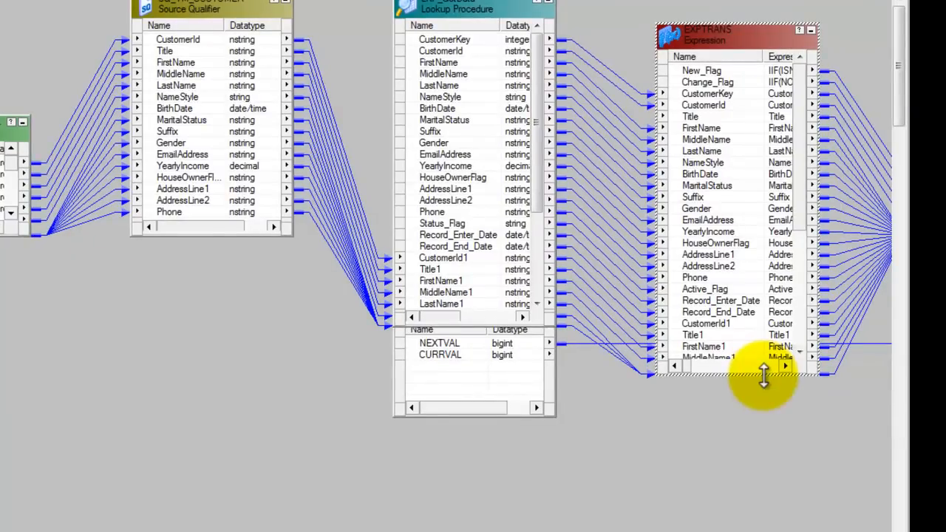
# Examine the formula of the New_Flag port in the EXPTRANS transformation without changing it
pyautogui.click(727, 71)
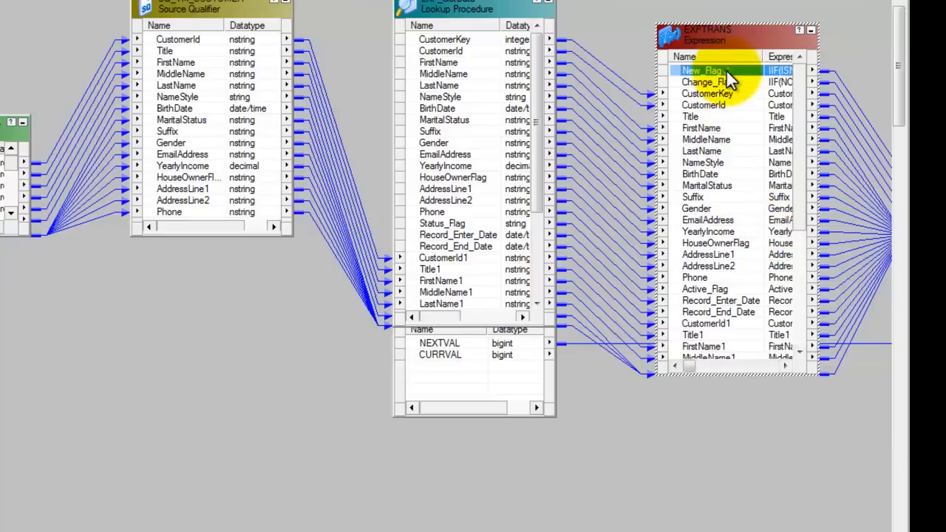
pyautogui.doubleClick(728, 71)
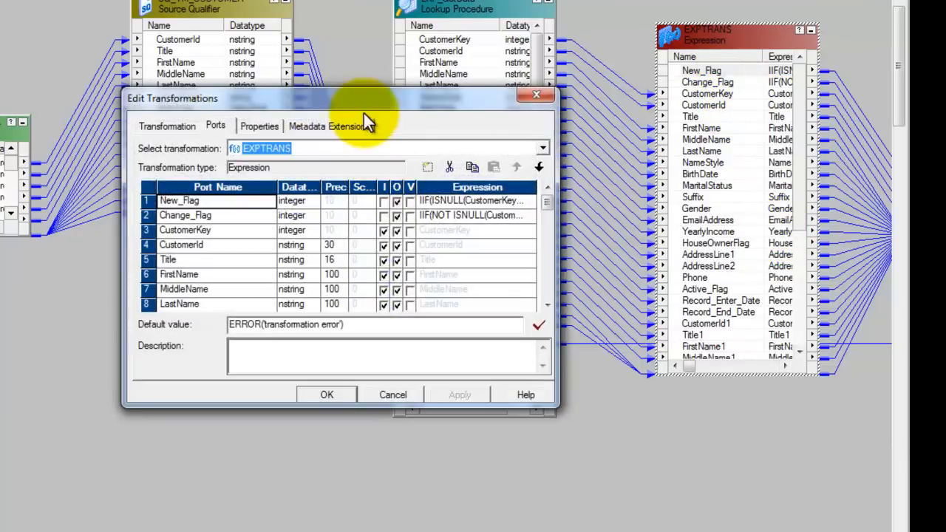
pyautogui.click(521, 203)
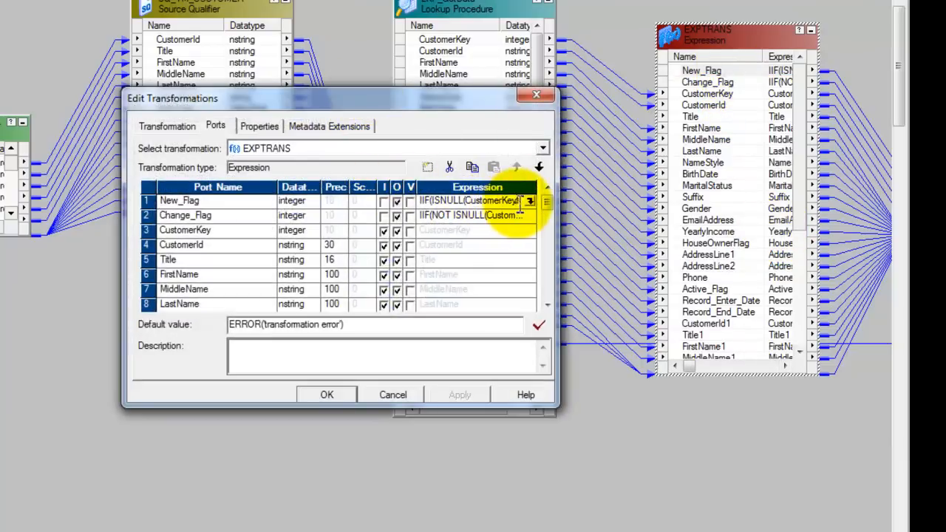
pyautogui.click(529, 201)
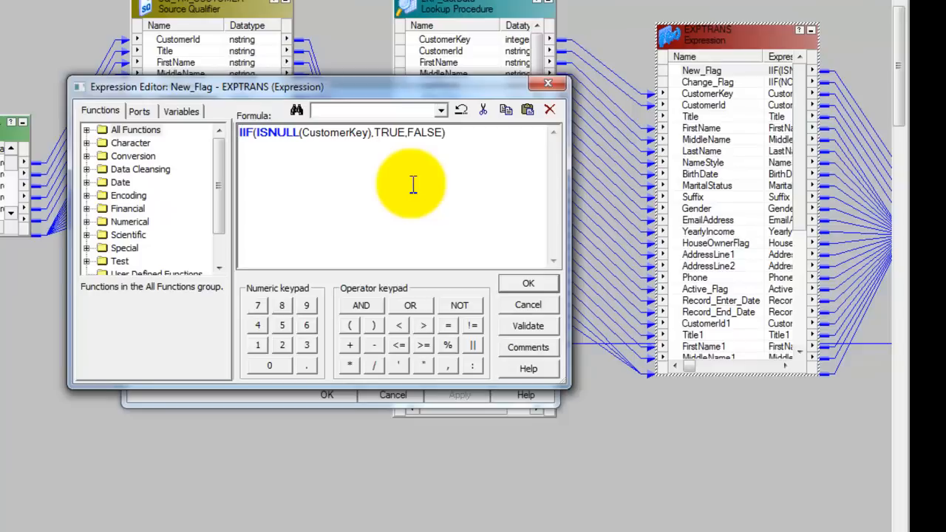
pyautogui.click(521, 305)
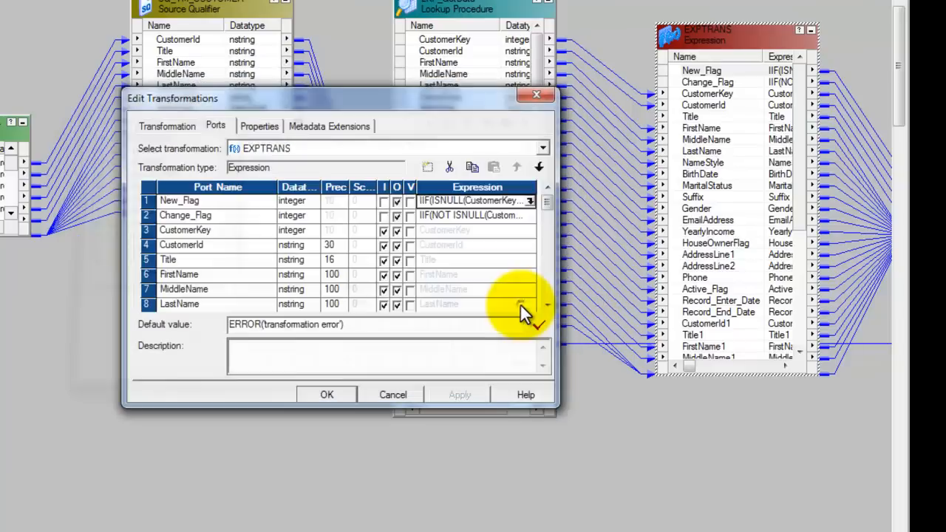
# Open the Change_Flag port's formula and examine its CustomerKey null check and the HouseOwnerFlag and AddressLine1 columns it compares
pyautogui.click(507, 217)
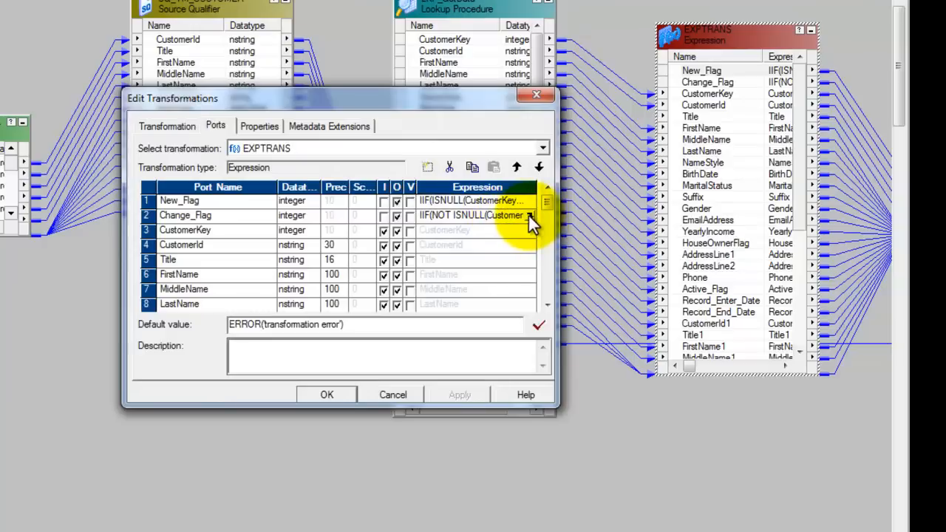
pyautogui.click(529, 216)
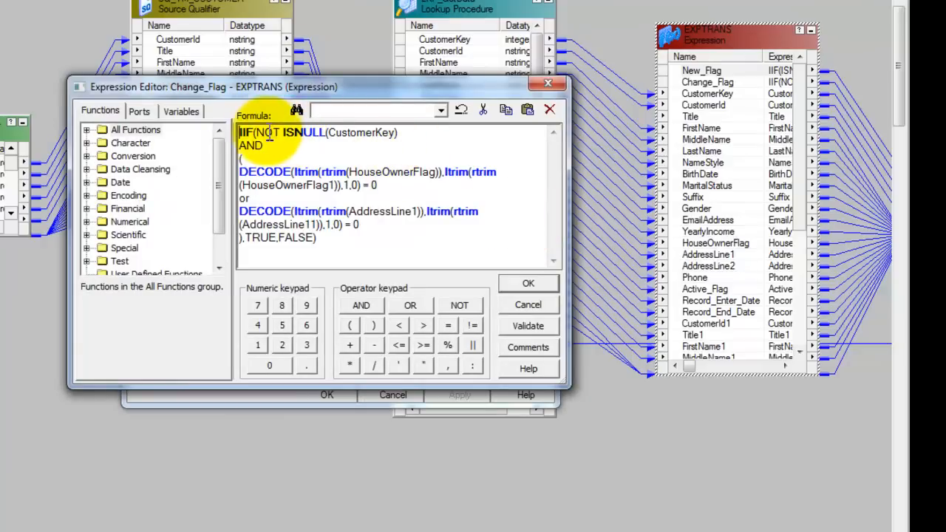
pyautogui.moveTo(241, 134); pyautogui.dragTo(422, 133)
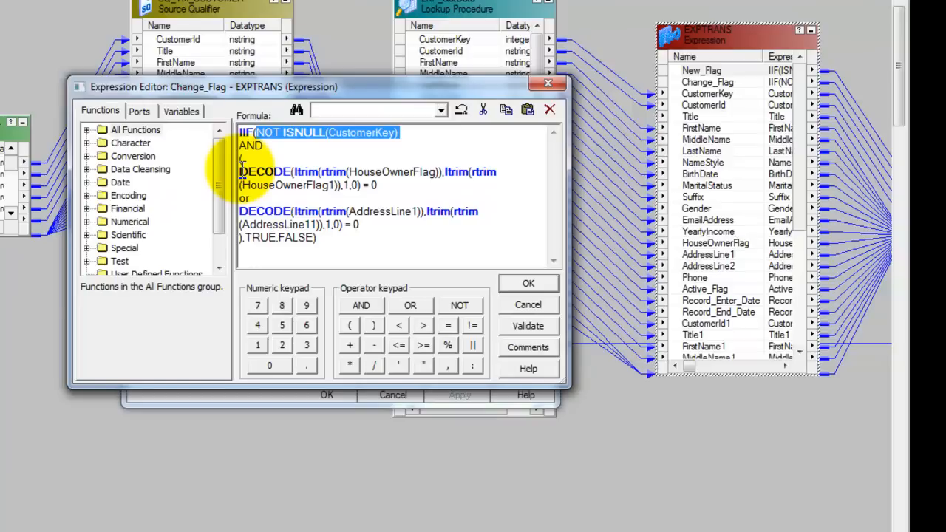
pyautogui.doubleClick(384, 172)
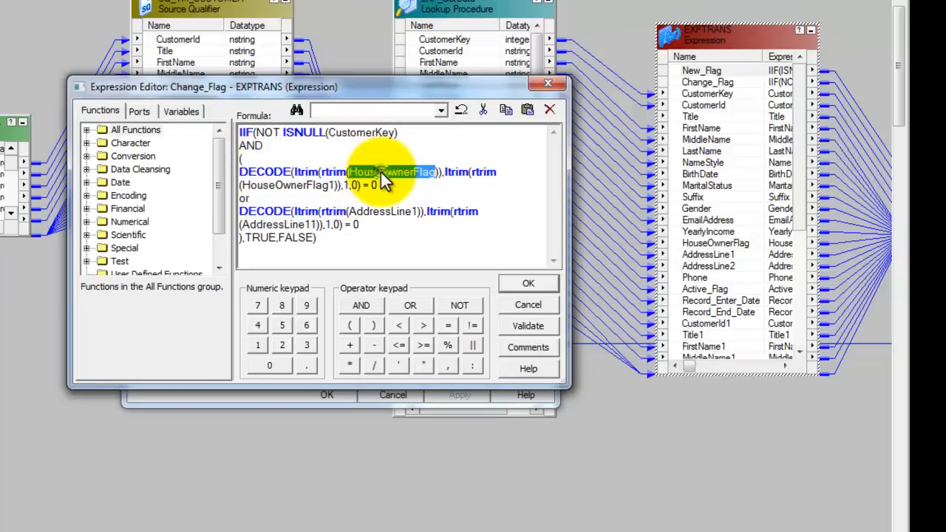
pyautogui.doubleClick(378, 211)
pyautogui.click(377, 210)
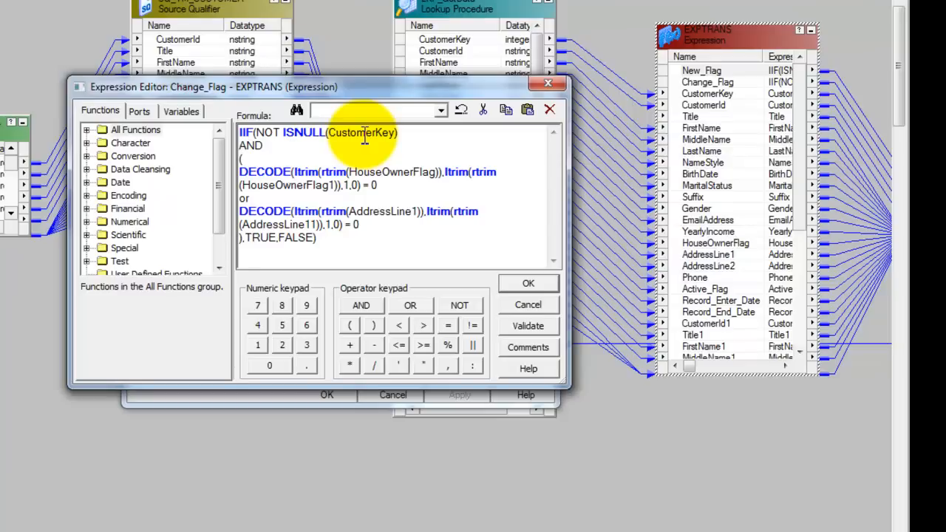
# Examine the DECODE comparison of HouseOwnerFlag with HouseOwnerFlag1 in the Change_Flag formula, including its return values
pyautogui.doubleClick(396, 171)
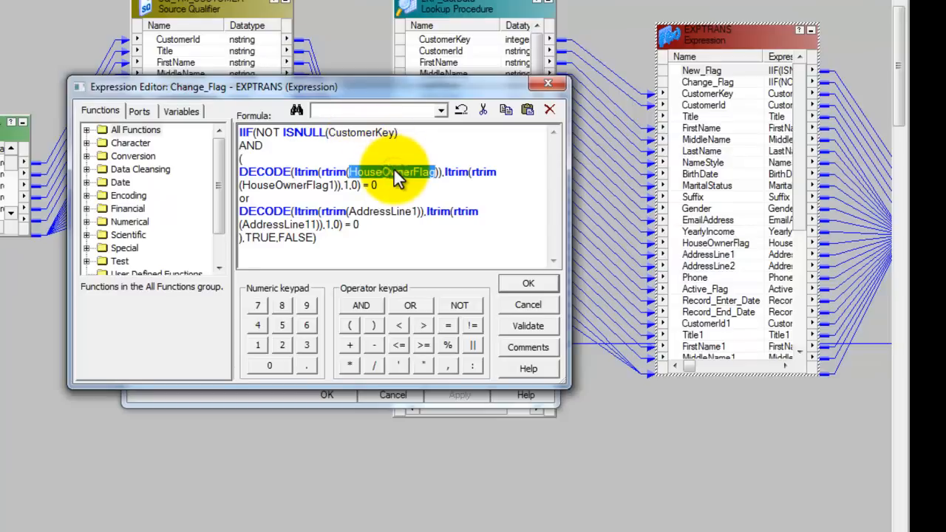
pyautogui.doubleClick(255, 184)
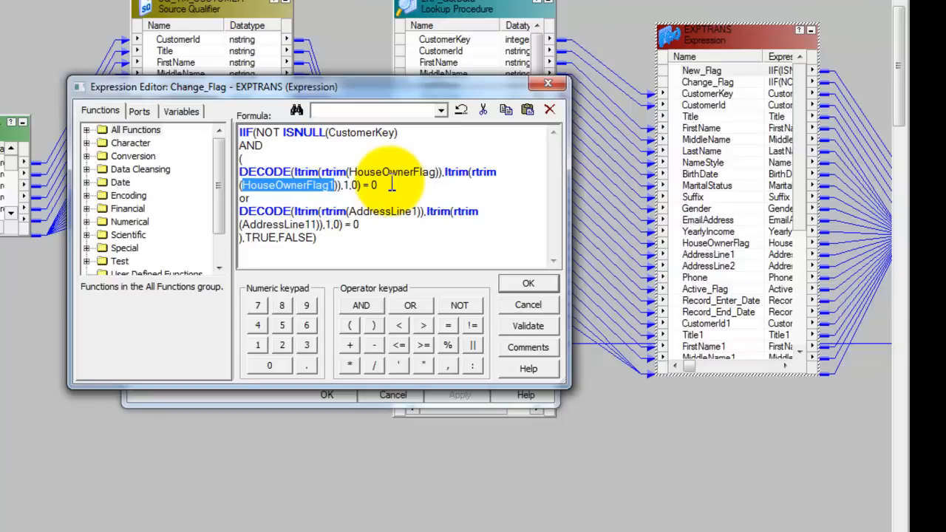
pyautogui.click(347, 184)
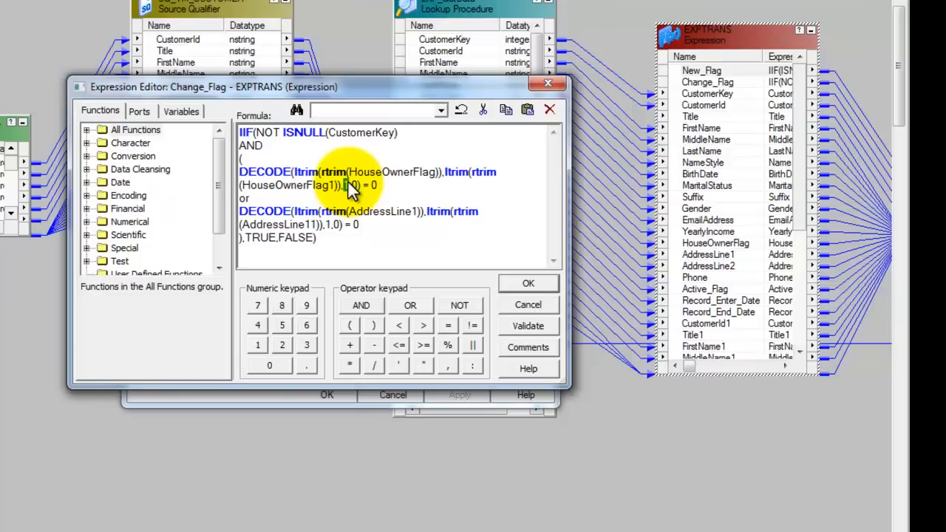
pyautogui.click(391, 186)
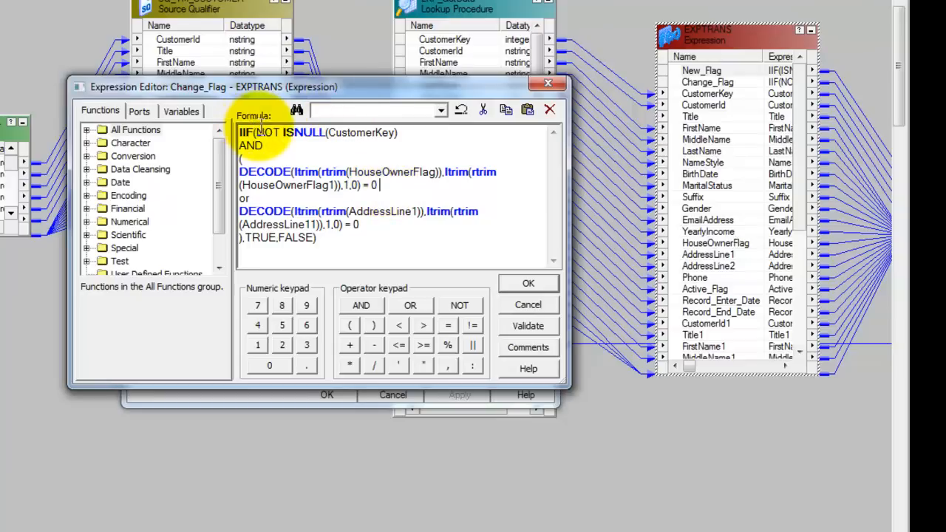
# Examine how AND and or combine the null check with the two DECODE comparisons in the Change_Flag condition
pyautogui.moveTo(257, 133); pyautogui.dragTo(364, 228)
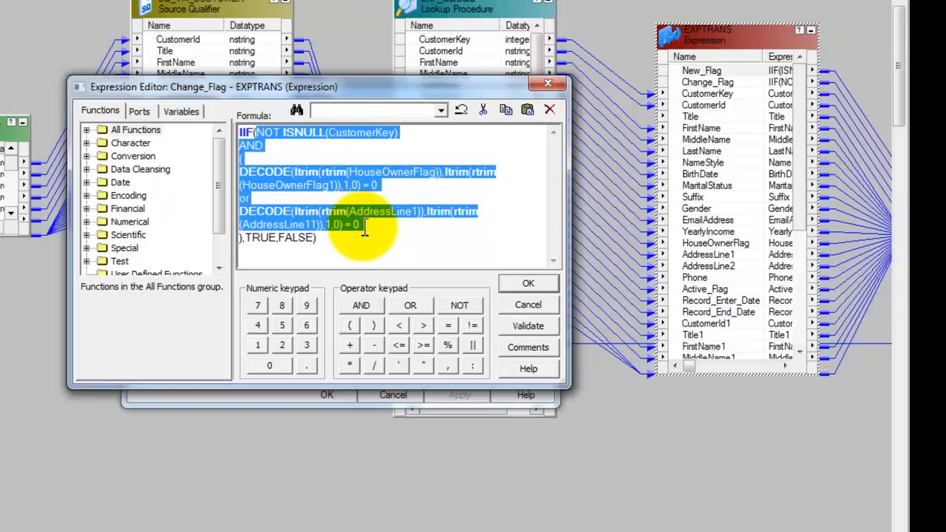
pyautogui.doubleClick(252, 143)
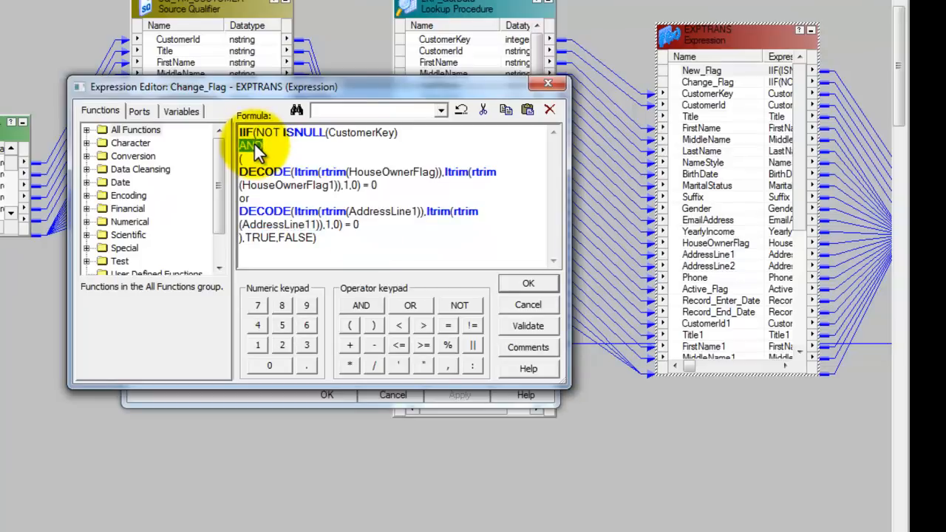
pyautogui.doubleClick(244, 198)
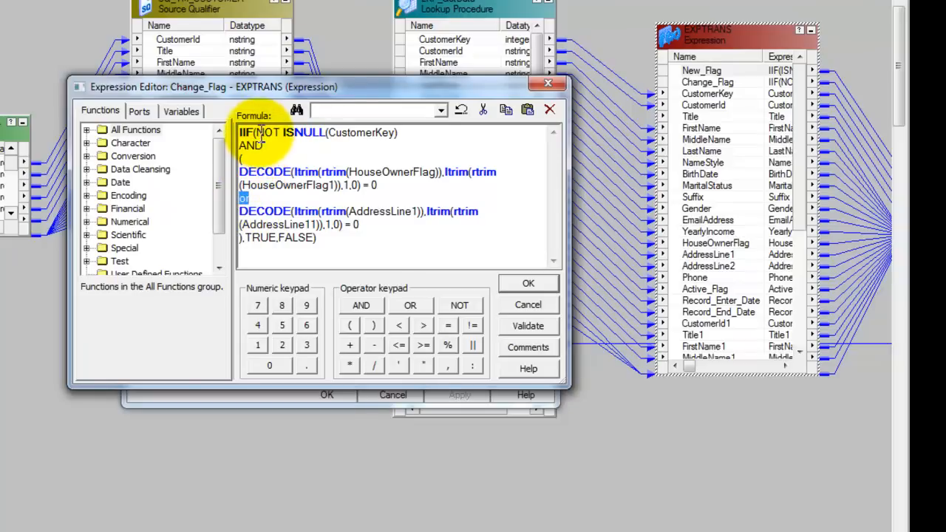
pyautogui.moveTo(256, 136); pyautogui.dragTo(402, 138)
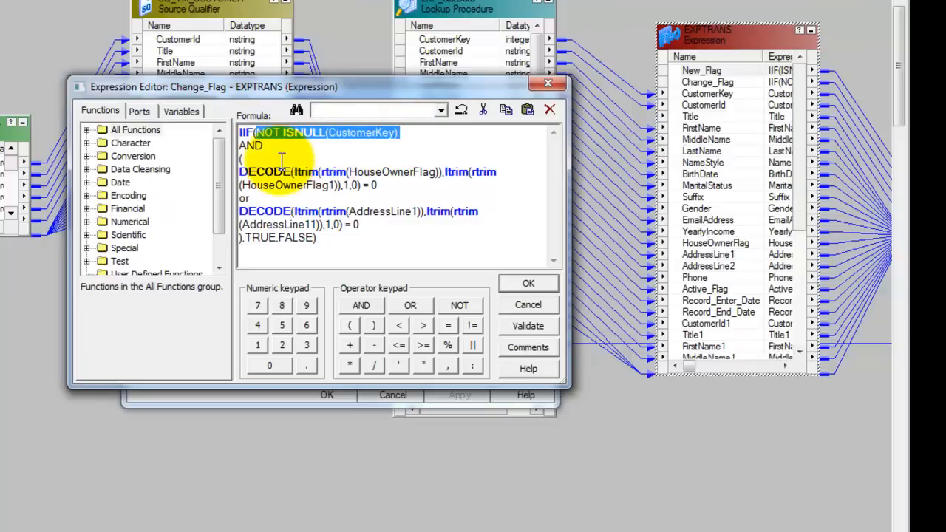
pyautogui.moveTo(240, 170); pyautogui.dragTo(390, 228)
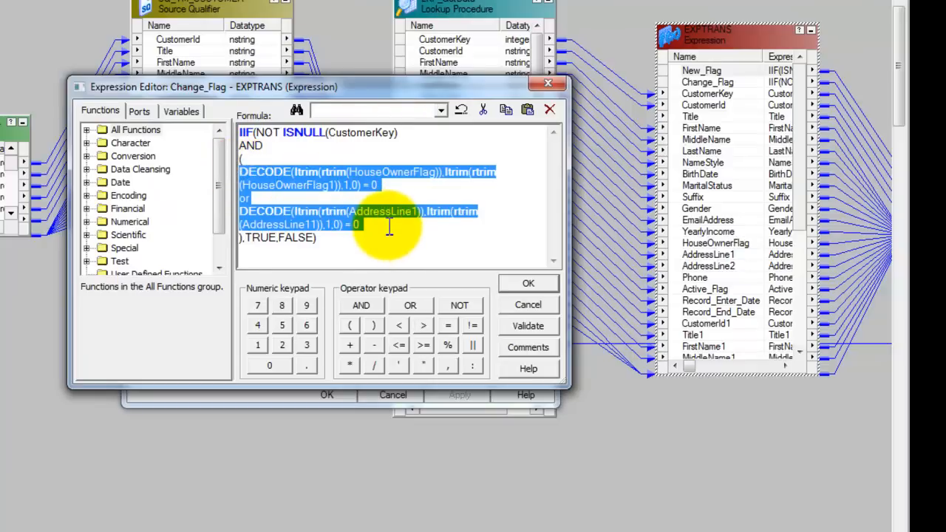
pyautogui.click(376, 219)
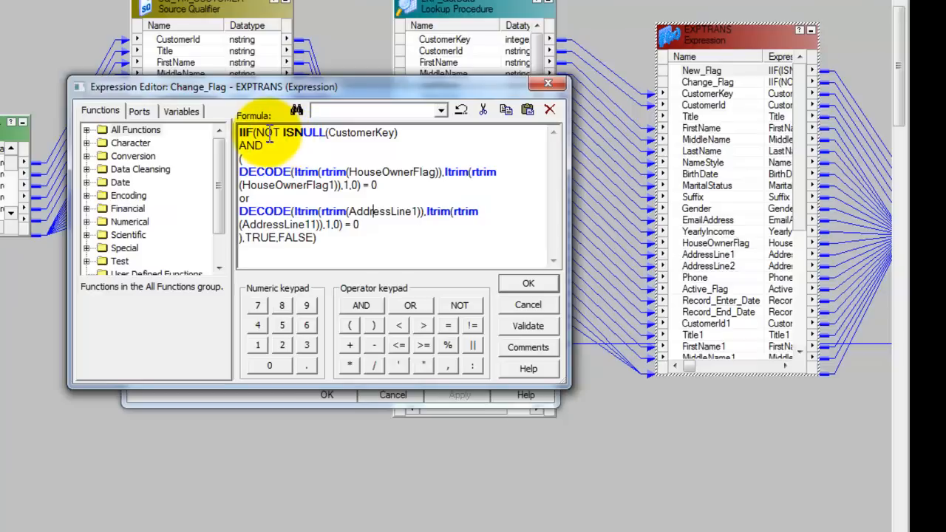
pyautogui.moveTo(259, 133); pyautogui.dragTo(393, 227)
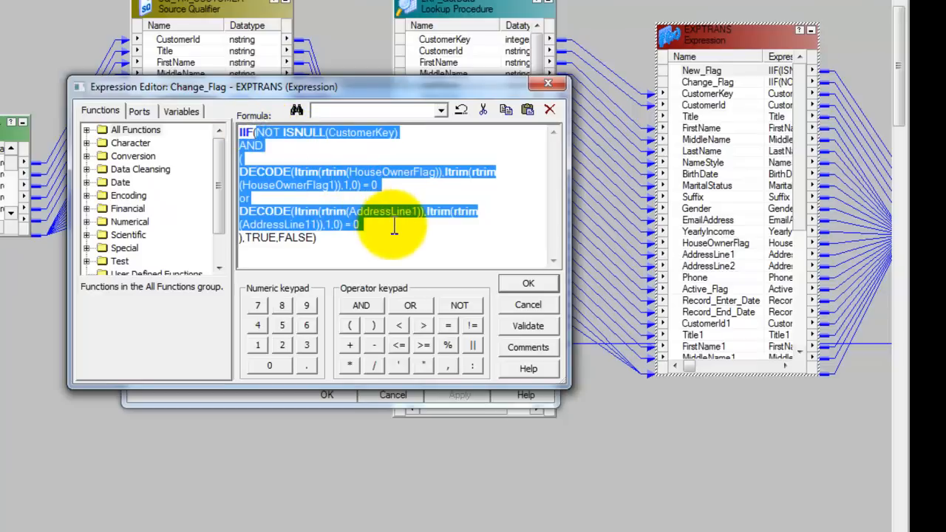
pyautogui.click(329, 184)
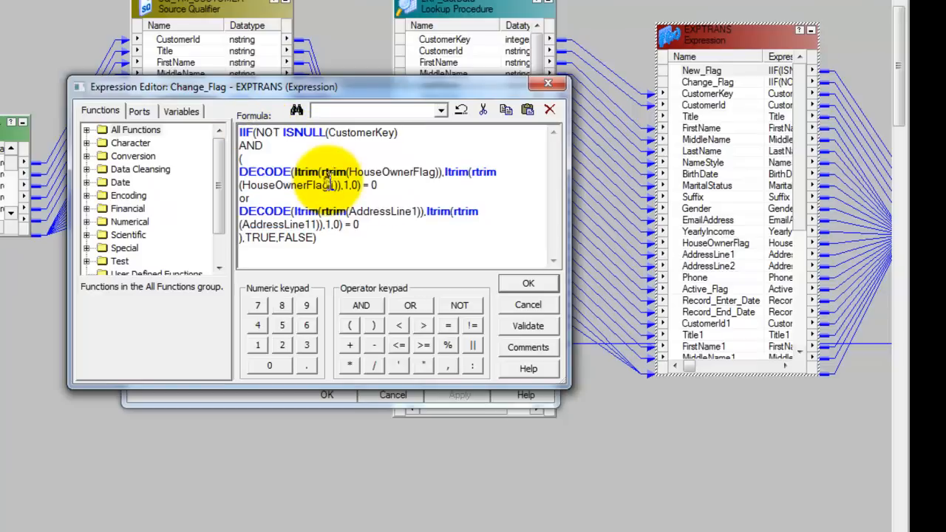
# Examine the FALSE return value at the end of the Change_Flag formula and close the formula
pyautogui.doubleClick(295, 237)
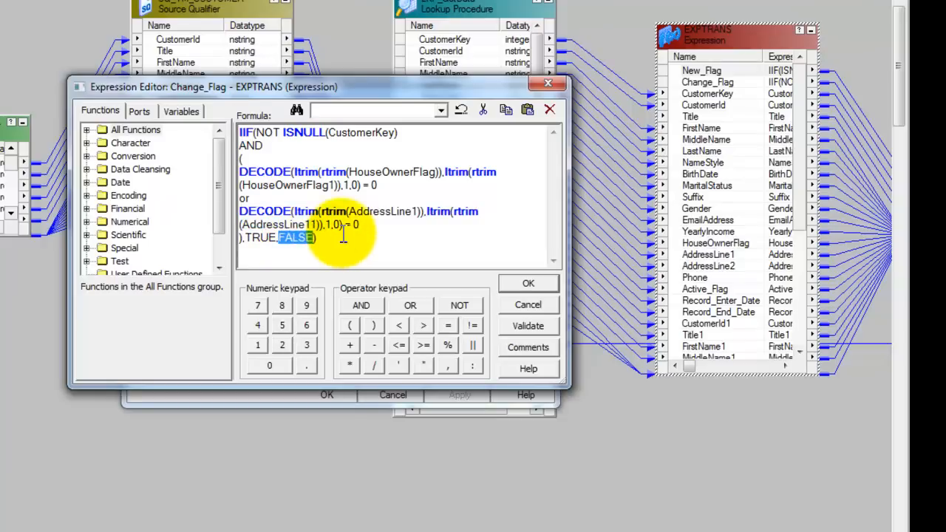
pyautogui.click(342, 235)
pyautogui.click(528, 283)
# Examine the Current_Date, Default_Date, ActiveFlag and InactiveFlag ports of EXPTRANS and their expressions, leaving the transformation unchanged
pyautogui.moveTo(546, 266); pyautogui.dragTo(545, 288)
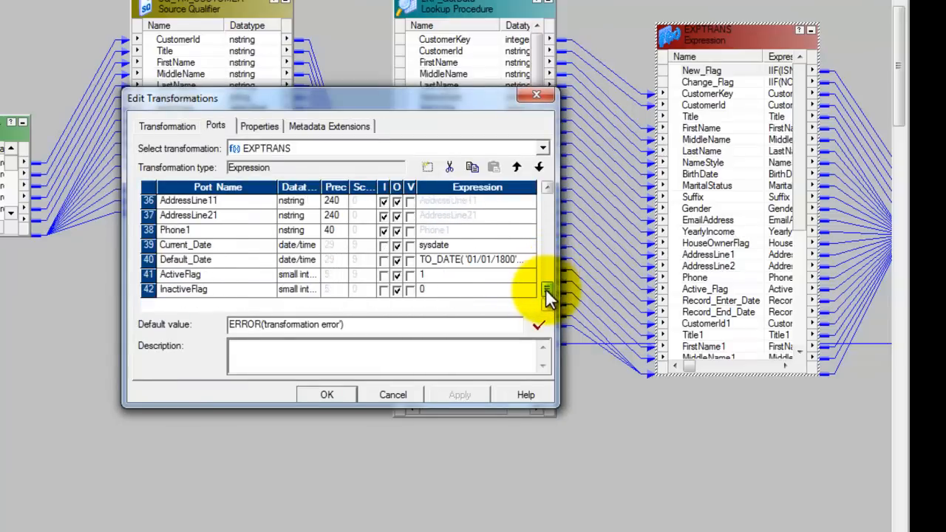
pyautogui.click(145, 243)
pyautogui.keyDown('shift'); pyautogui.click(148, 289); pyautogui.keyUp('shift')
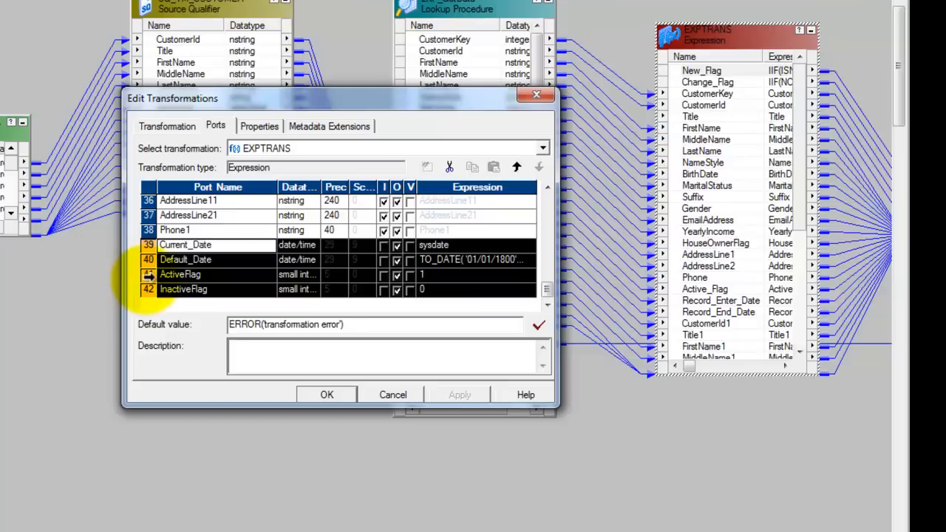
pyautogui.click(147, 275)
pyautogui.click(147, 290)
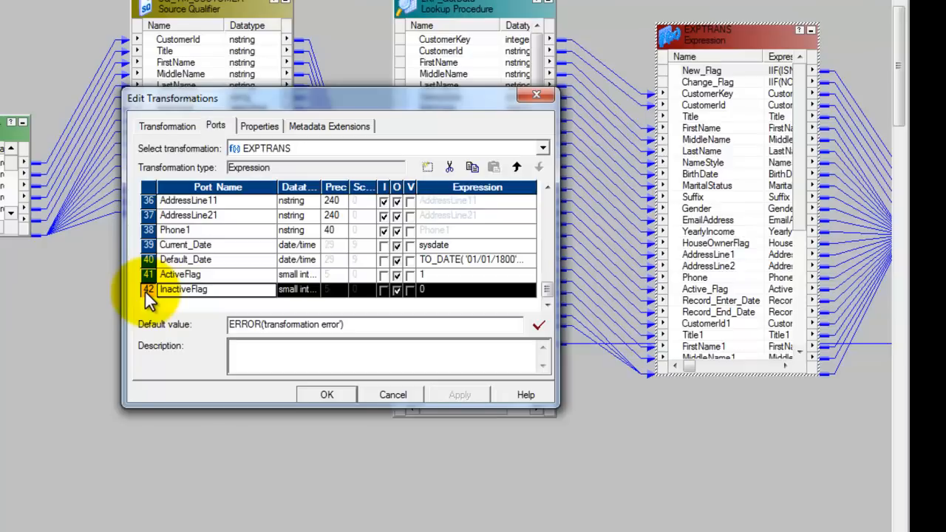
pyautogui.click(392, 395)
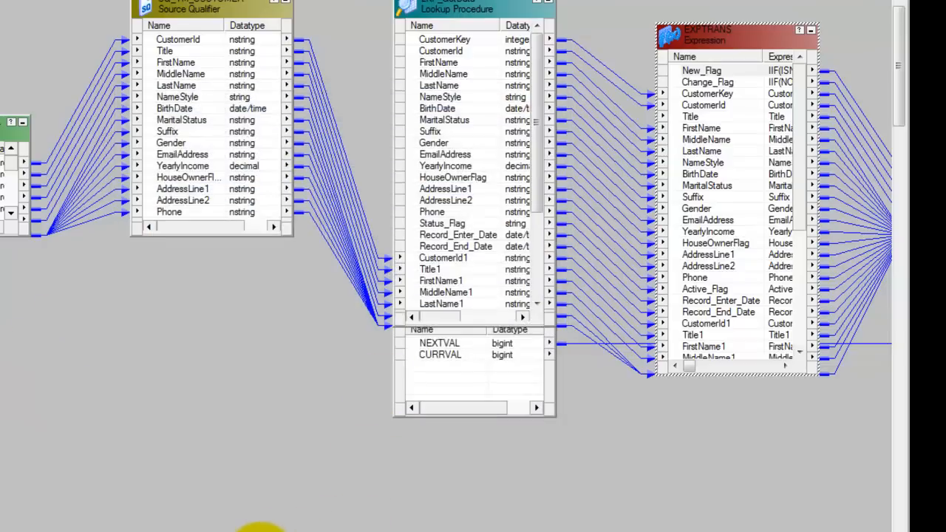
# Enlarge the RTRTRANS router's box upward and downward in the mapping so that more of its ports are listed
pyautogui.moveTo(260, 531); pyautogui.dragTo(415, 531)
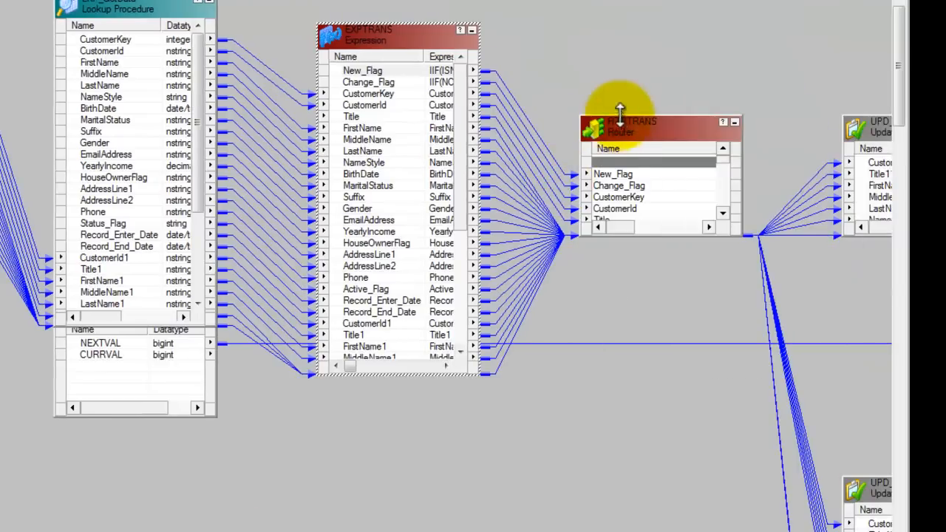
pyautogui.moveTo(626, 117); pyautogui.dragTo(627, 28)
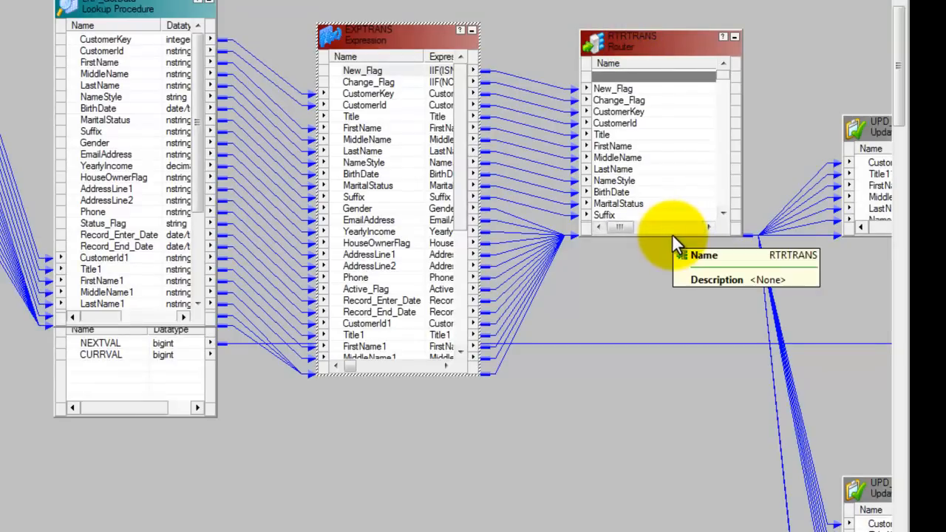
pyautogui.moveTo(672, 235); pyautogui.dragTo(715, 500)
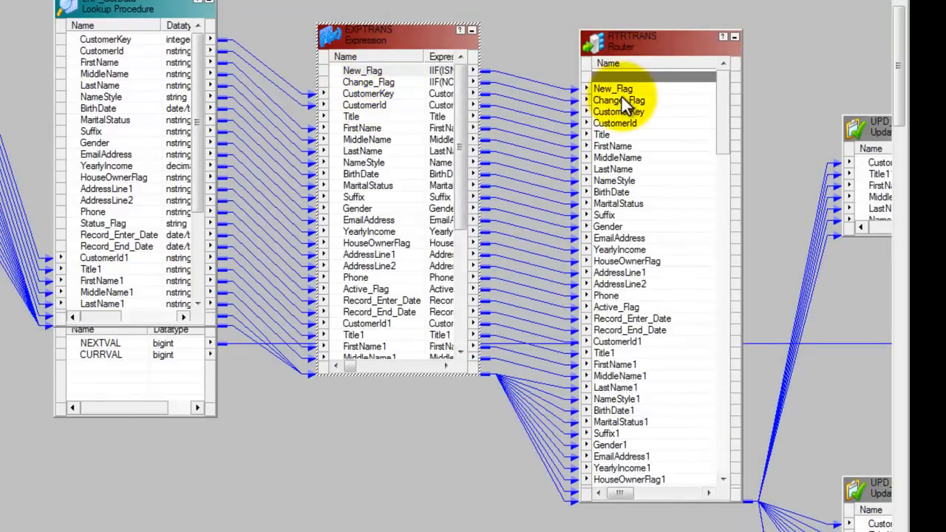
# Examine the group filter conditions of the RTRTRANS router without changing them, and look over its first output group's ports
pyautogui.moveTo(719, 110); pyautogui.dragTo(739, 88)
pyautogui.doubleClick(667, 45)
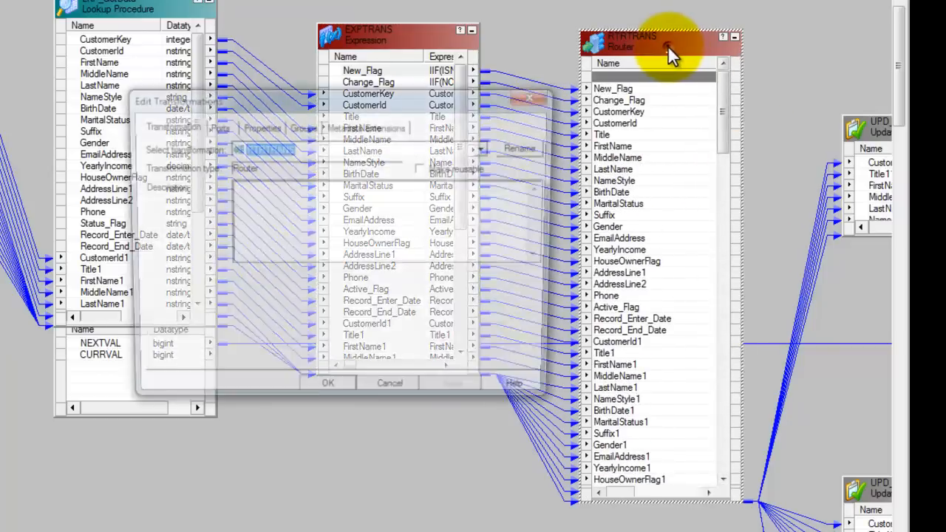
pyautogui.click(301, 127)
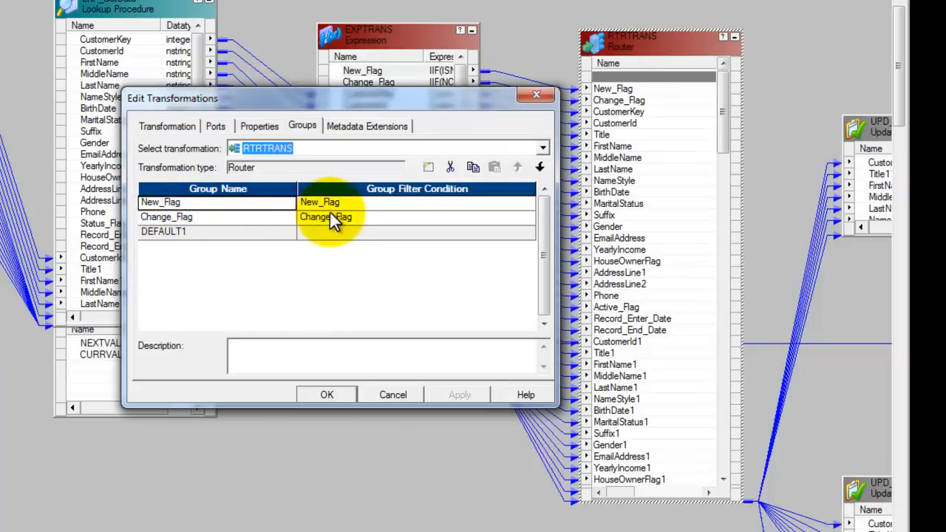
pyautogui.click(396, 394)
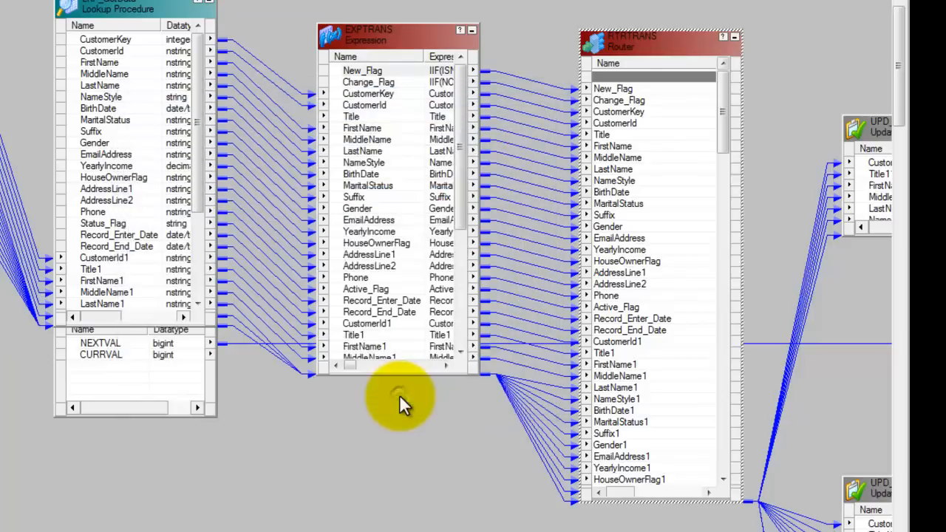
pyautogui.moveTo(727, 128); pyautogui.dragTo(732, 225)
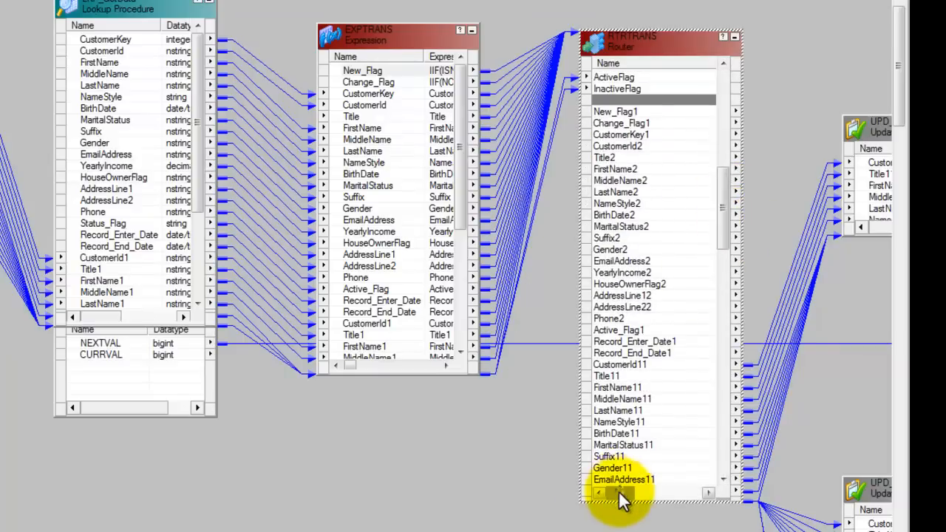
pyautogui.moveTo(619, 492); pyautogui.dragTo(598, 513)
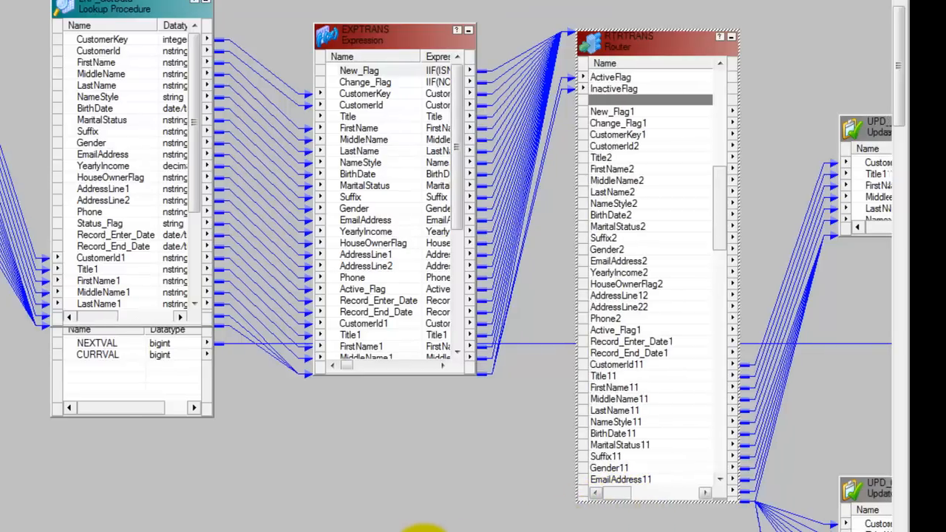
# Move the STG_CUSTOMER_INSE... target definition up near the height of UPD_ForceInserts and enlarge it to list more columns
pyautogui.moveTo(422, 526); pyautogui.dragTo(716, 517)
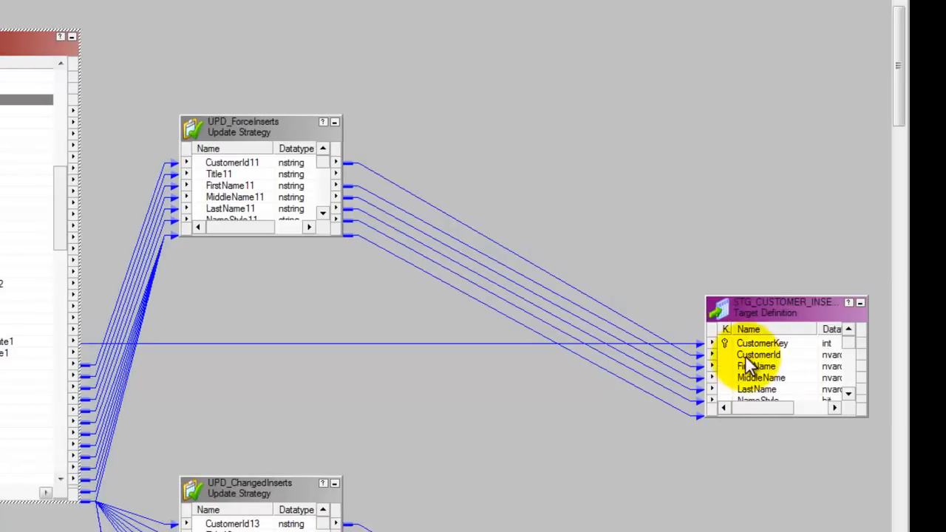
pyautogui.moveTo(756, 306); pyautogui.dragTo(702, 87)
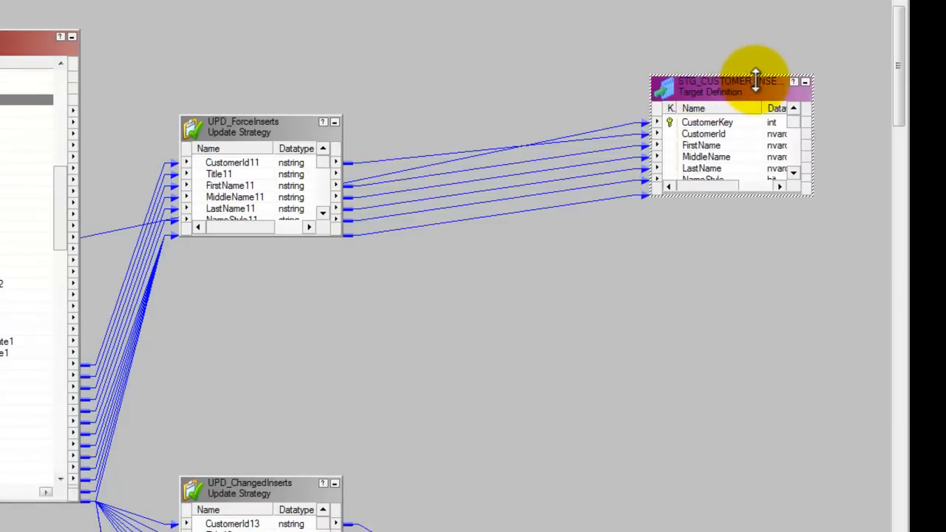
pyautogui.moveTo(741, 73); pyautogui.dragTo(740, 4)
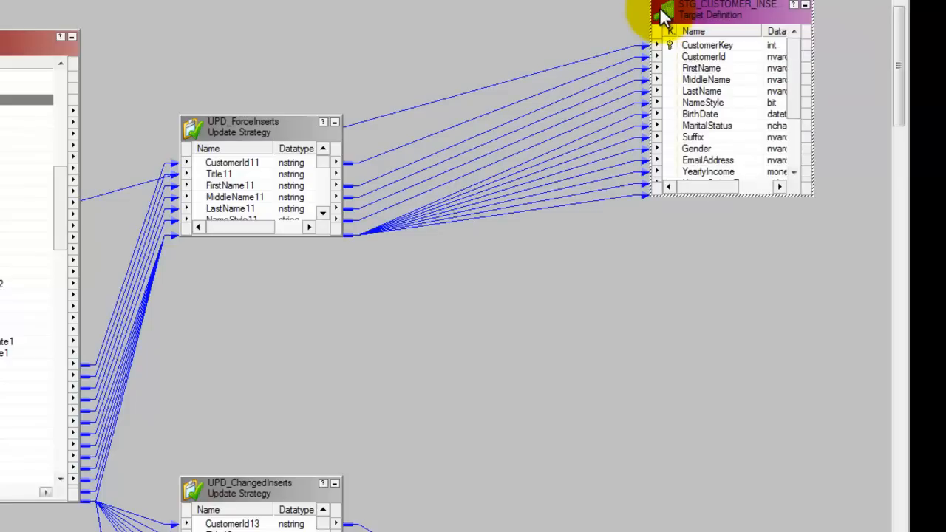
# Enlarge the UPD_ForceInserts update strategy upward and downward until all its ports down to ActiveFlag1 are listed
pyautogui.click(260, 120)
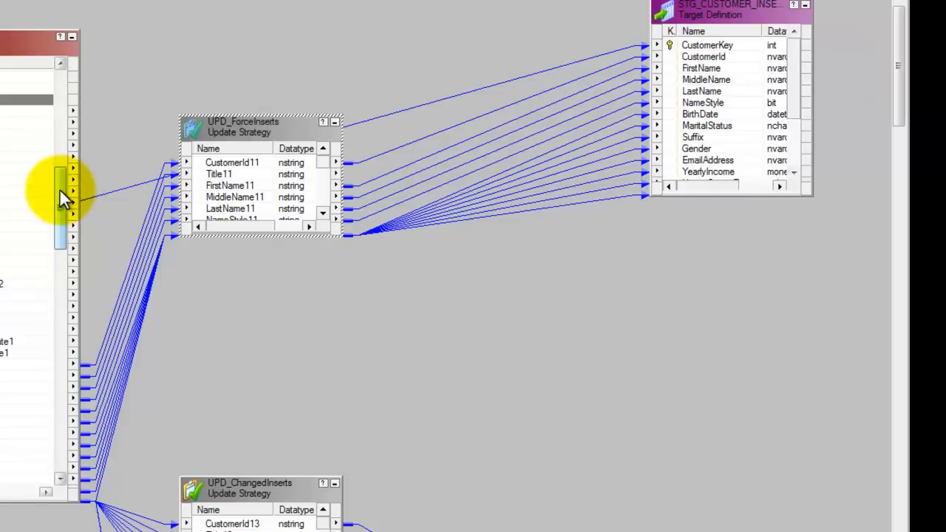
pyautogui.moveTo(60, 189); pyautogui.dragTo(68, 240)
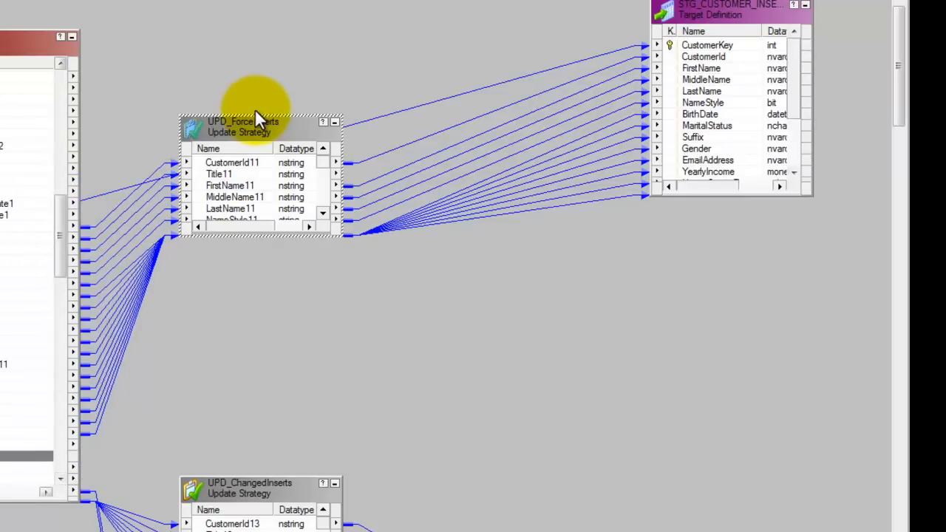
pyautogui.moveTo(255, 115); pyautogui.dragTo(249, 22)
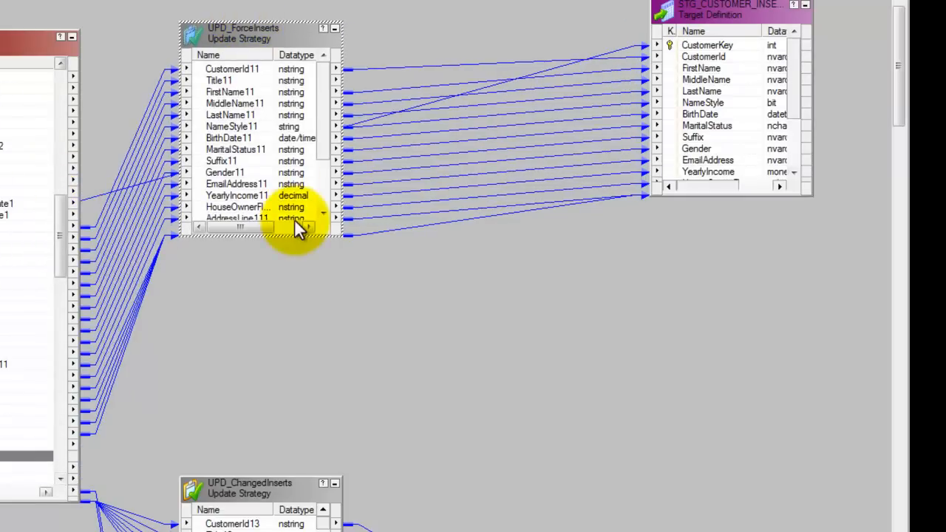
pyautogui.moveTo(294, 235); pyautogui.dragTo(327, 317)
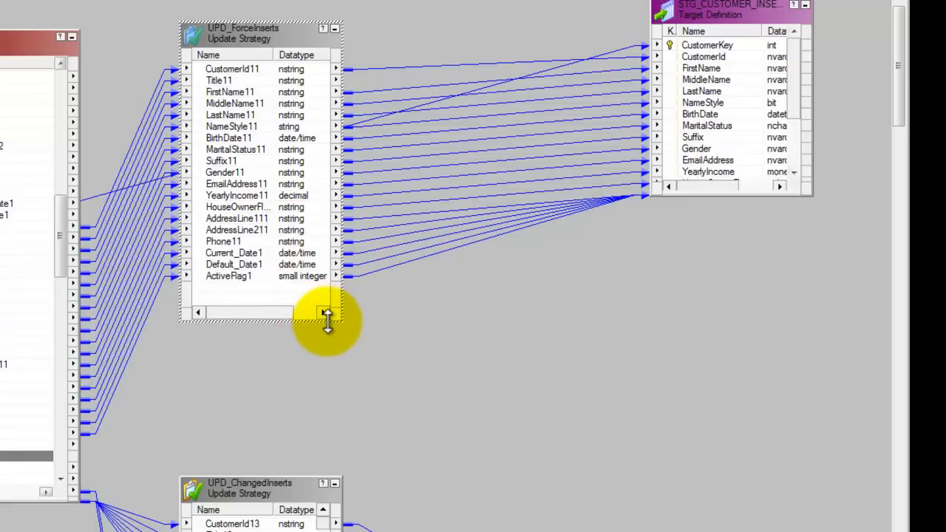
# Examine the update strategy expression in the properties of UPD_ForceInserts without changing it
pyautogui.doubleClick(246, 31)
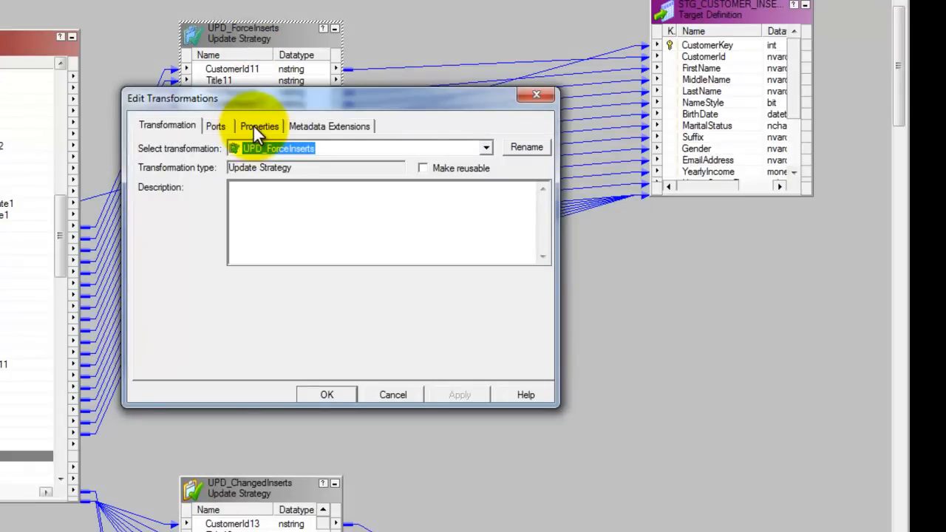
pyautogui.click(253, 127)
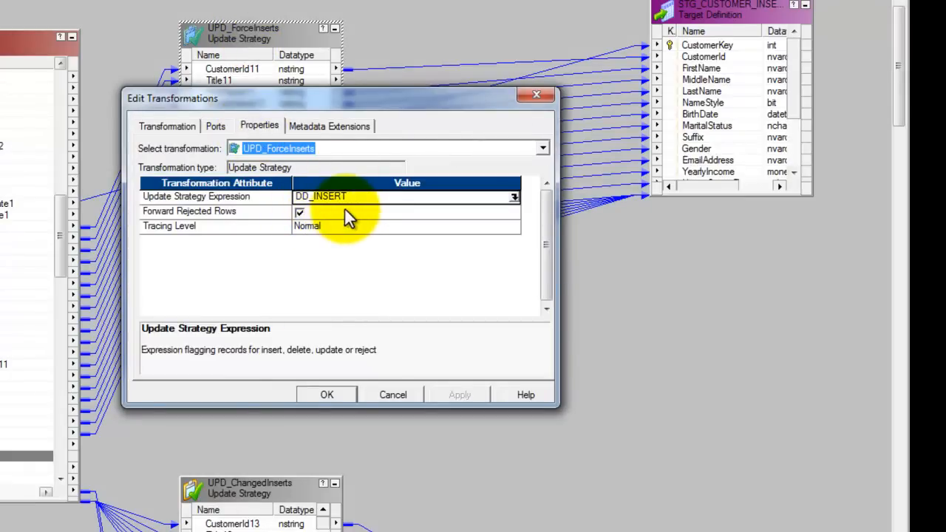
pyautogui.click(387, 395)
# Highlight the link path of the router's CustomerId11 port in both directions
pyautogui.click(6, 229)
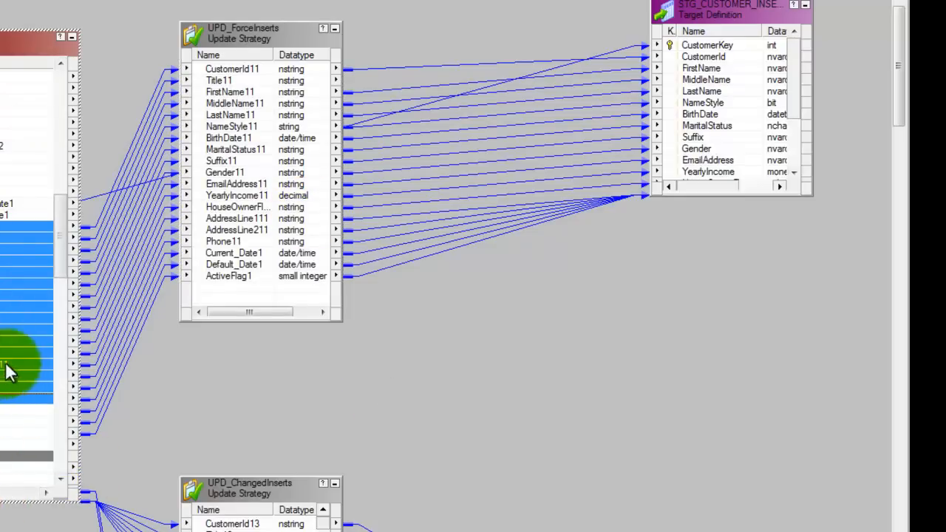
pyautogui.rightClick(2, 228)
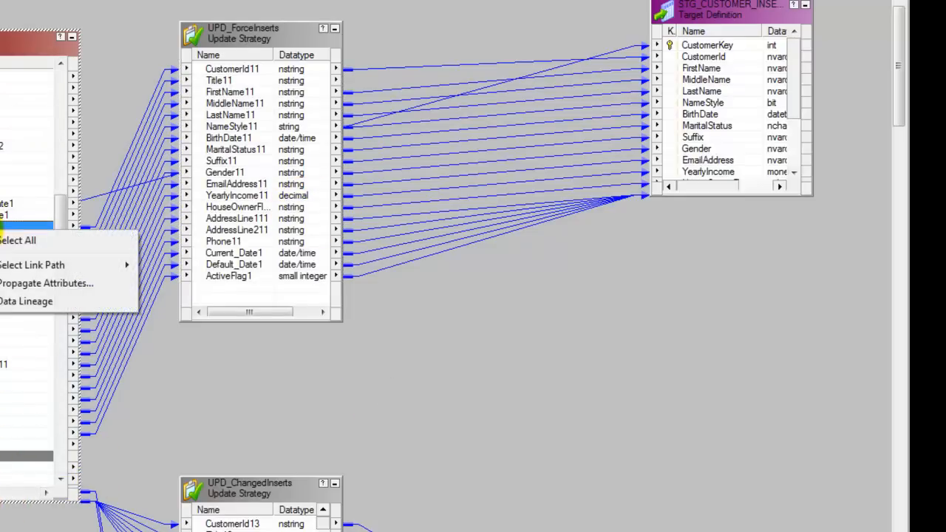
pyautogui.moveTo(121, 264)
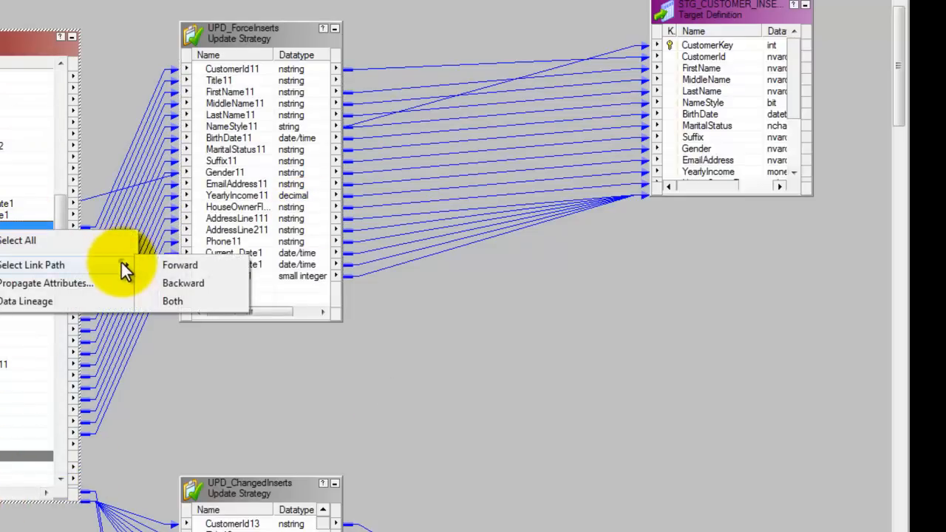
pyautogui.click(183, 302)
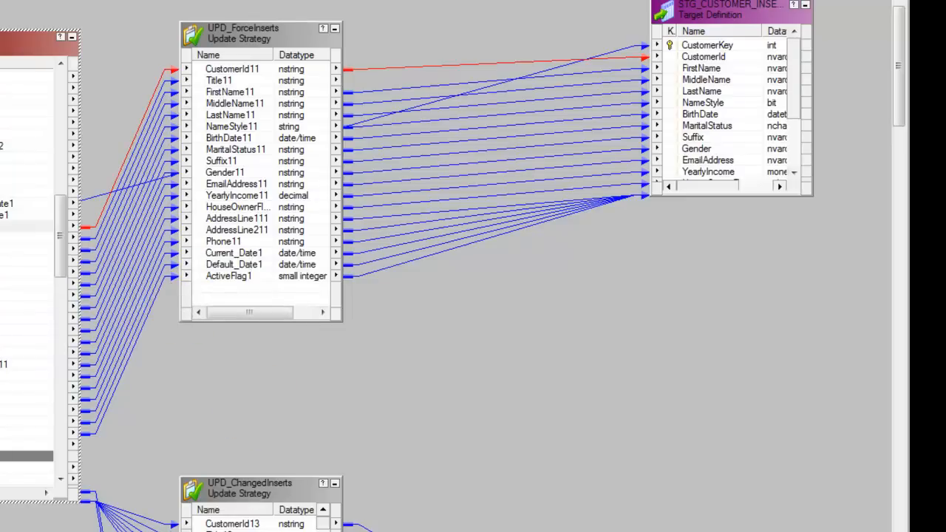
# Trace the target's CustomerKey column back to the SEQ_GenerateKeys sequence and move that sequence down, clear of the lookup
pyautogui.moveTo(215, 531); pyautogui.dragTo(240, 493)
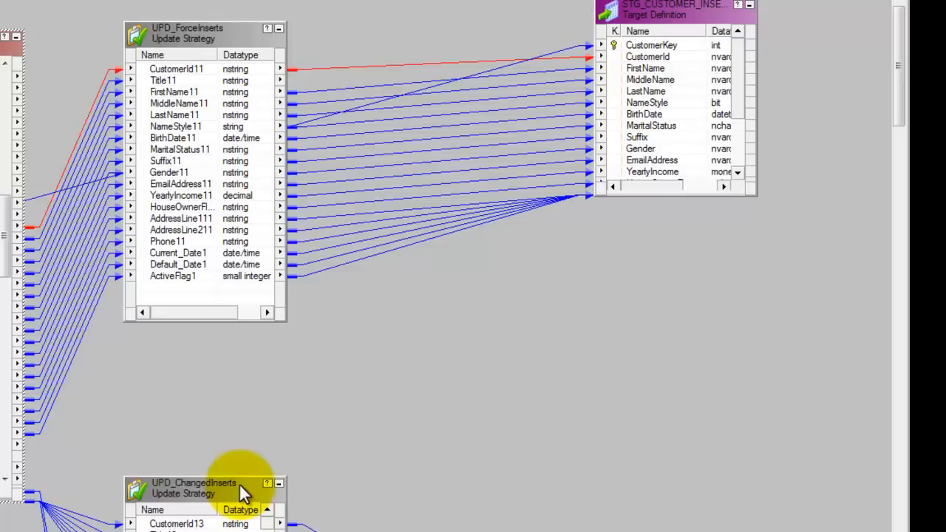
pyautogui.click(642, 46)
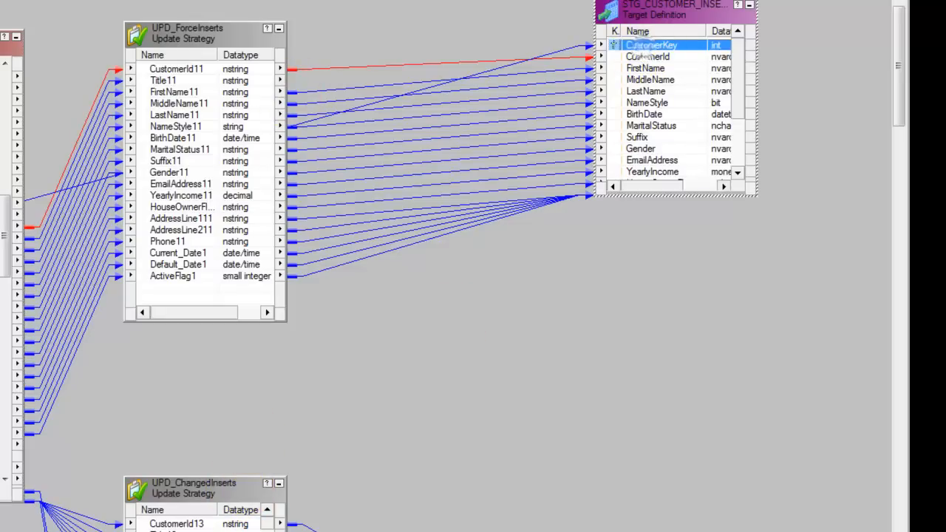
pyautogui.moveTo(259, 531); pyautogui.dragTo(109, 531)
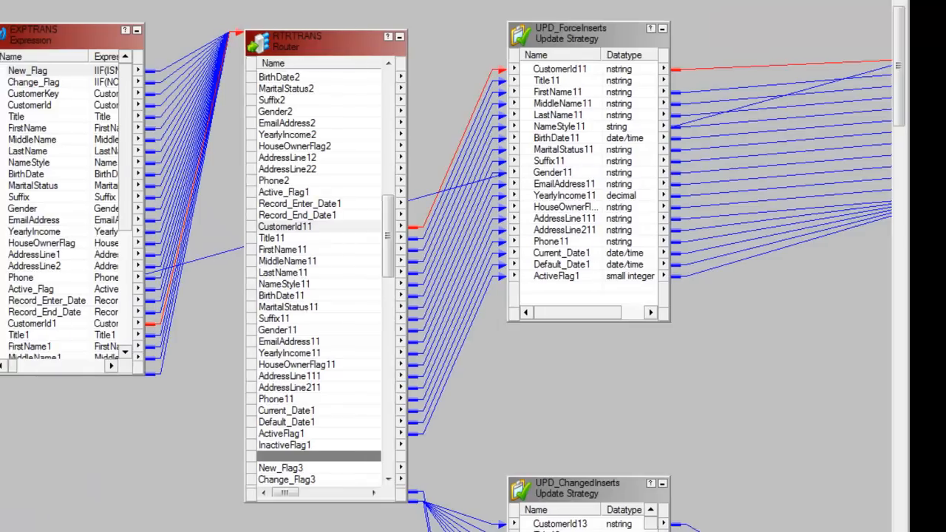
pyautogui.moveTo(177, 531); pyautogui.dragTo(102, 531)
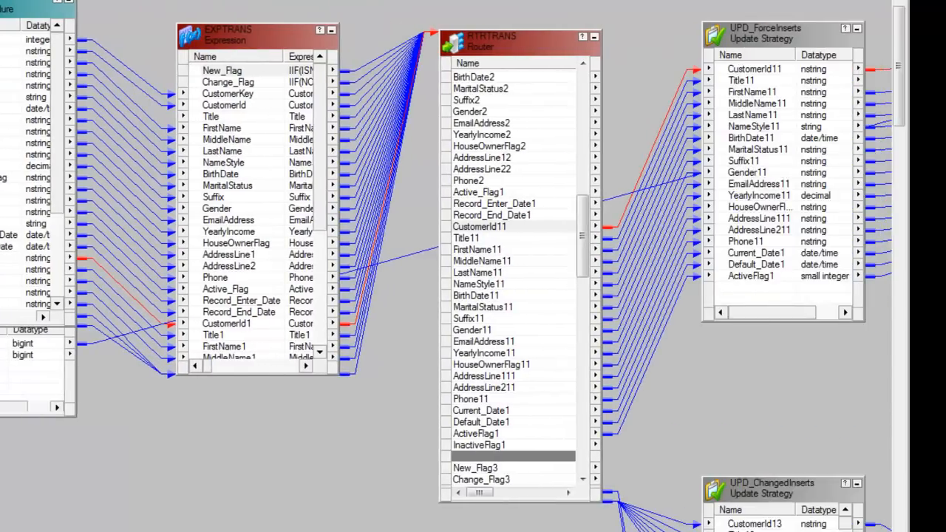
pyautogui.click(14, 384)
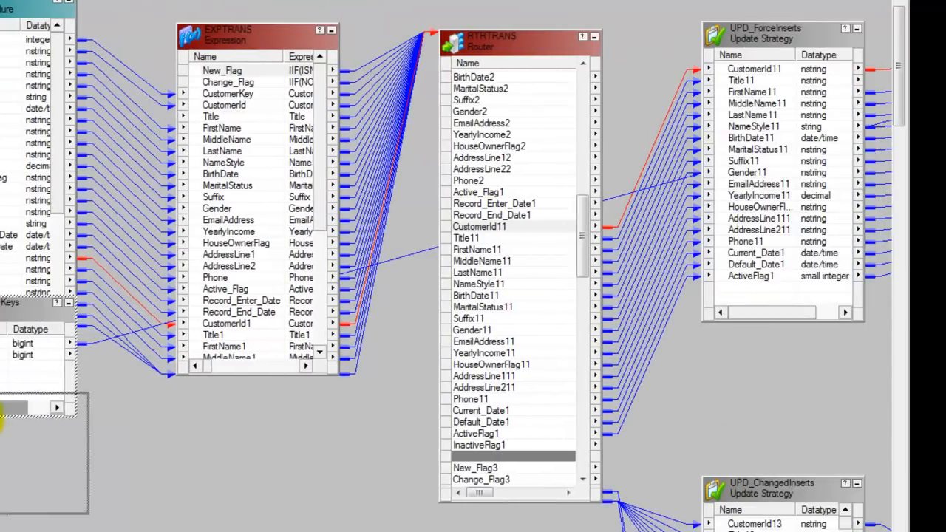
pyautogui.moveTo(56, 351); pyautogui.dragTo(73, 467)
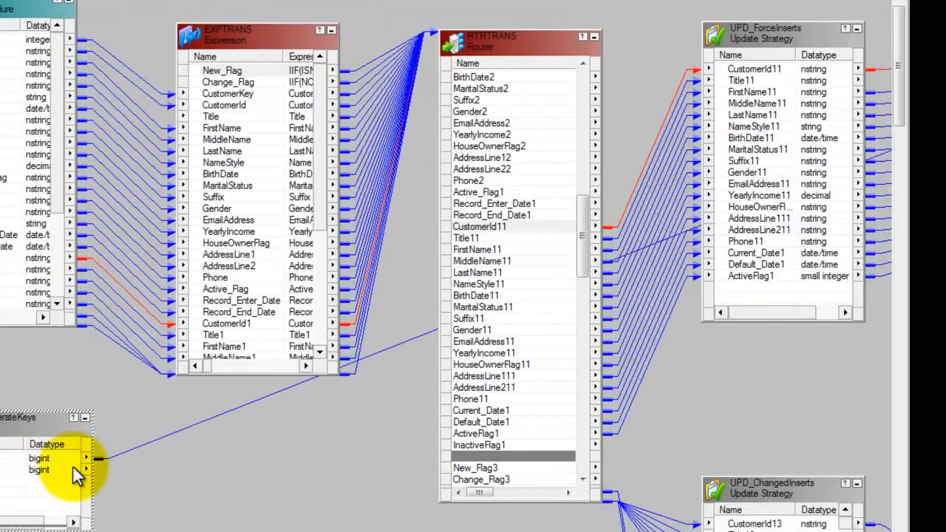
# Examine the name and reusable type of the SEQ_GenerateKeys transformation, close it unchanged and return to the target definition
pyautogui.doubleClick(22, 418)
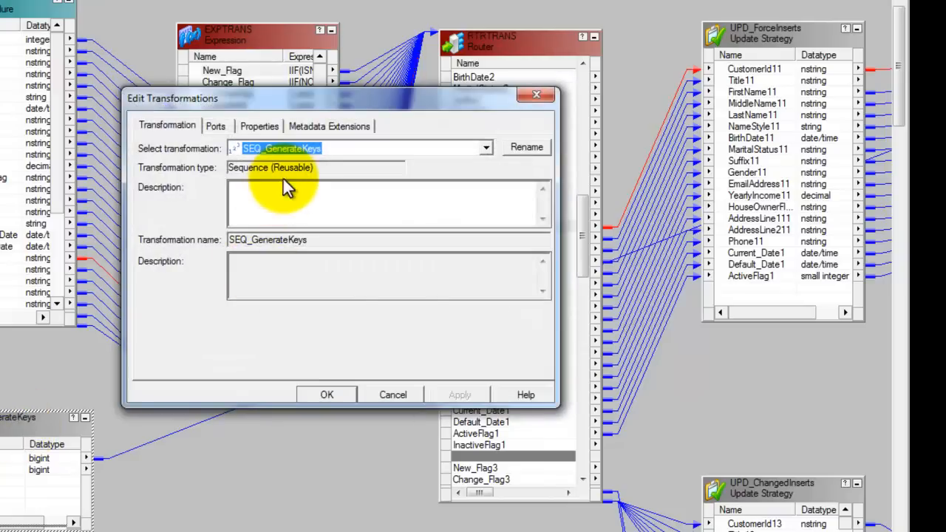
pyautogui.click(398, 398)
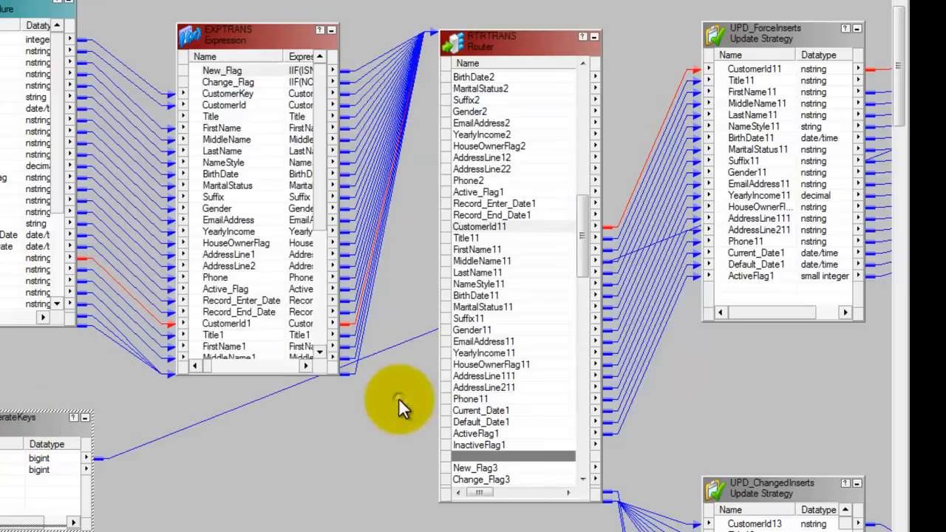
pyautogui.moveTo(375, 529); pyautogui.dragTo(644, 529)
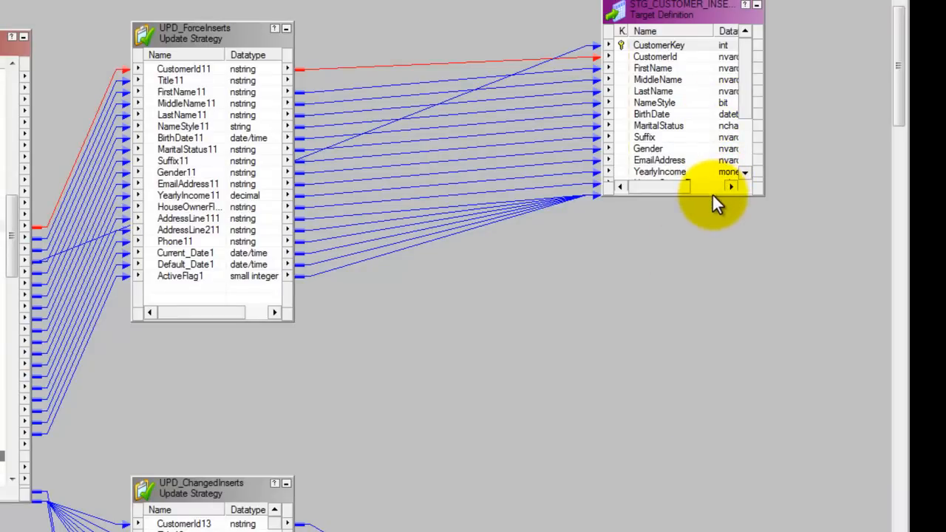
# Lengthen the first customer insert target to show all columns and compare Status_Flag and Record_Enter_Date with UPD_ForceInserts' ActiveFlag1, Current_Date1 and Default_Date1 ports
pyautogui.moveTo(712, 194); pyautogui.dragTo(743, 343)
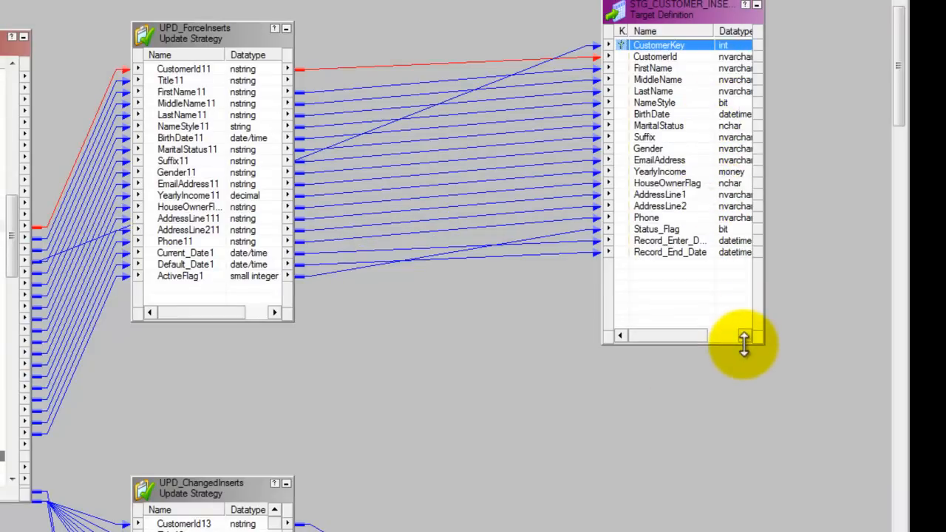
pyautogui.click(668, 230)
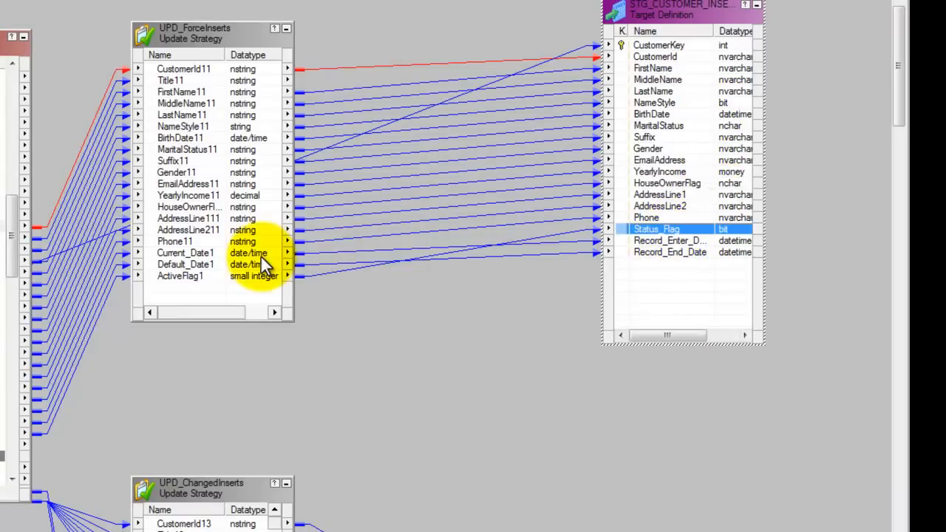
pyautogui.click(196, 276)
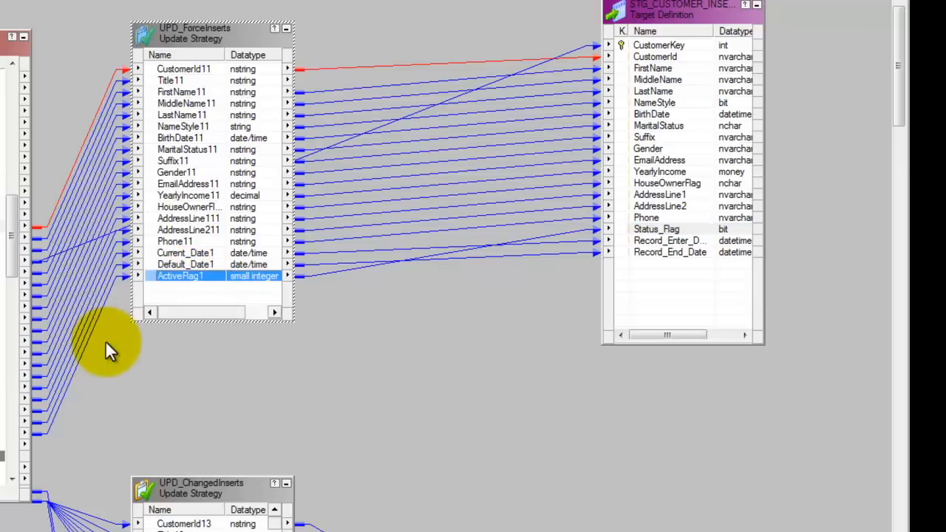
pyautogui.click(655, 241)
pyautogui.click(208, 253)
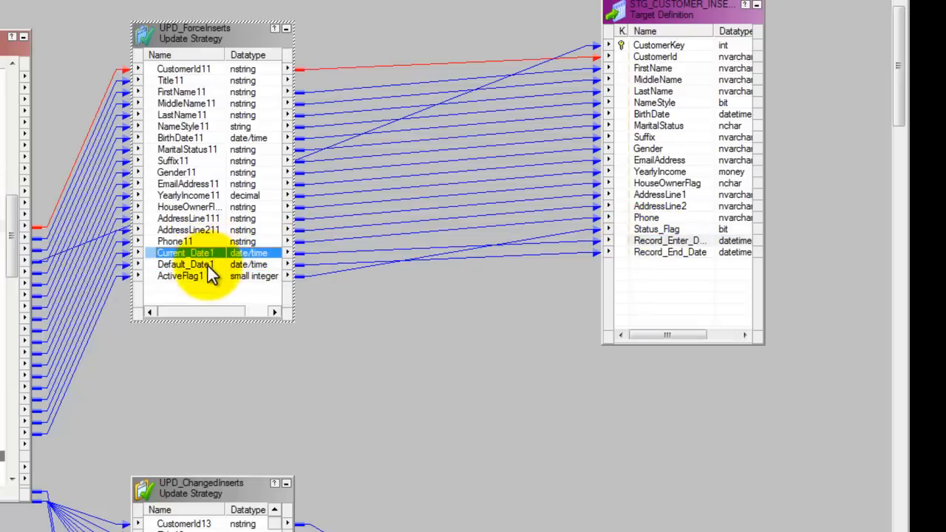
pyautogui.click(209, 267)
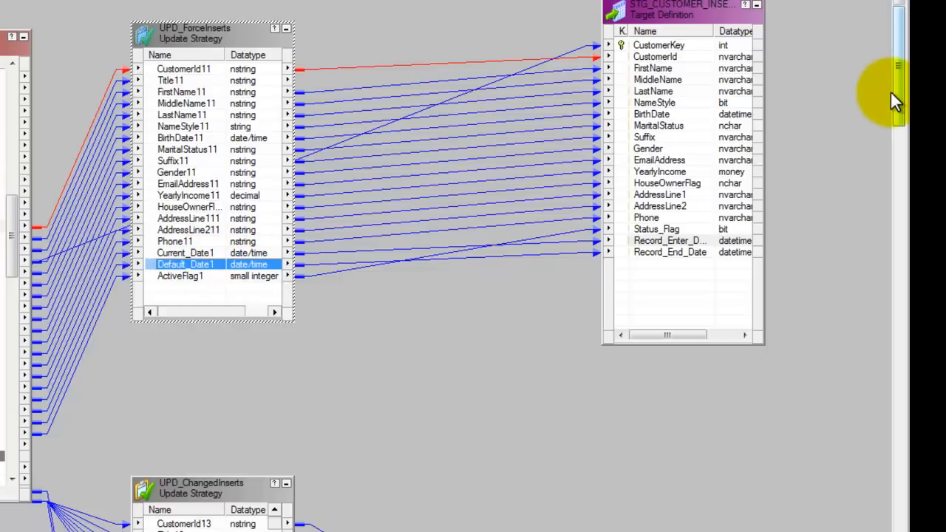
# Extend the second customer insert target and the UPD_ChangedInserts update strategy upward to show more of their ports and links
pyautogui.moveTo(897, 95); pyautogui.dragTo(902, 139)
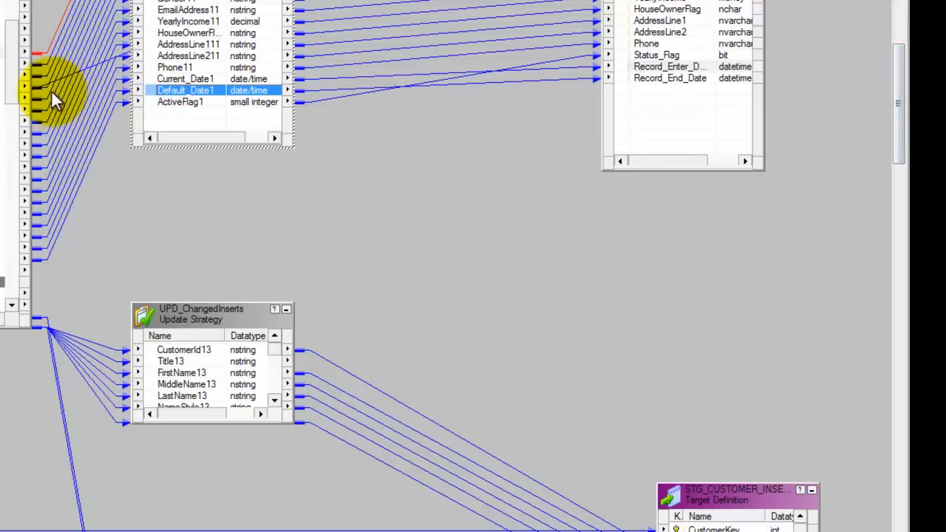
pyautogui.click(11, 87)
pyautogui.moveTo(11, 87); pyautogui.dragTo(20, 136)
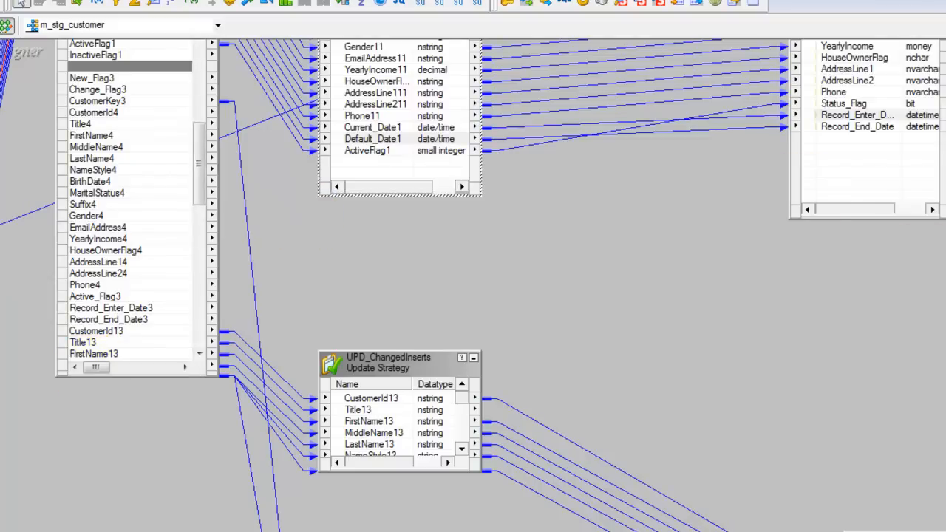
pyautogui.moveTo(937, 531); pyautogui.dragTo(902, 286)
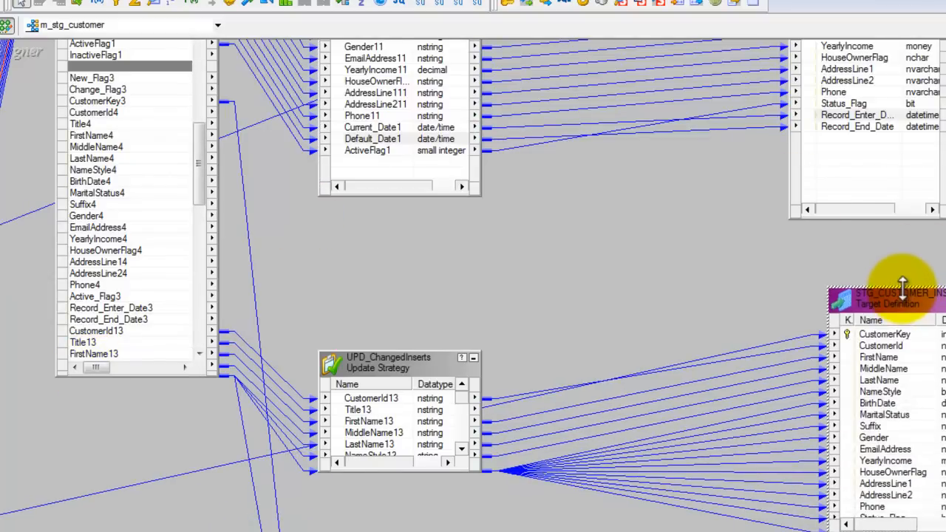
pyautogui.click(409, 362)
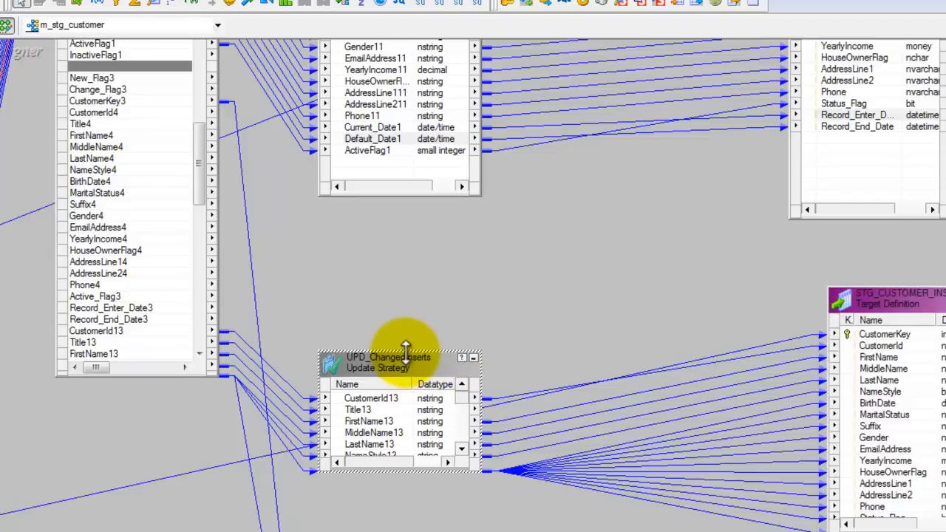
pyautogui.moveTo(406, 347); pyautogui.dragTo(404, 263)
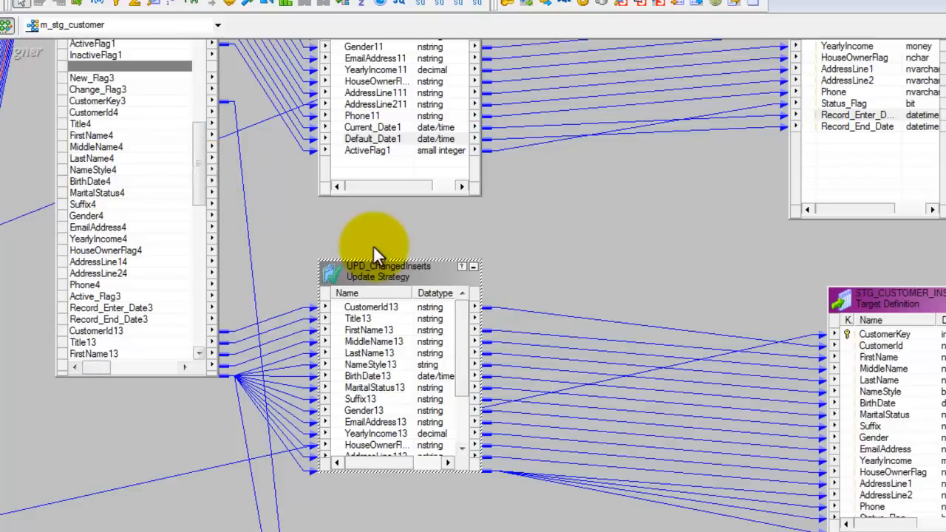
pyautogui.moveTo(384, 262); pyautogui.dragTo(382, 218)
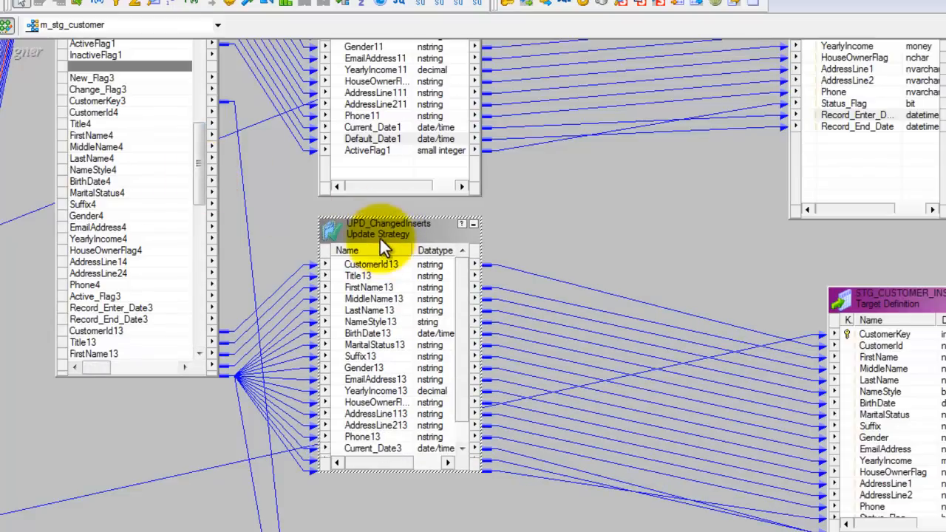
# Examine the update strategy expression in the properties of UPD_ChangedInserts without changing it
pyautogui.doubleClick(379, 232)
pyautogui.click(446, 174)
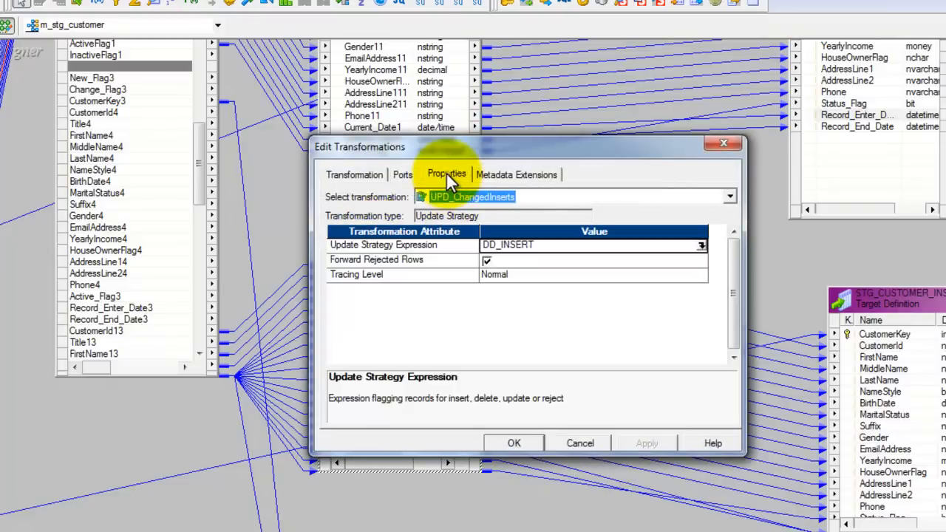
pyautogui.click(584, 442)
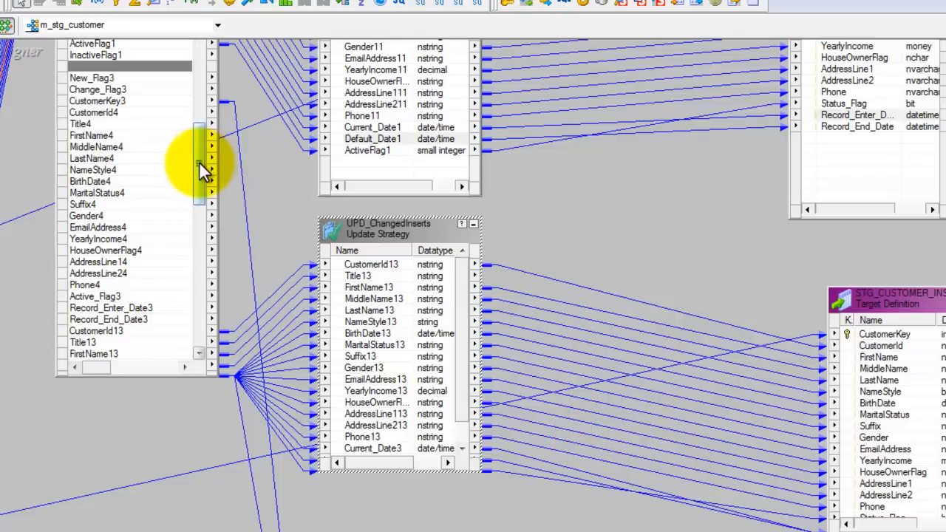
# Select the router's ports CustomerId13 through Phone13, and highlight the link path of CustomerId13 in both directions
pyautogui.moveTo(196, 154); pyautogui.dragTo(200, 198)
pyautogui.click(113, 122)
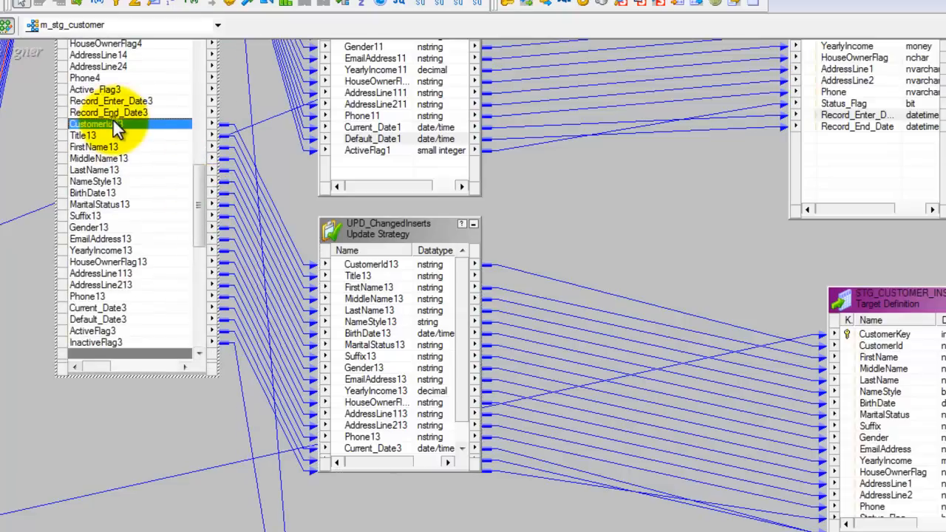
pyautogui.keyDown('shift'); pyautogui.click(113, 298); pyautogui.keyUp('shift')
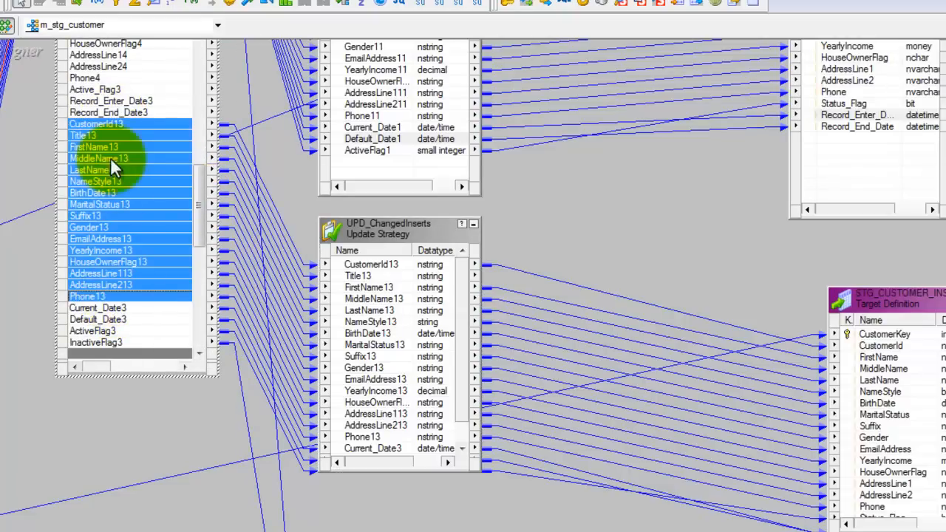
pyautogui.rightClick(111, 124)
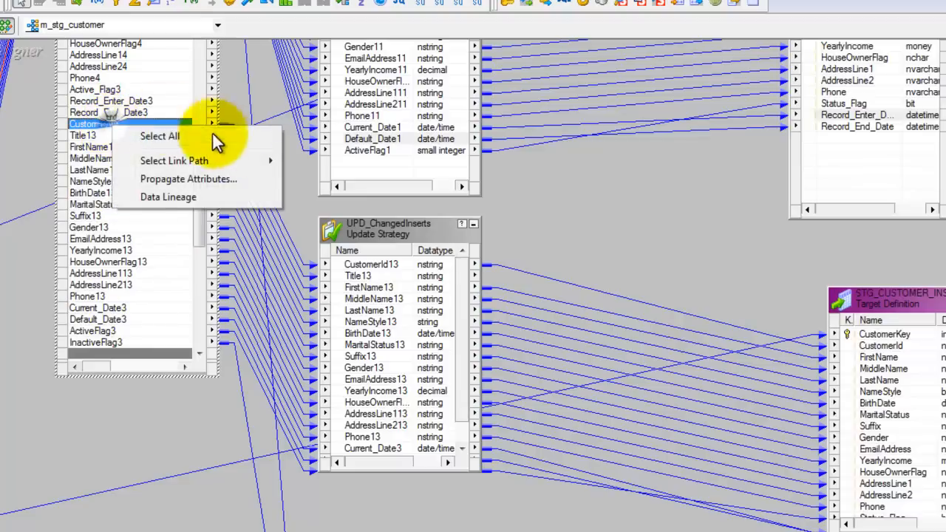
pyautogui.moveTo(232, 161)
pyautogui.click(323, 195)
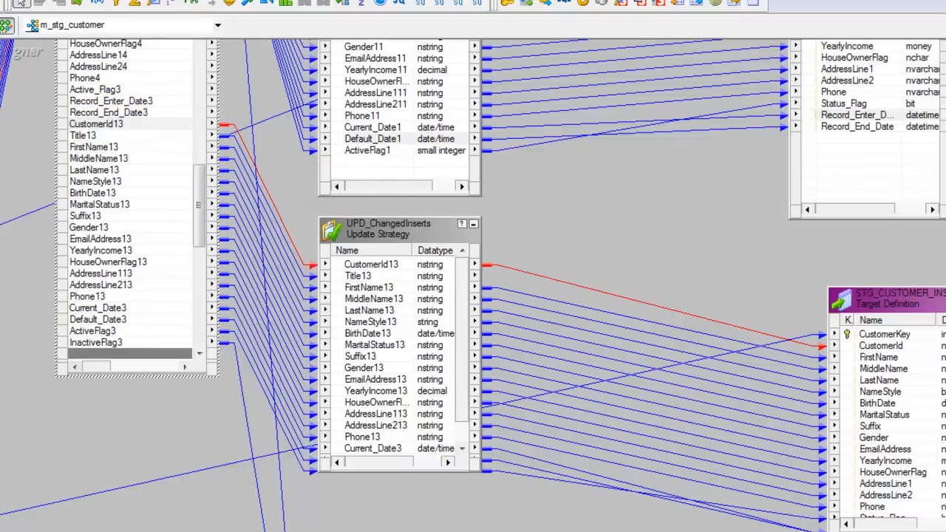
# Trace the link running into UPD_ChangedInserts back to the SEQ_GenerateKeys1 sequence and return to the update strategy
pyautogui.hscroll(-8, 473, 286)
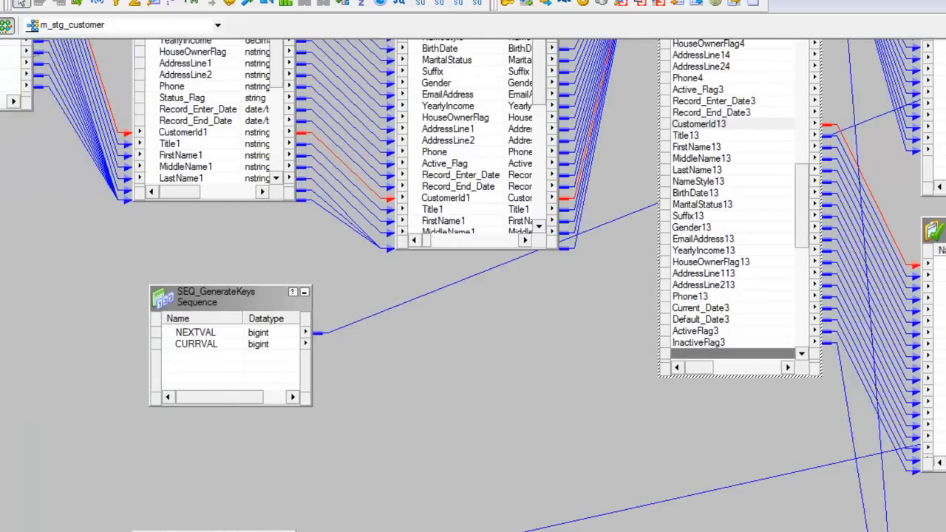
pyautogui.hscroll(-1, 473, 285)
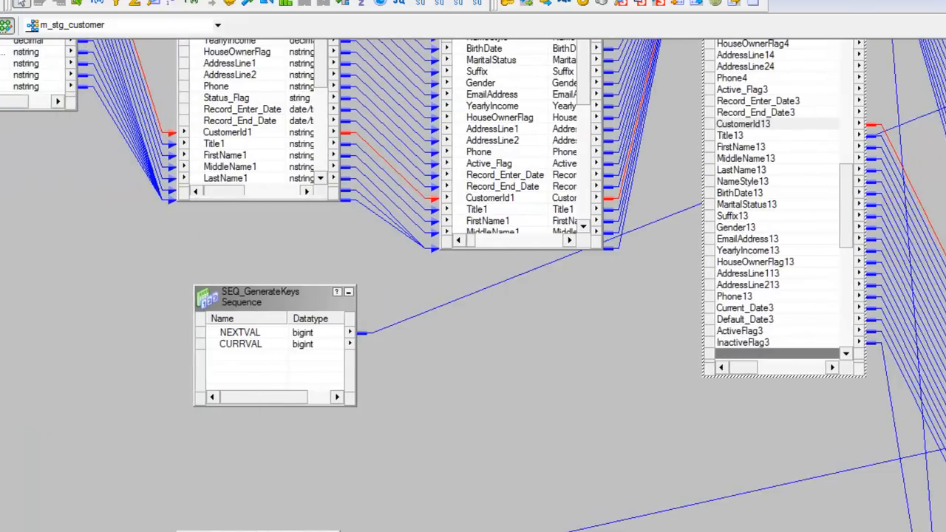
pyautogui.scroll(2, 473, 285)
pyautogui.scroll(-4, 473, 285)
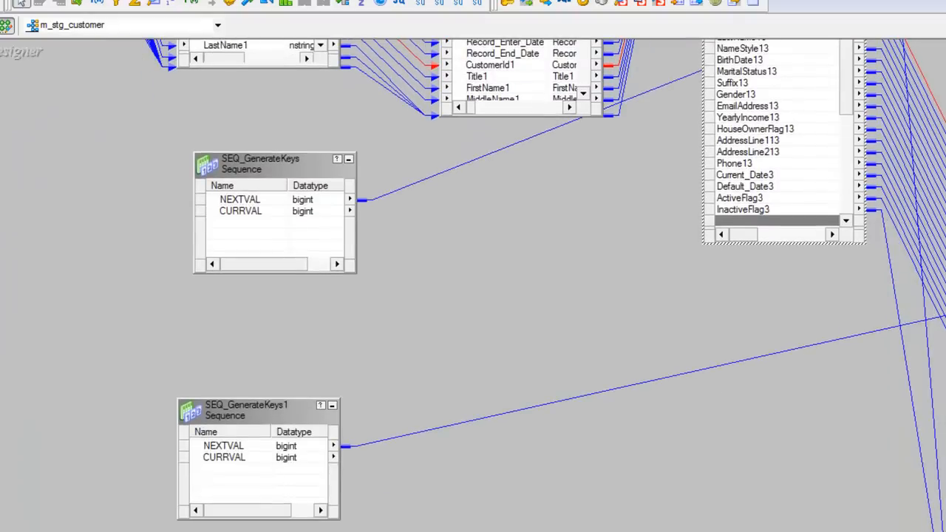
pyautogui.hscroll(6, 473, 285)
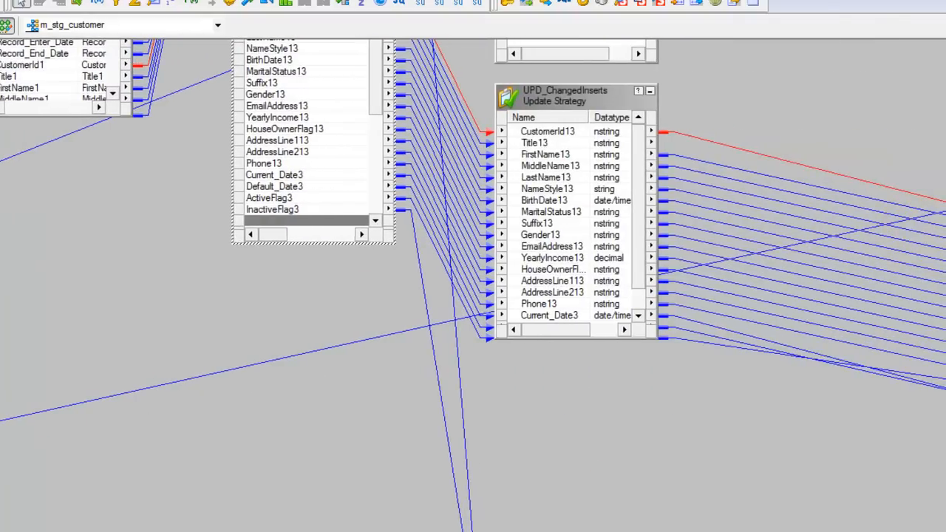
pyautogui.scroll(2, 660, 341)
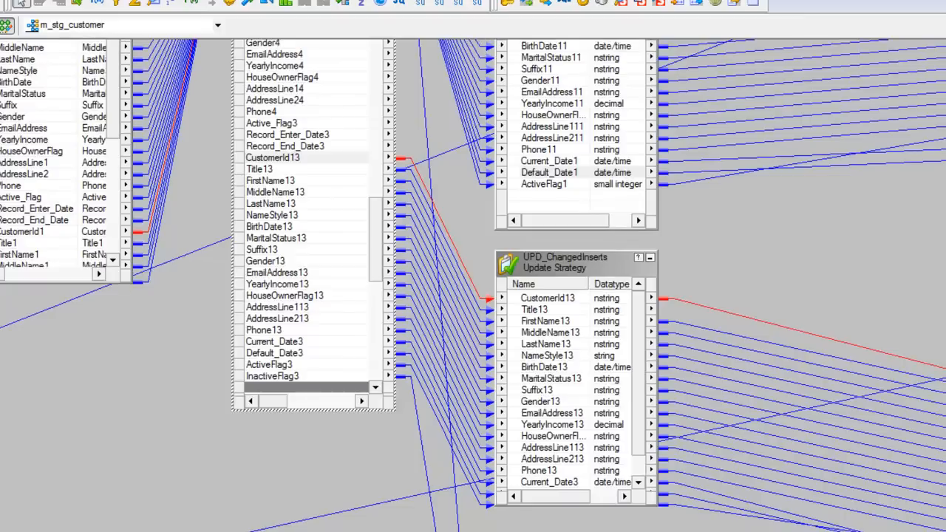
# Compare ActiveFlag3 and Current_Date3 in UPD_ChangedInserts with the second insert target's Status_Flag, Record_Enter_Date and Record_End_Date columns
pyautogui.scroll(-1, 643, 345)
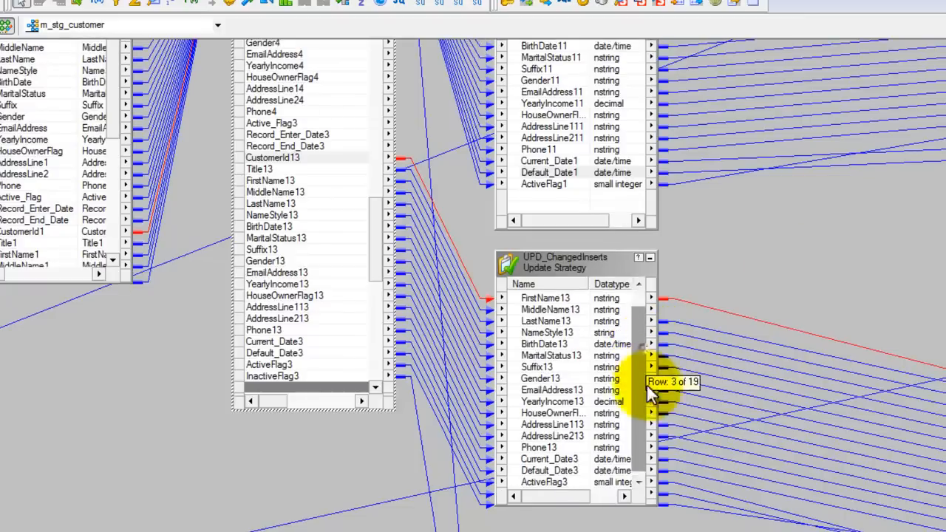
pyautogui.click(548, 481)
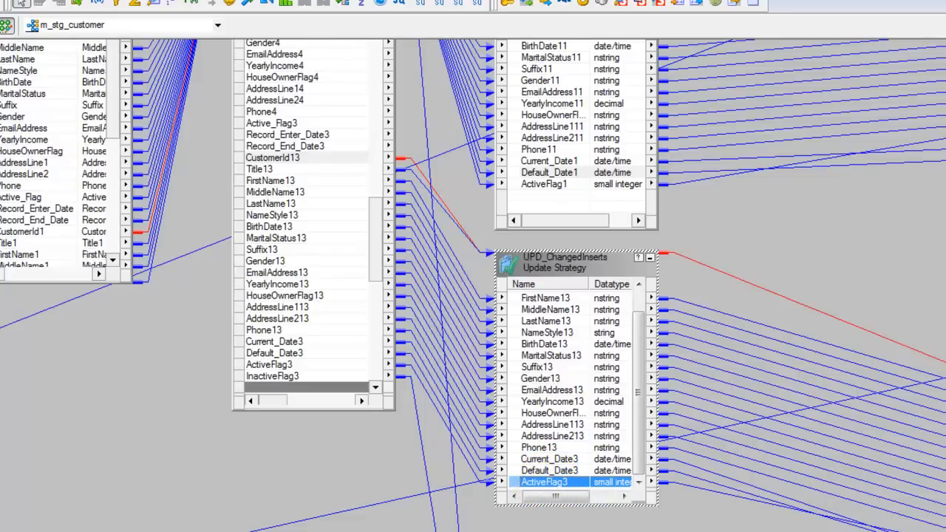
pyautogui.hscroll(3, 473, 285)
pyautogui.moveTo(914, 392); pyautogui.dragTo(924, 486)
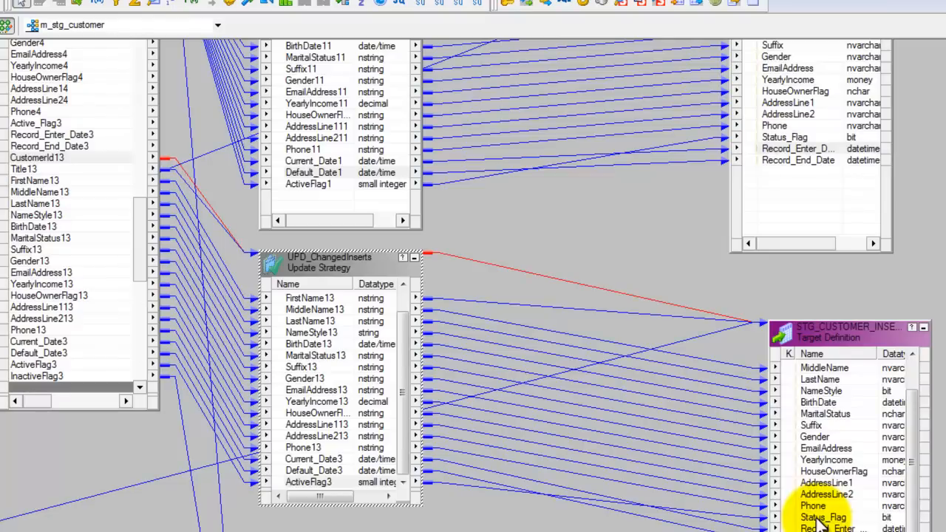
pyautogui.click(819, 518)
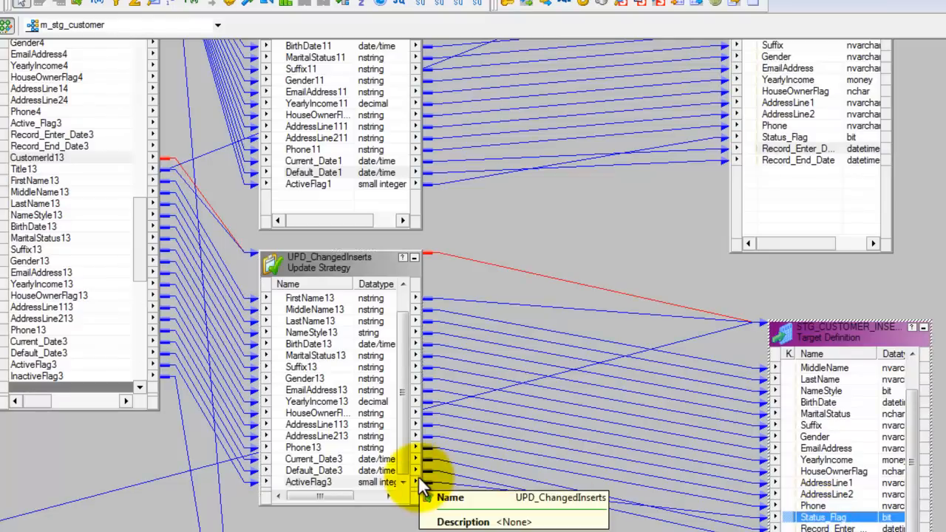
pyautogui.click(826, 528)
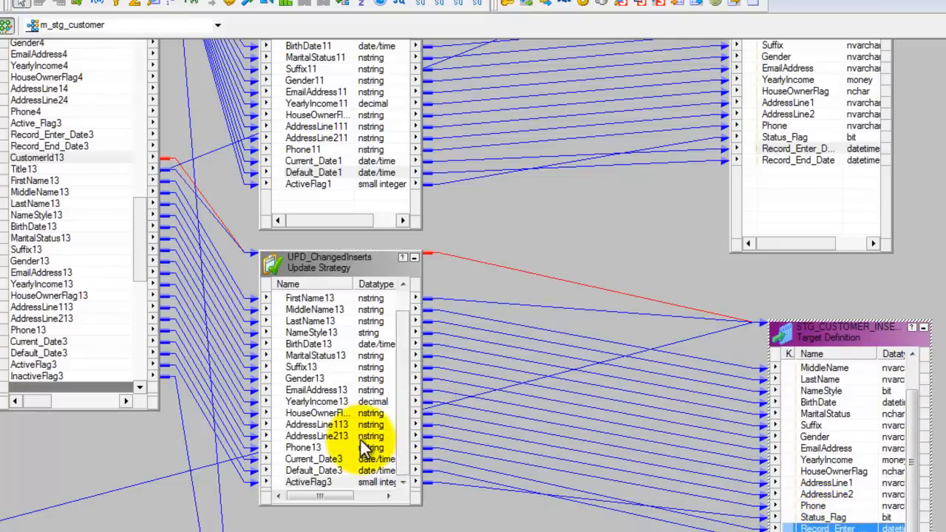
pyautogui.click(316, 458)
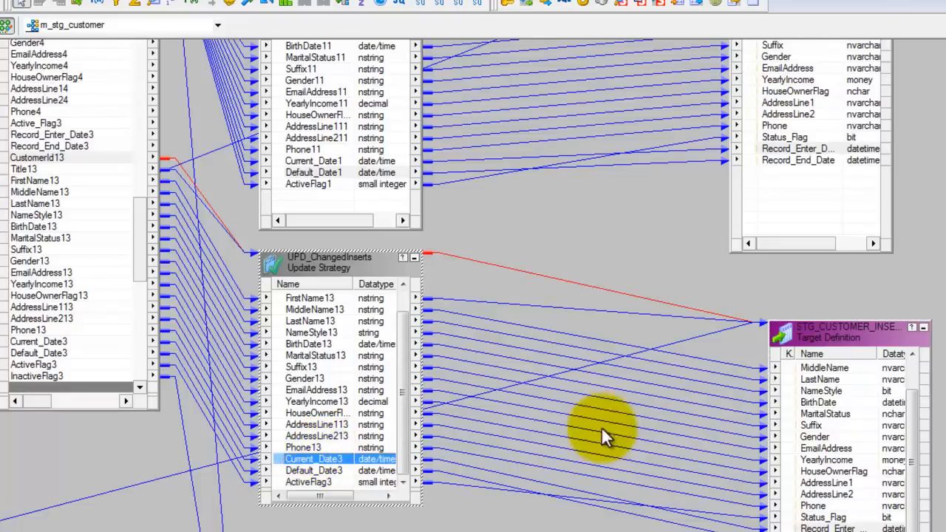
pyautogui.click(829, 531)
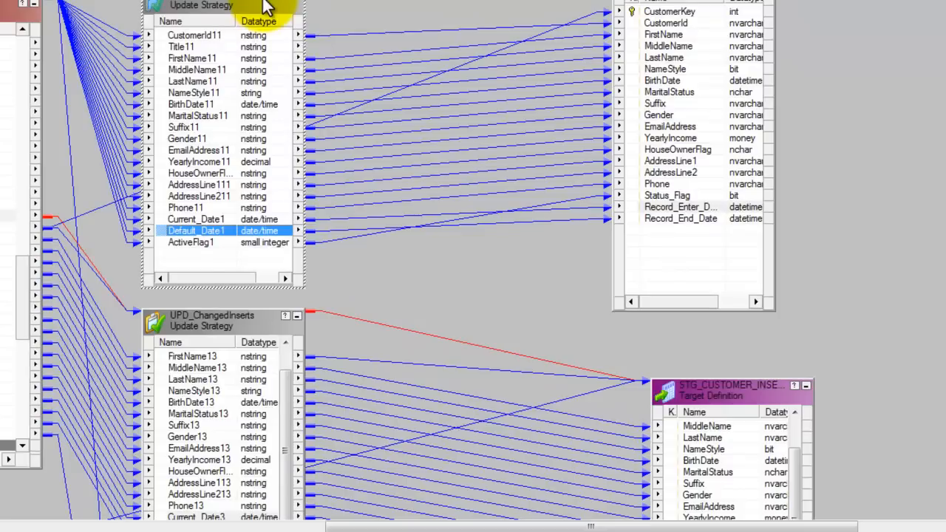
# Compare the UPD_ForceInserts and UPD_ChangedInserts branches feeding the two customer insert targets
pyautogui.click(230, 316)
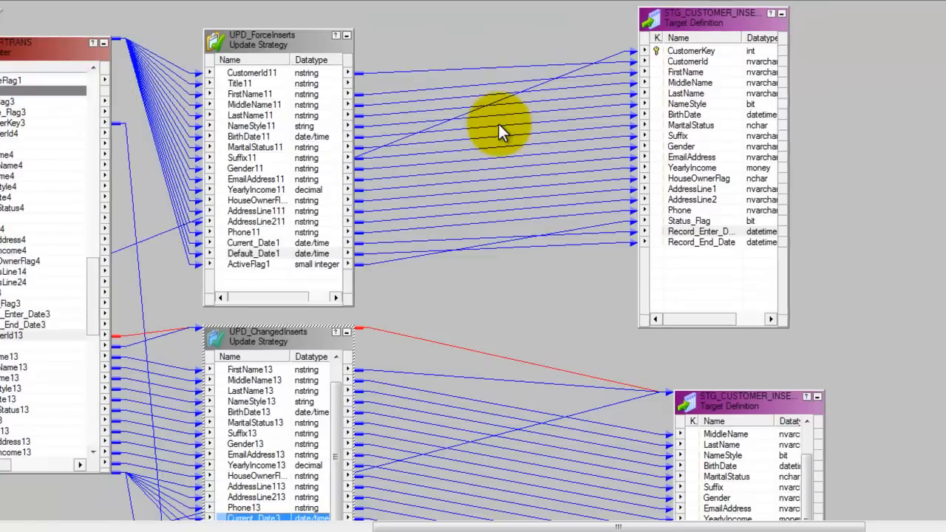
pyautogui.click(288, 36)
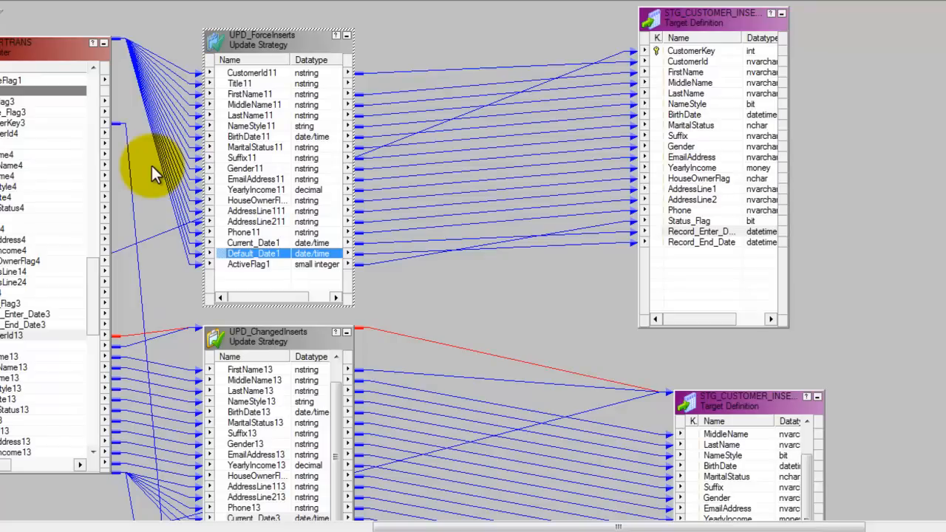
pyautogui.click(282, 333)
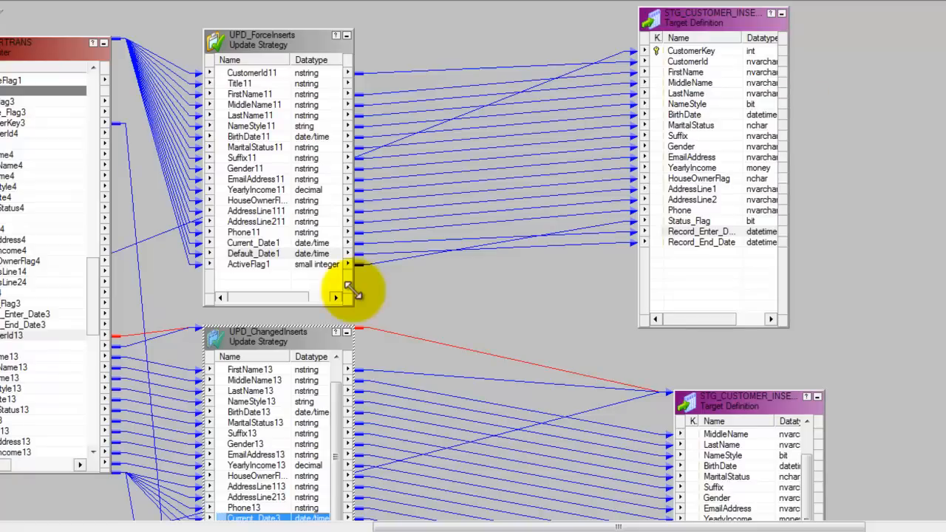
# Examine the router's remaining output ports and the EXPTRANS1 branch through UPD_ChangedUpdate to the customer update target
pyautogui.click(88, 268)
pyautogui.moveTo(89, 270); pyautogui.dragTo(94, 336)
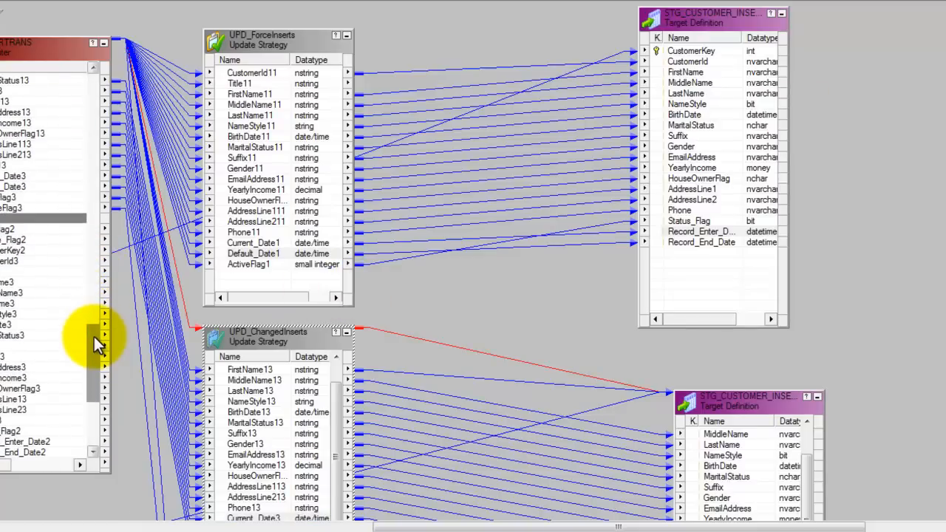
pyautogui.moveTo(945, 116); pyautogui.dragTo(945, 199)
pyautogui.click(272, 404)
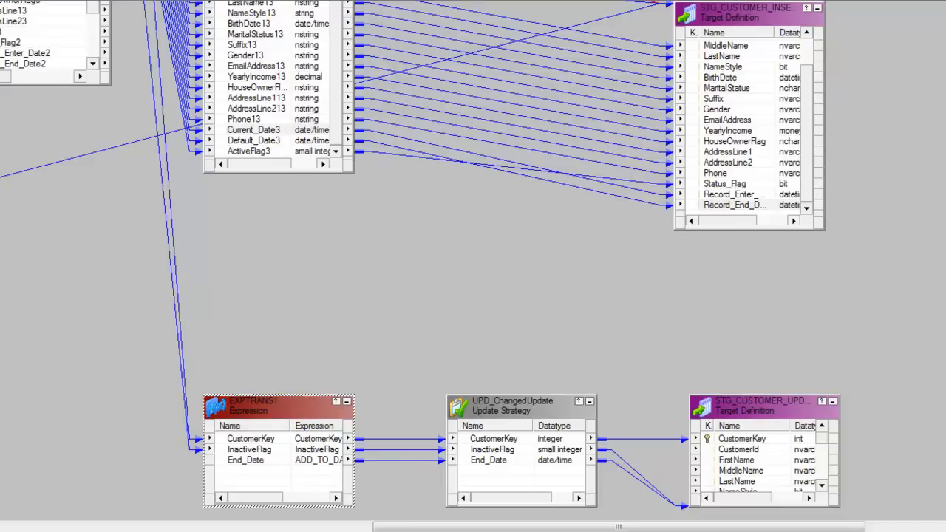
pyautogui.scroll(5, 938, 133)
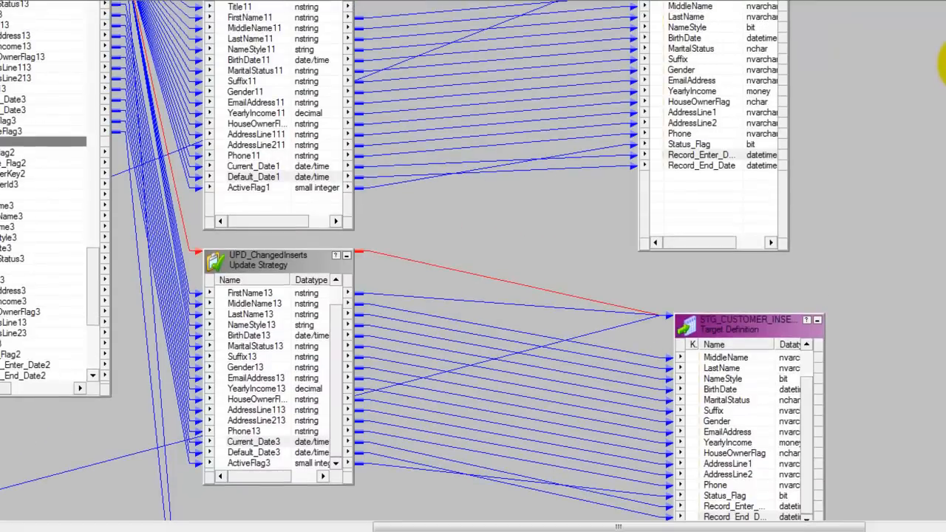
# Trace the router's CustomerKey3 and InactiveFlag3 output ports down to the EXPTRANS1 expression
pyautogui.moveTo(17, 386); pyautogui.dragTo(43, 386)
pyautogui.moveTo(90, 306); pyautogui.dragTo(94, 234)
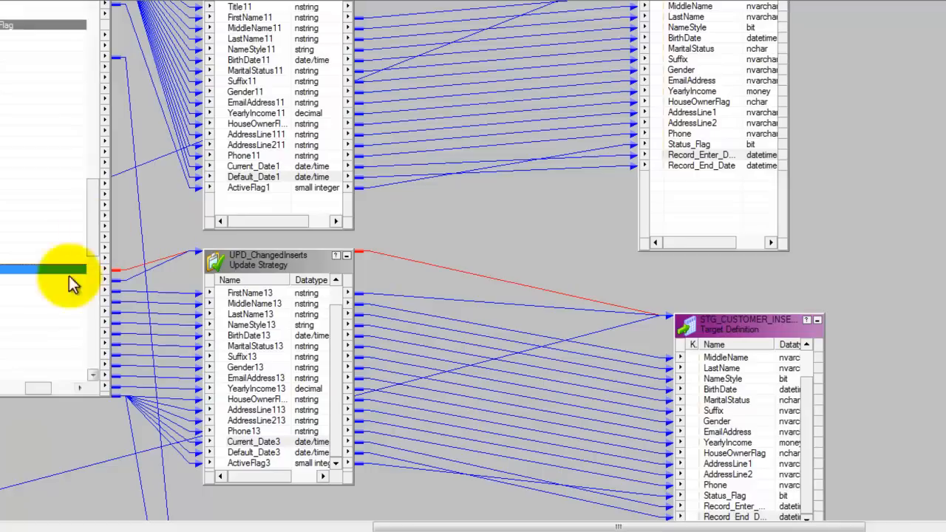
pyautogui.moveTo(38, 391); pyautogui.dragTo(29, 391)
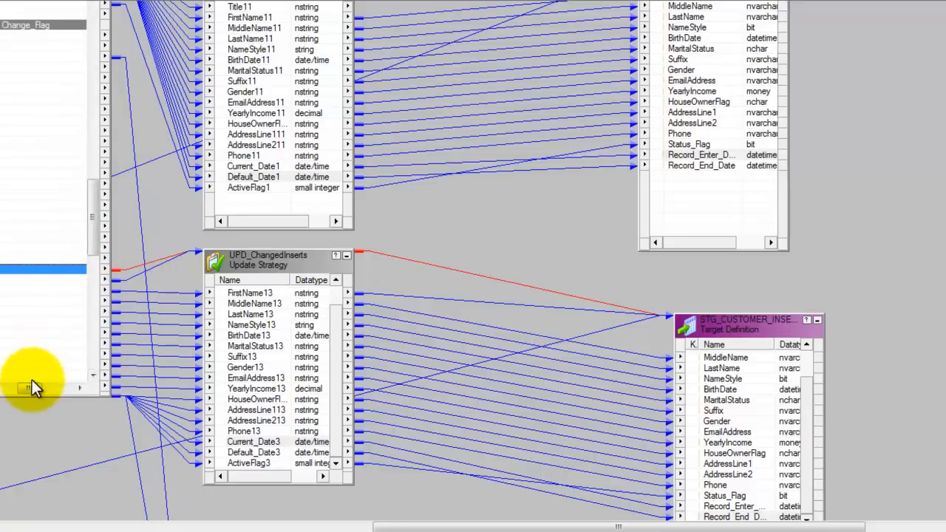
pyautogui.moveTo(32, 383); pyautogui.dragTo(4, 380)
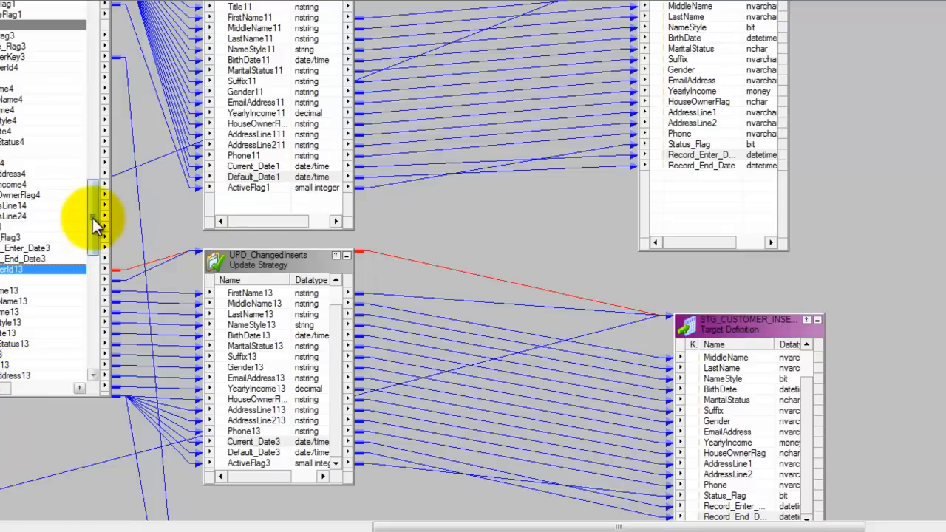
pyautogui.click(6, 56)
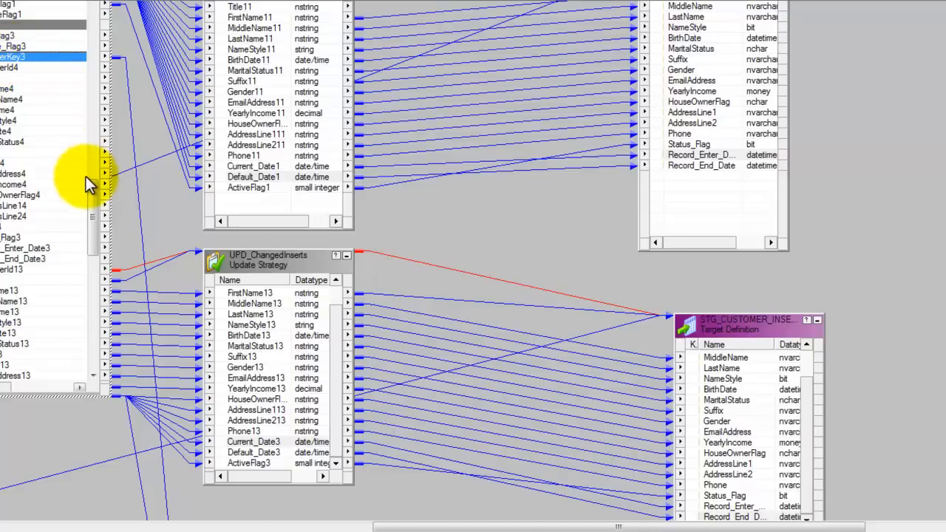
pyautogui.moveTo(93, 189); pyautogui.dragTo(94, 213)
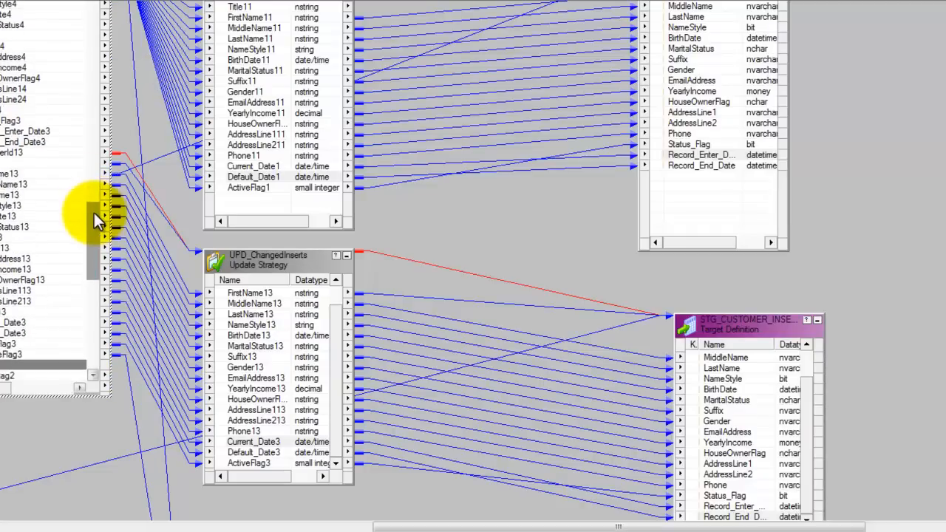
pyautogui.click(19, 357)
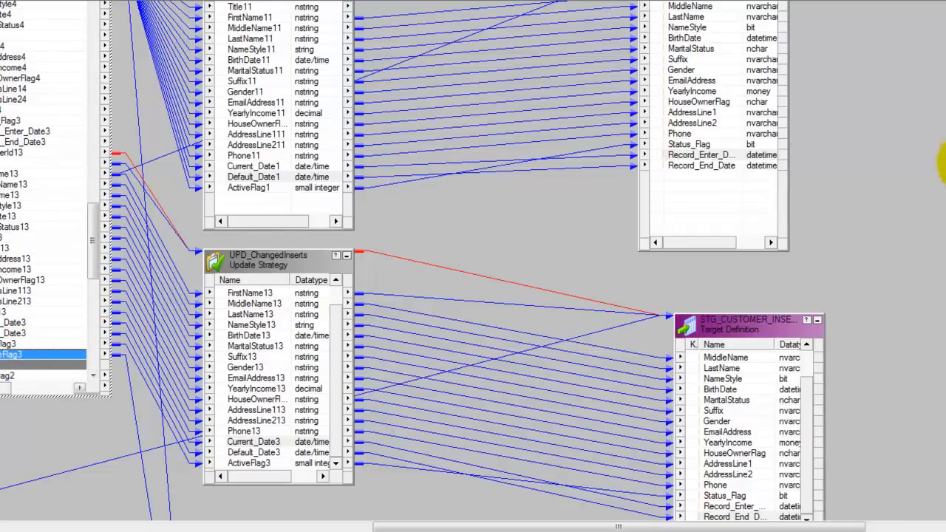
pyautogui.scroll(-3, 943, 159)
pyautogui.scroll(-8, 943, 158)
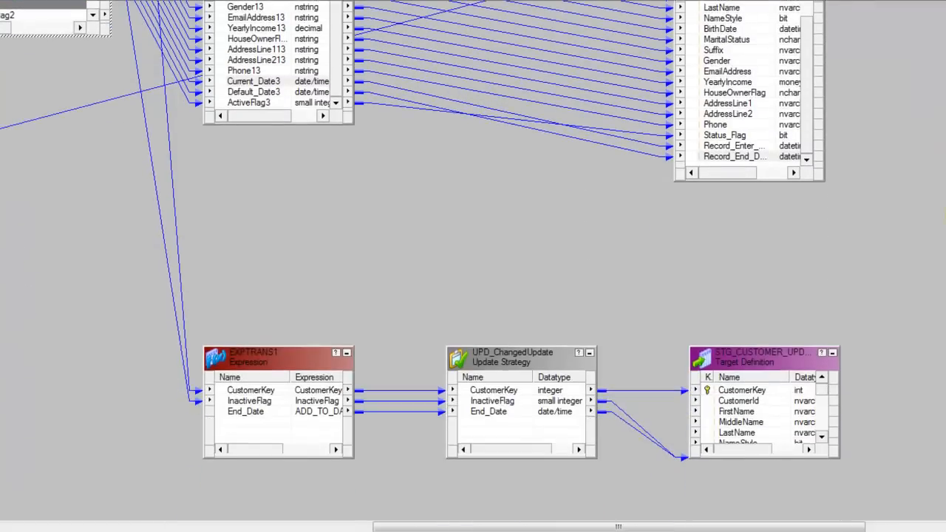
# Review EXPTRANS1's CustomerKey, InactiveFlag and End_Date ports and inspect the End_Date formula without changing it
pyautogui.click(273, 388)
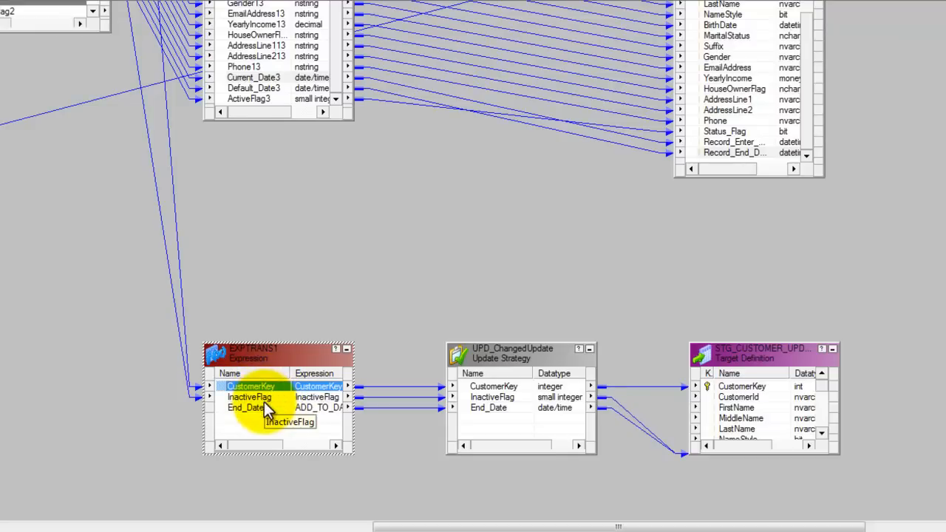
pyautogui.click(264, 399)
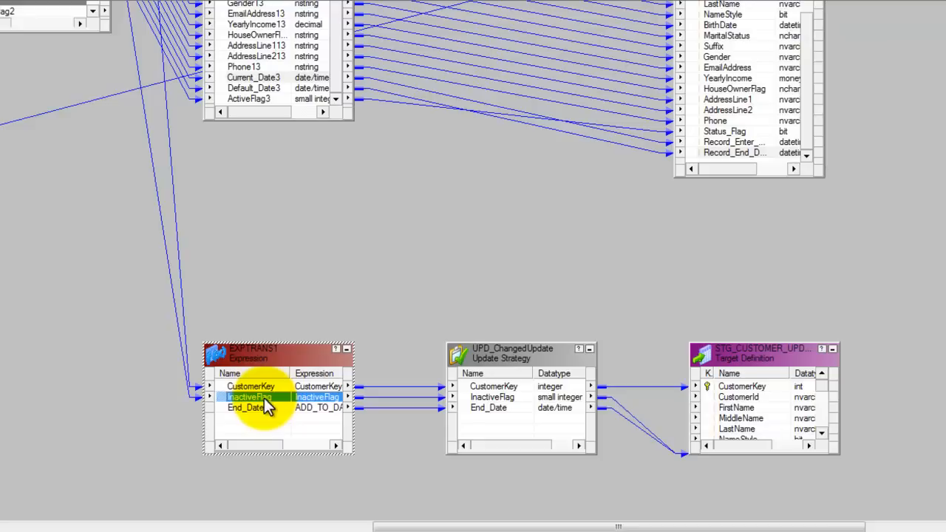
pyautogui.click(315, 406)
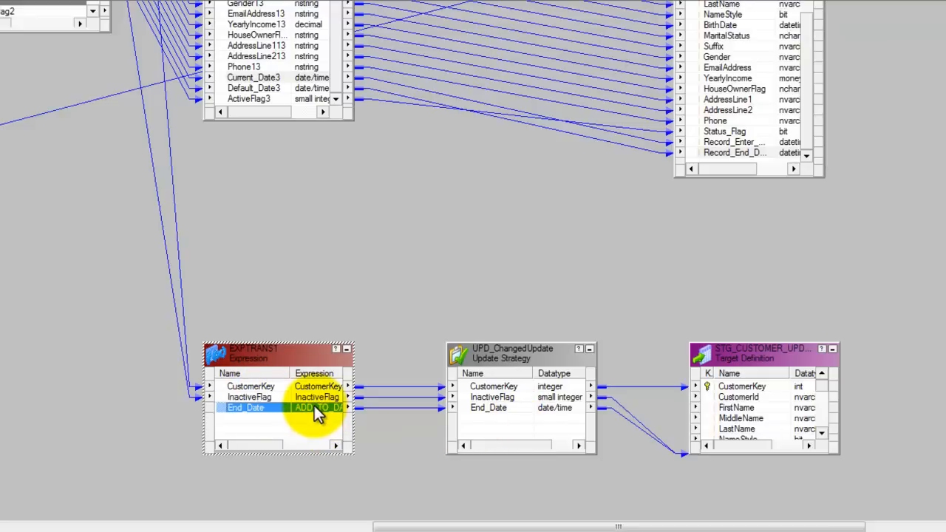
pyautogui.doubleClick(314, 406)
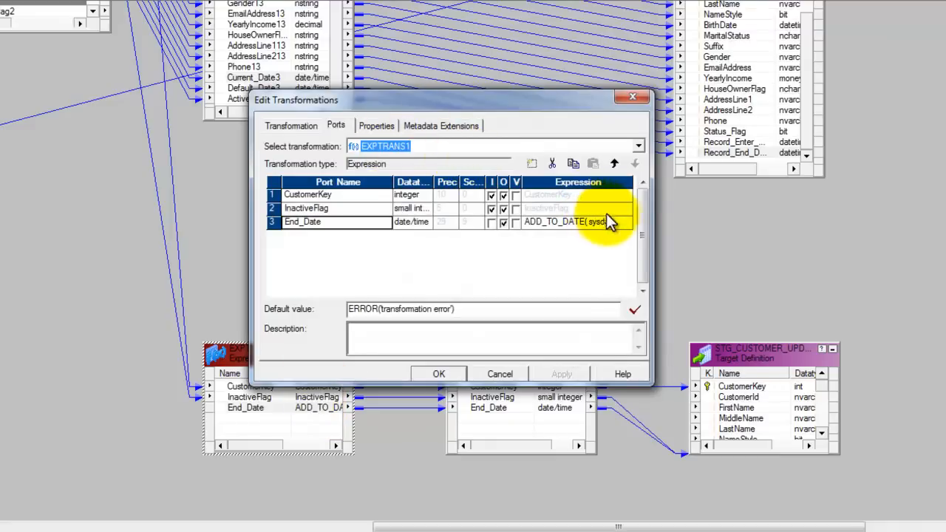
pyautogui.click(619, 224)
pyautogui.click(630, 224)
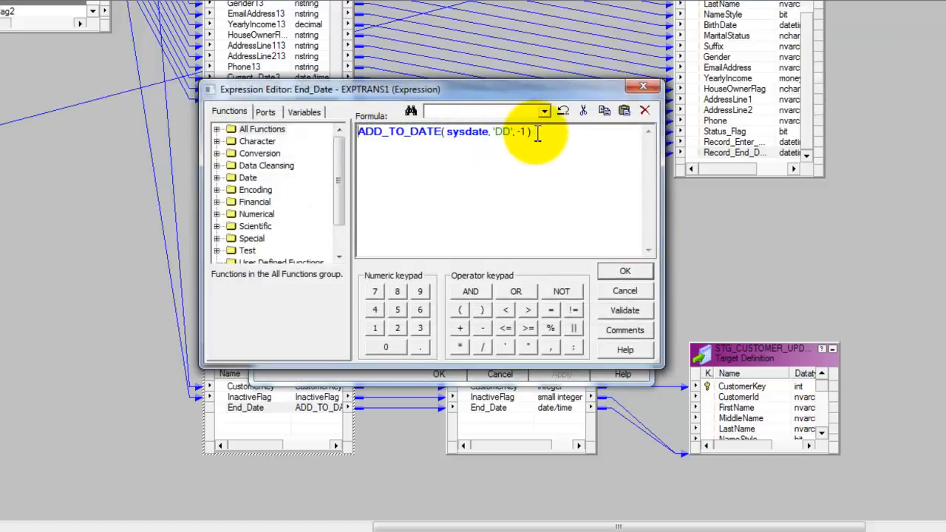
pyautogui.click(615, 291)
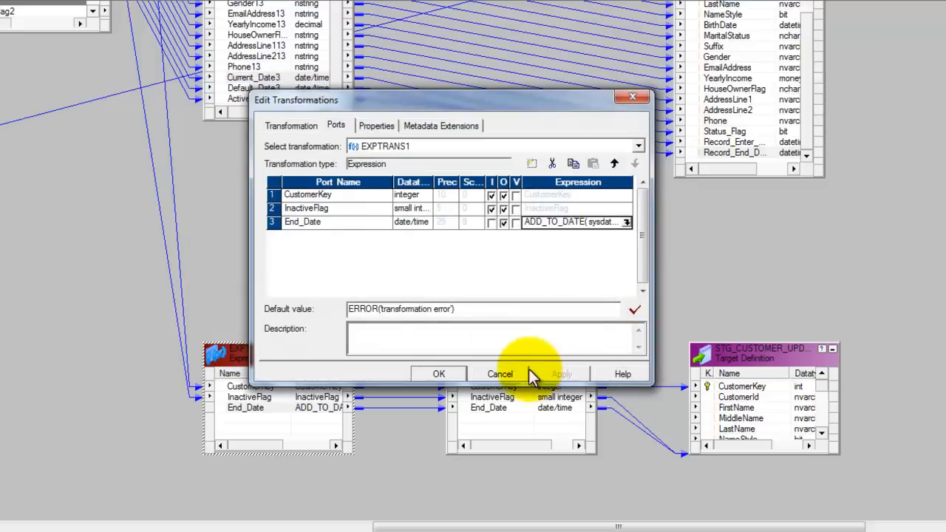
pyautogui.click(497, 374)
# Check the update strategy expression of UPD_ChangedUpdate and leave it as it is
pyautogui.click(503, 355)
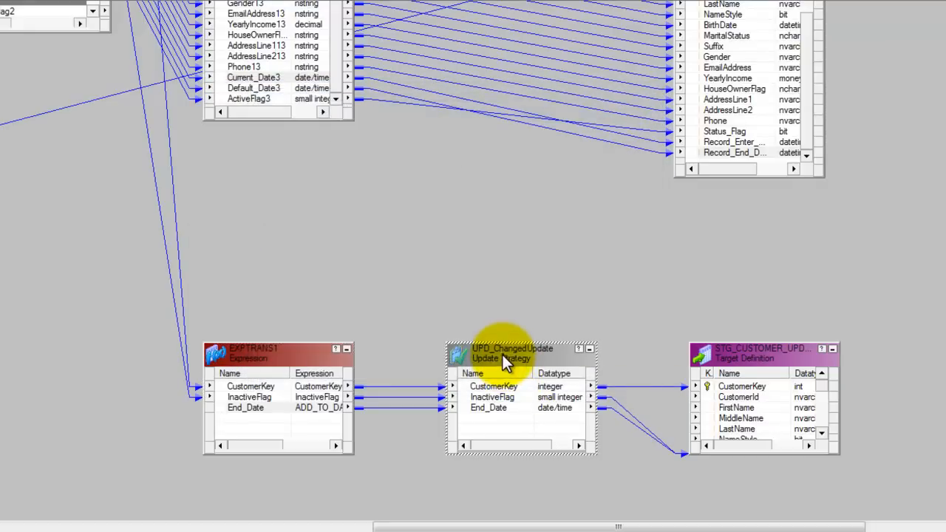
pyautogui.doubleClick(503, 355)
pyautogui.click(375, 125)
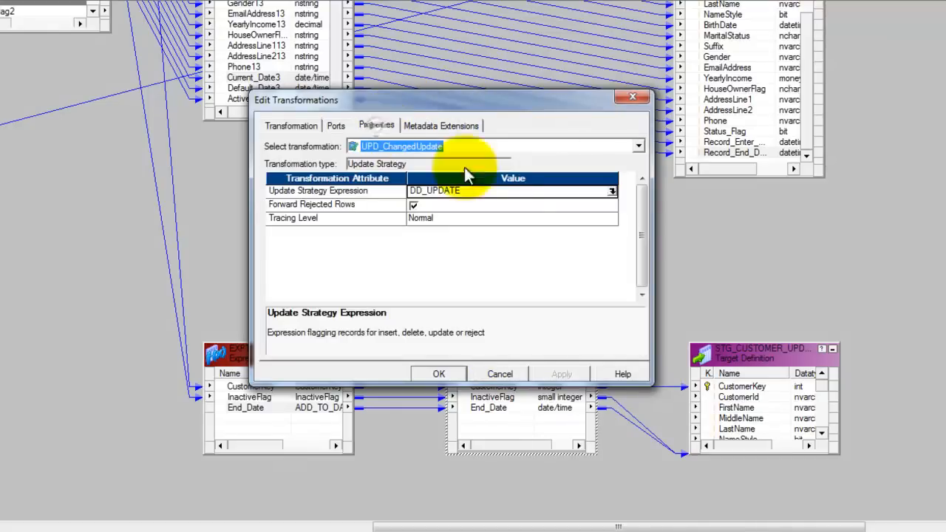
pyautogui.click(501, 376)
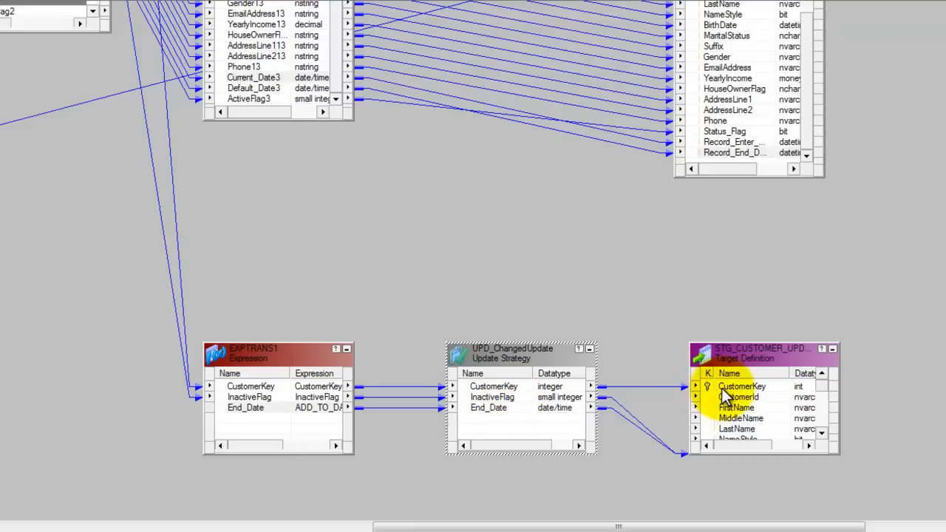
# Enlarge the customer update target upward and trace UPD_ChangedUpdate's InactiveFlag and End_Date links to its Status_Flag and Record_End_Date columns
pyautogui.moveTo(749, 342); pyautogui.dragTo(749, 257)
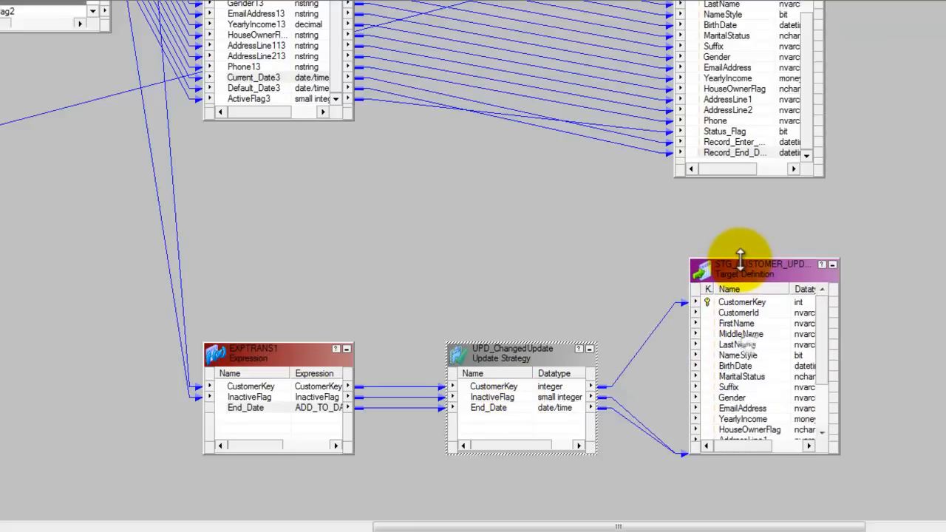
pyautogui.click(512, 397)
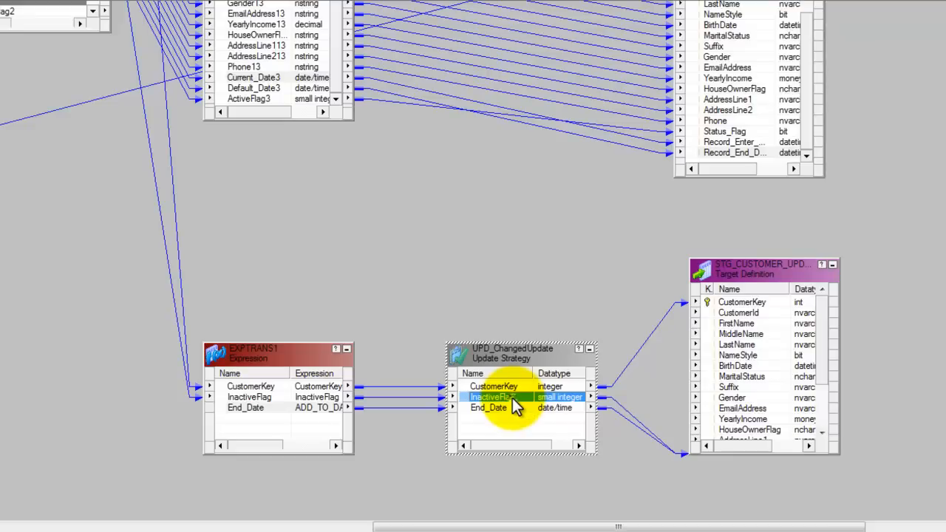
pyautogui.moveTo(822, 358); pyautogui.dragTo(842, 444)
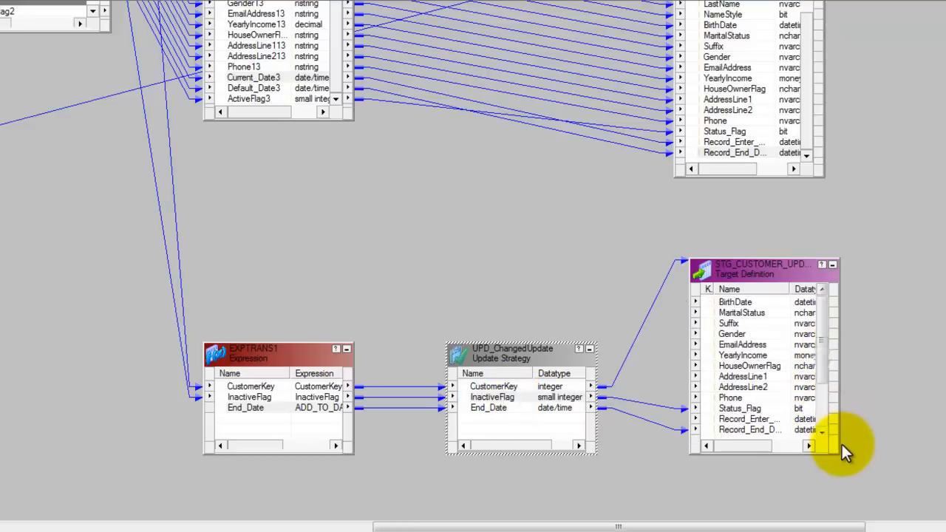
pyautogui.click(764, 428)
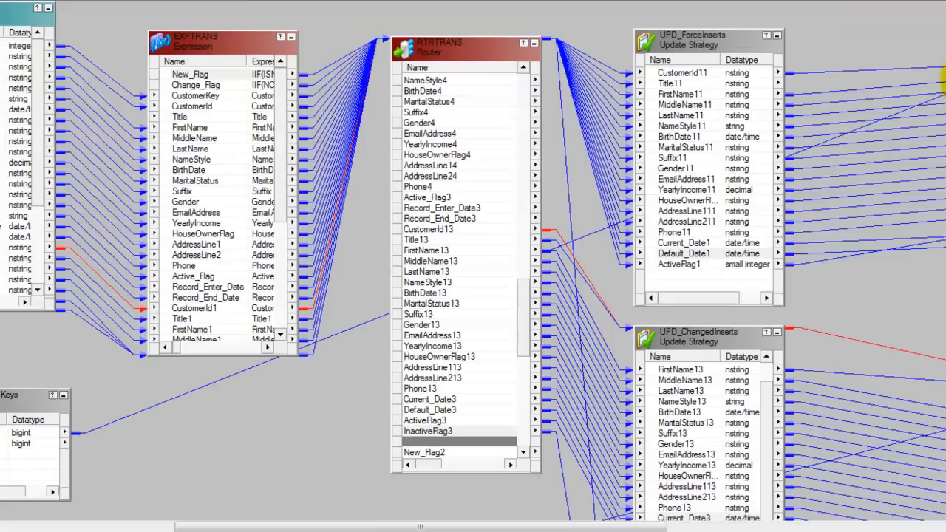
# Trace SEQ_GenerateKeys1 through UPD_ChangedInserts to the second customer insert target, and enlarge that target slightly upward to show more columns
pyautogui.moveTo(945, 80); pyautogui.dragTo(945, 153)
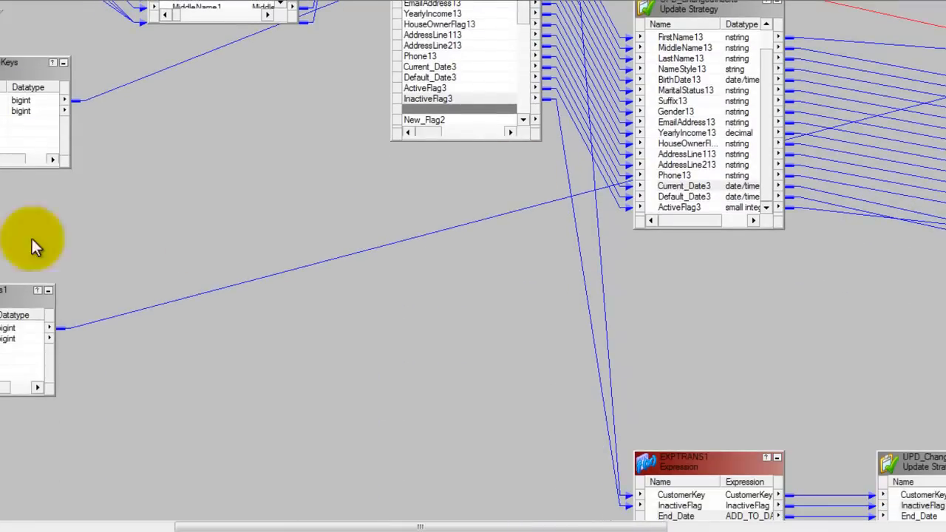
pyautogui.click(2, 298)
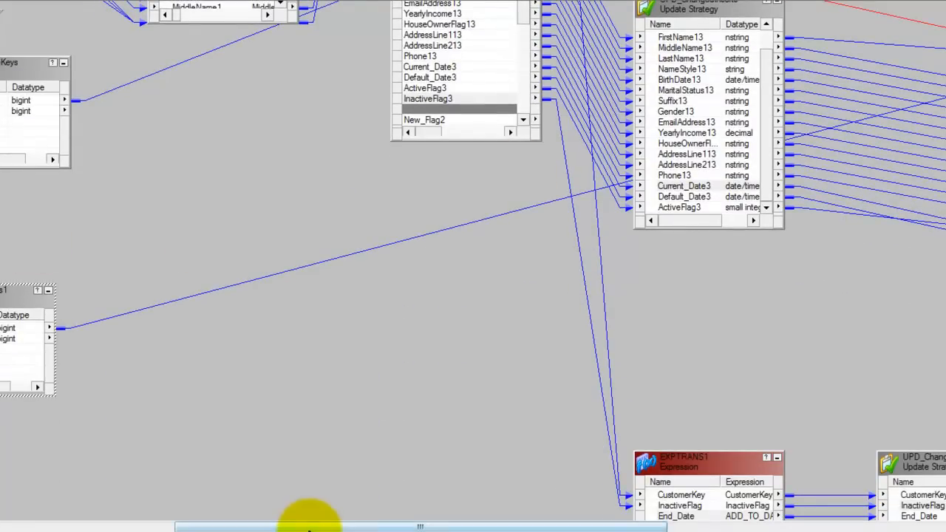
pyautogui.moveTo(303, 526); pyautogui.dragTo(636, 526)
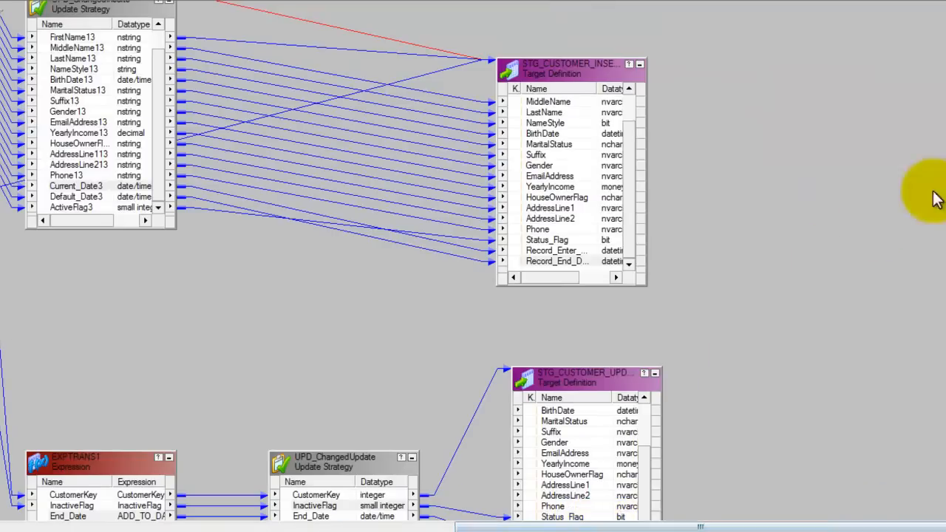
pyautogui.moveTo(943, 177); pyautogui.dragTo(945, 142)
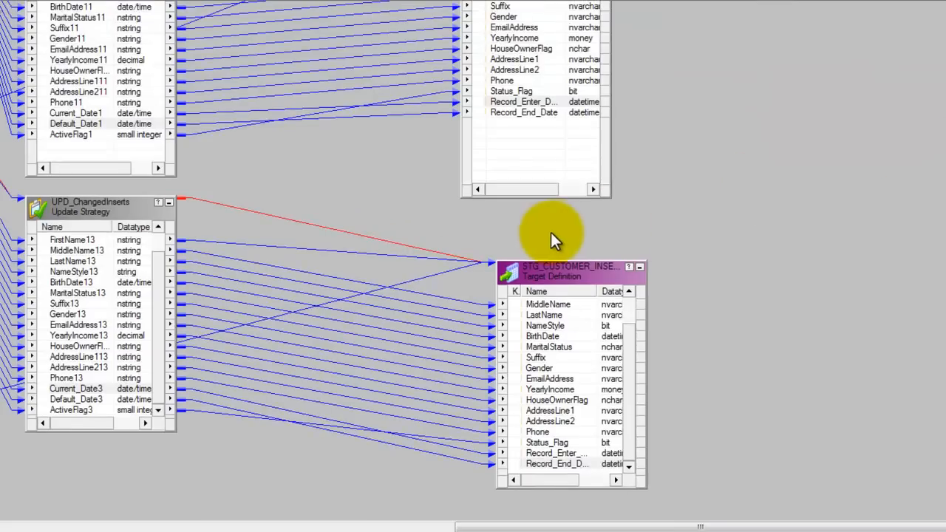
pyautogui.moveTo(543, 261); pyautogui.dragTo(542, 240)
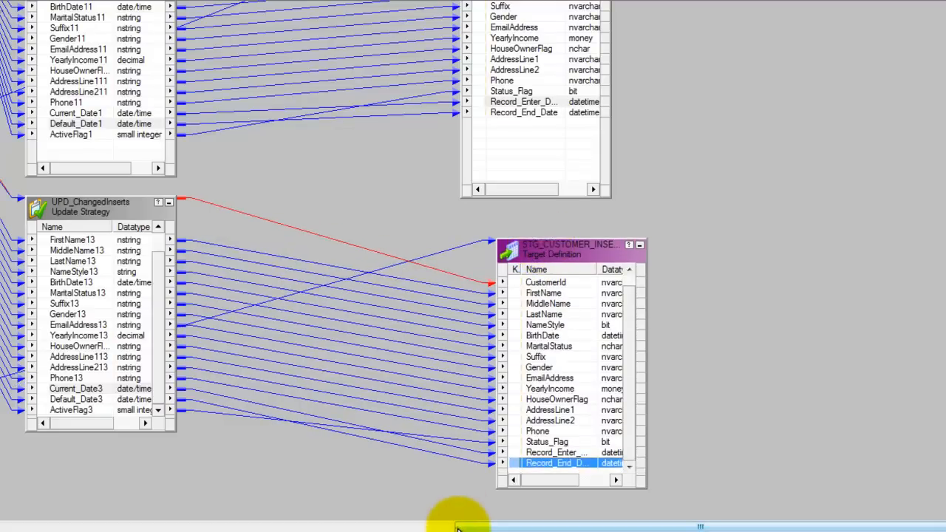
pyautogui.moveTo(452, 525); pyautogui.dragTo(137, 526)
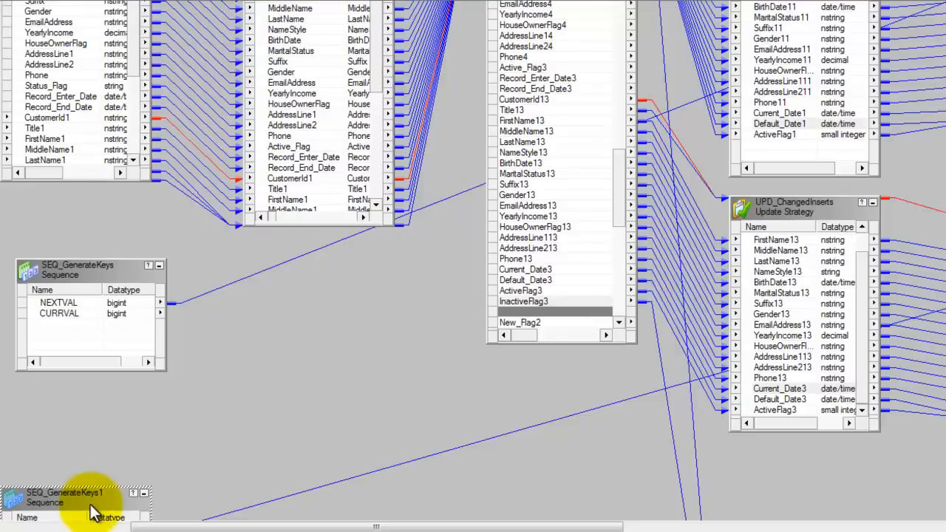
# Switch to Workflow Manager and review the s_m_stg_customer session's database connections and the STG_CUSTOMER_INSERT_CHANGED_RECORDS target properties, leaving the settings as they are
pyautogui.click(597, 528)
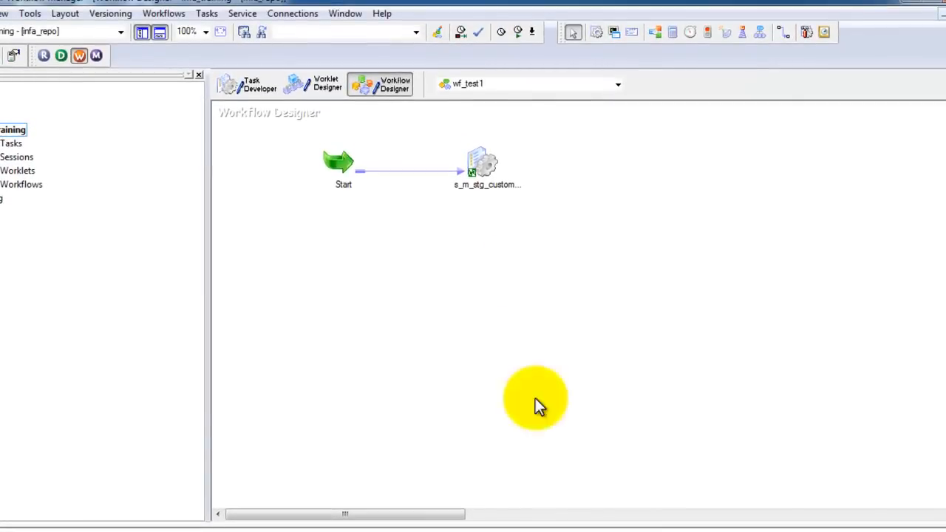
pyautogui.click(484, 167)
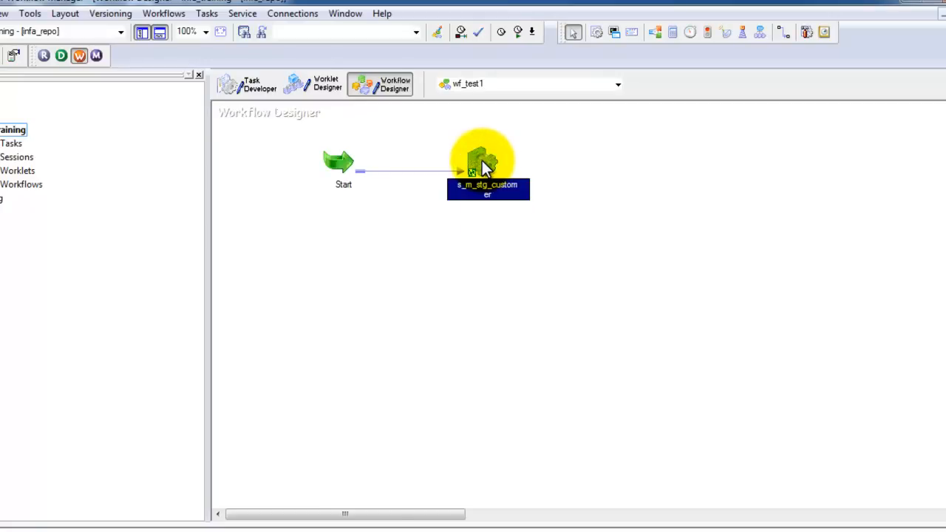
pyautogui.doubleClick(482, 161)
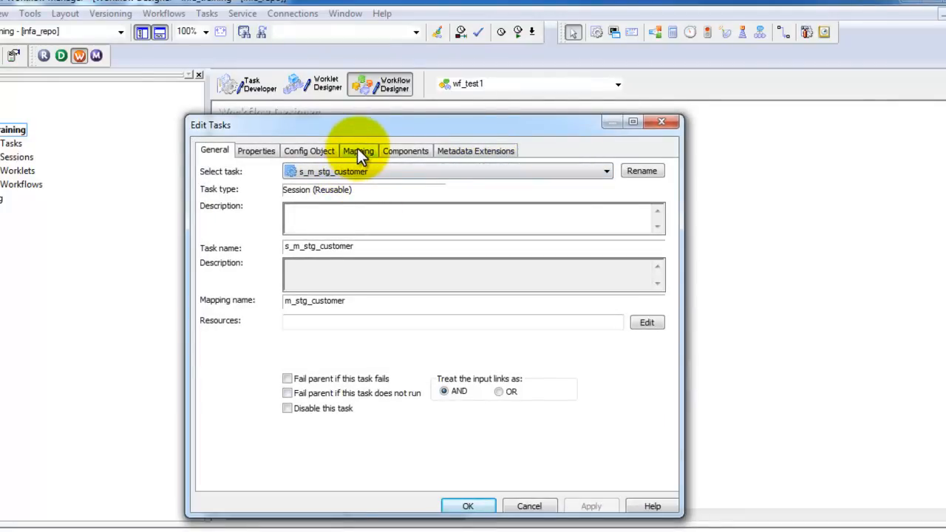
pyautogui.click(358, 151)
pyautogui.click(249, 210)
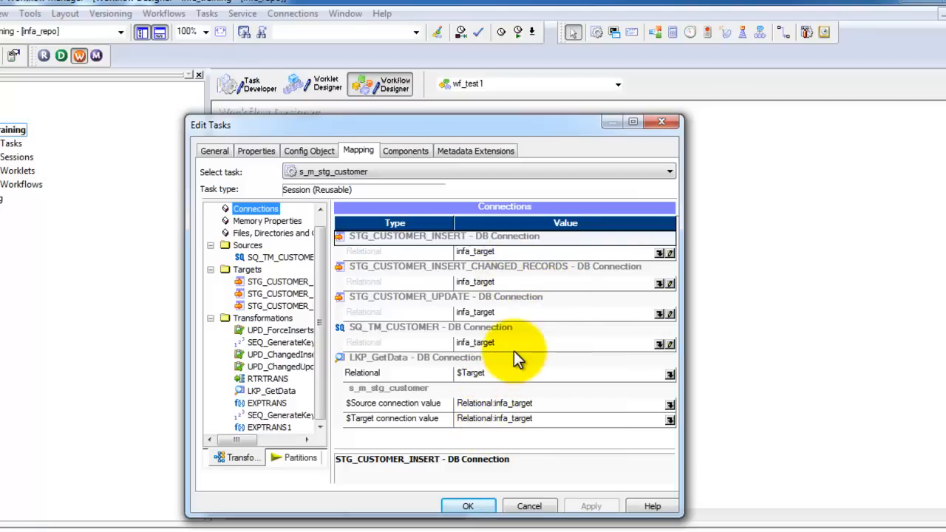
pyautogui.click(266, 152)
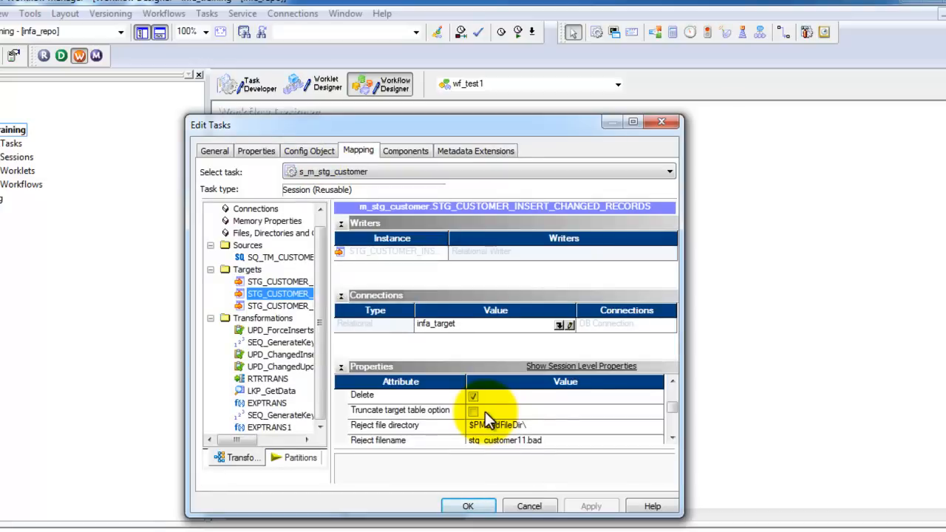
pyautogui.click(536, 509)
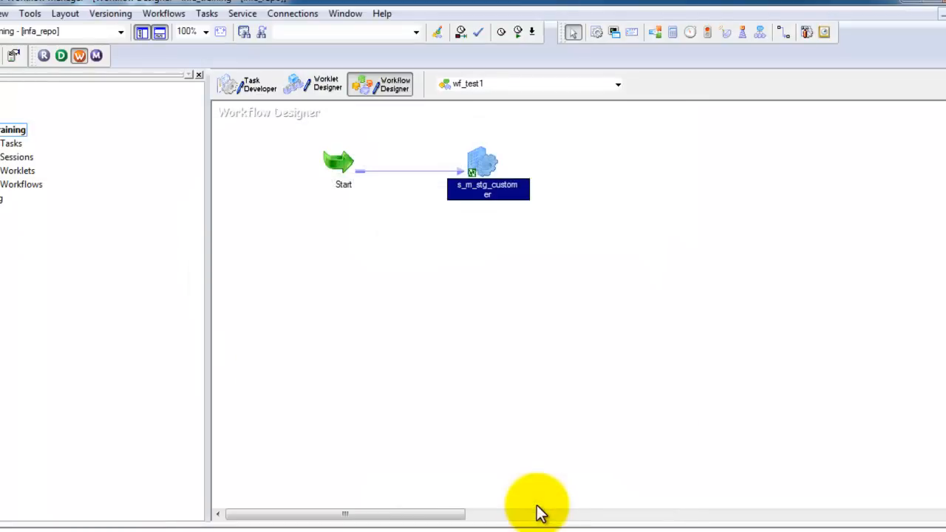
# Start the wf_test1 workflow and switch to Workflow Monitor to follow its run
pyautogui.click(501, 284)
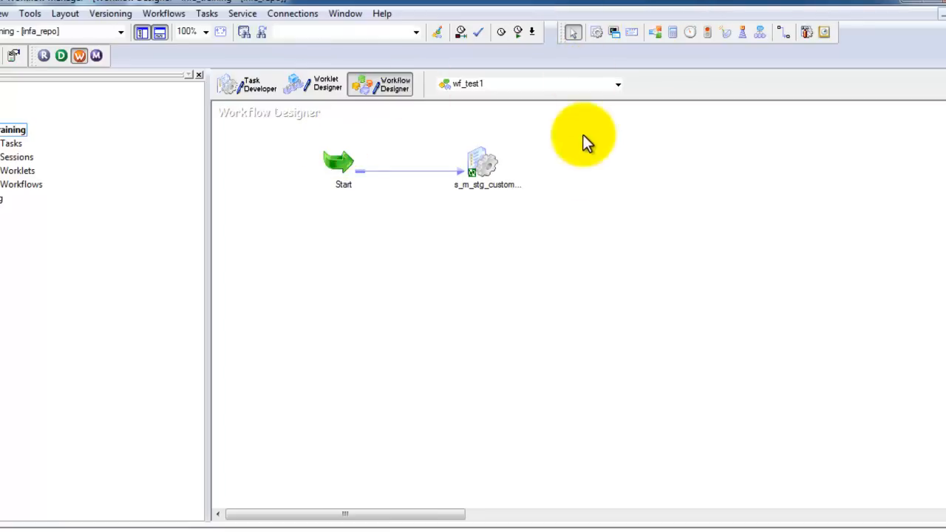
pyautogui.click(520, 34)
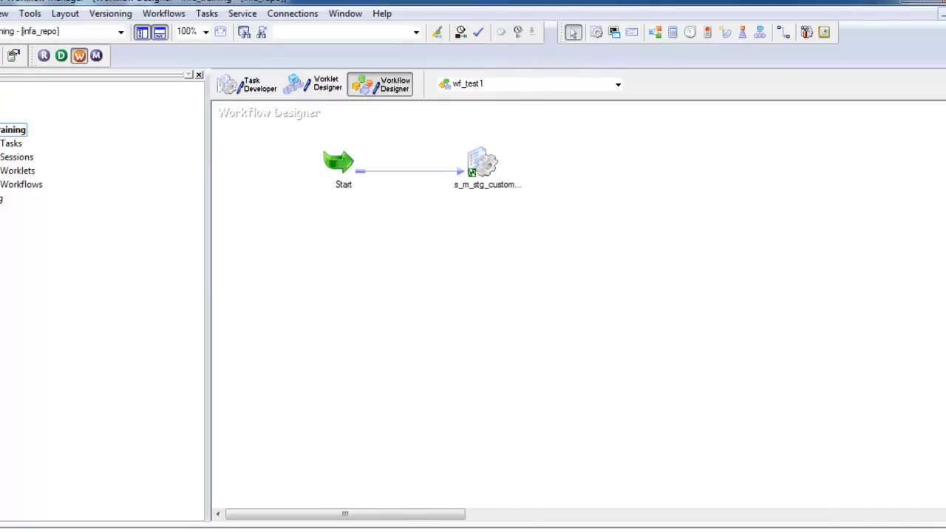
pyautogui.moveTo(510, 531)
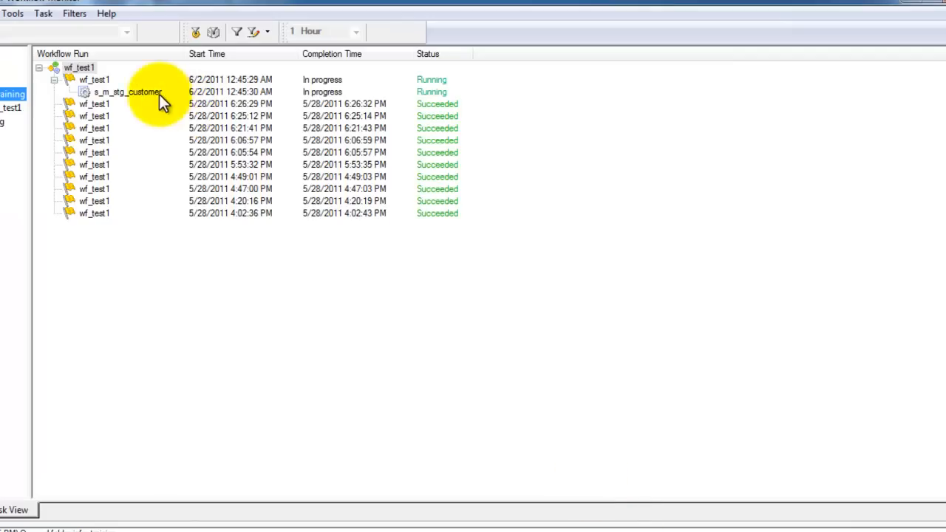
# Select the s_m_stg_customer run, switch to SQL Server Management Studio, and execute only the select * from dbo.STG_CUSTOMER query
pyautogui.click(127, 92)
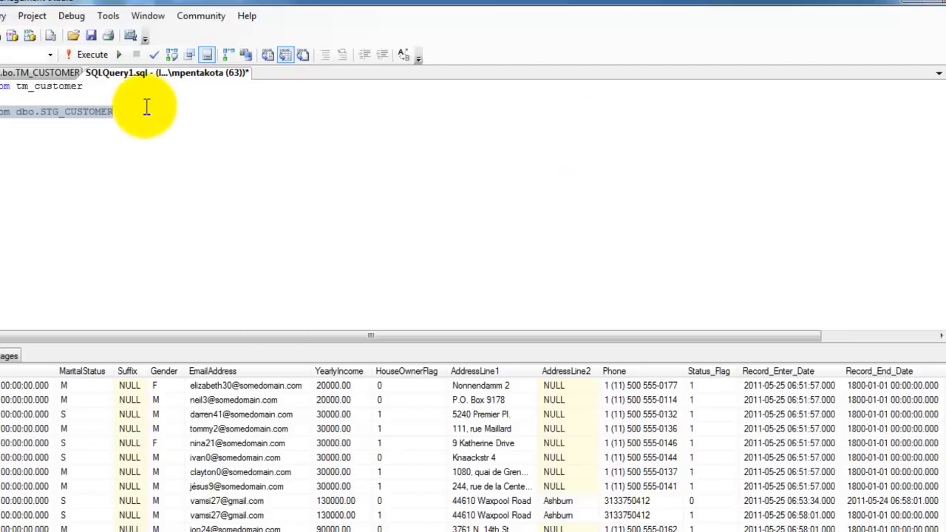
pyautogui.click(133, 113)
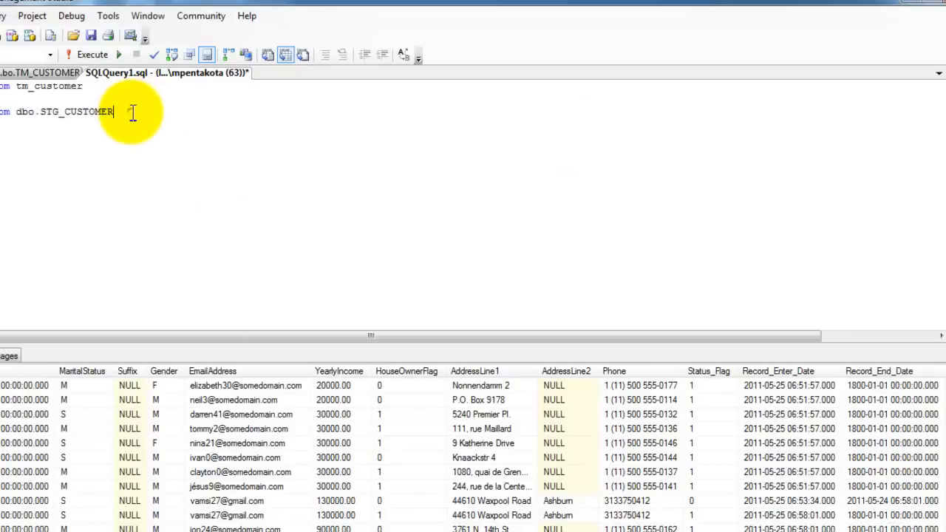
pyautogui.hotkey('shift', 'Home')
pyautogui.press('F5')
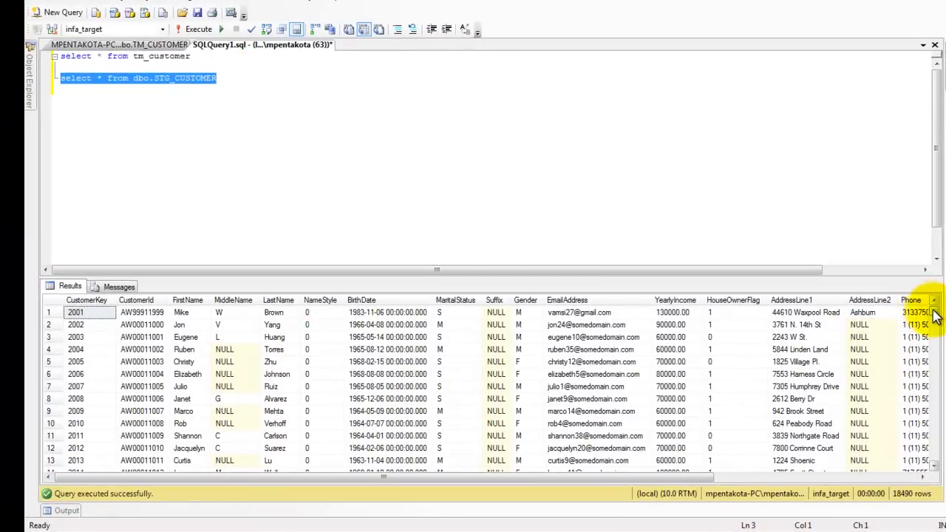
# Highlight the last two rows of the STG_CUSTOMER results and compare their columns from CustomerKey through AddressLine1 to Record_End_Date
pyautogui.moveTo(933, 309); pyautogui.dragTo(933, 458)
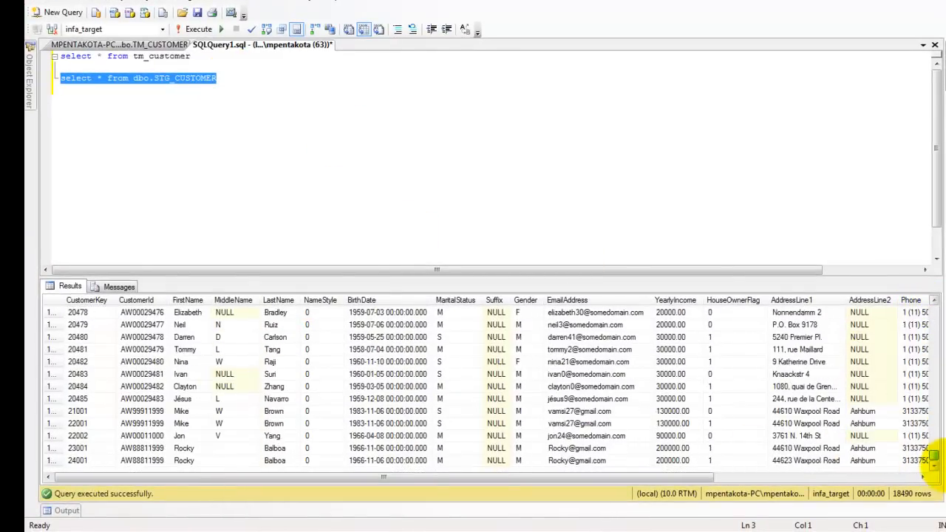
pyautogui.click(57, 448)
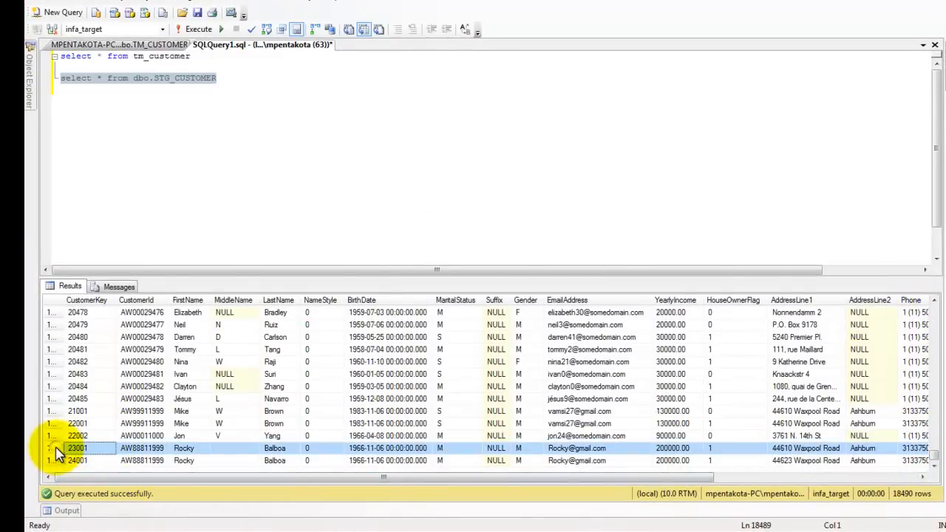
pyautogui.hotkey('shift', 'Down')
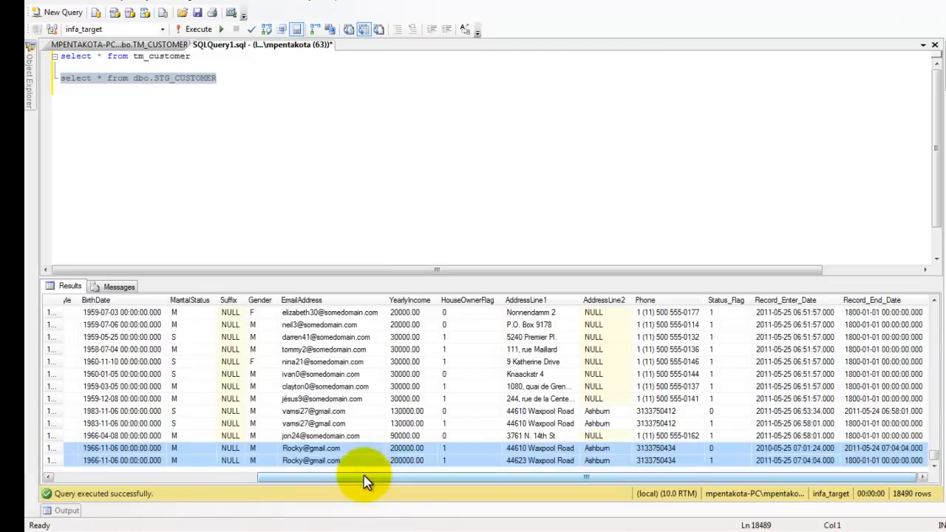
pyautogui.moveTo(366, 476); pyautogui.dragTo(142, 497)
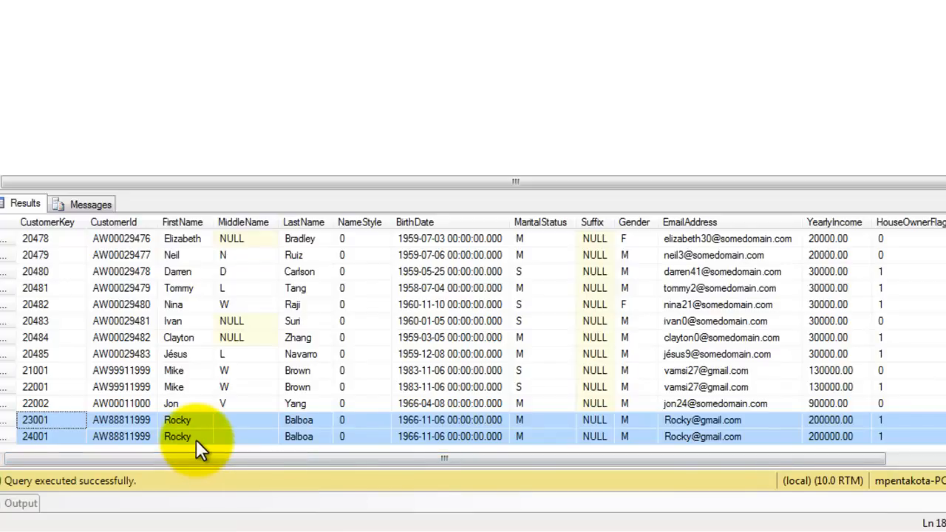
pyautogui.moveTo(226, 458); pyautogui.dragTo(195, 456)
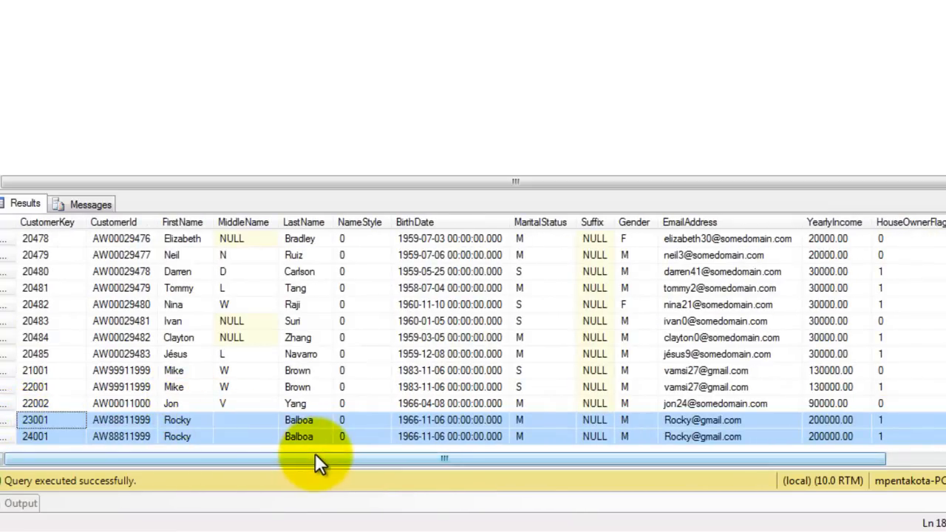
pyautogui.moveTo(315, 458); pyautogui.dragTo(742, 458)
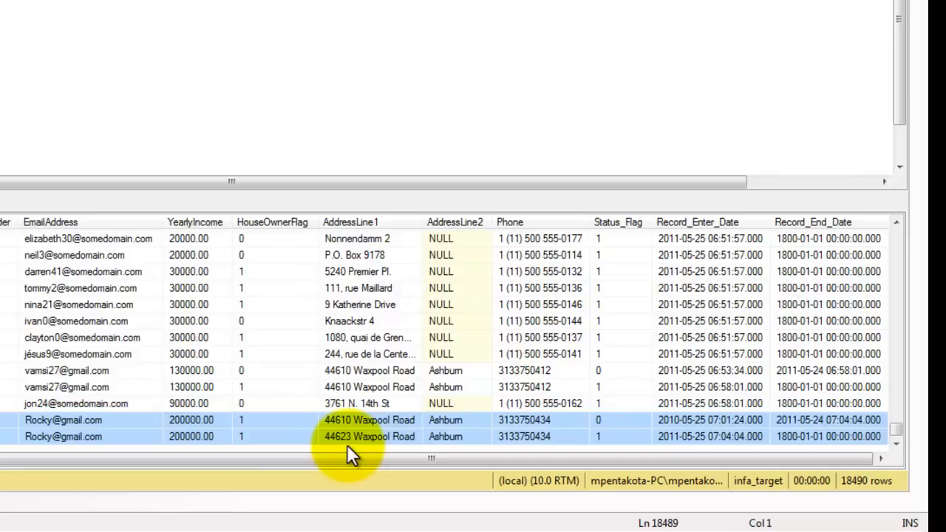
# Compare the Status_Flag, Record_Enter_Date and Record_End_Date values between the last two STG_CUSTOMER rows
pyautogui.click(608, 417)
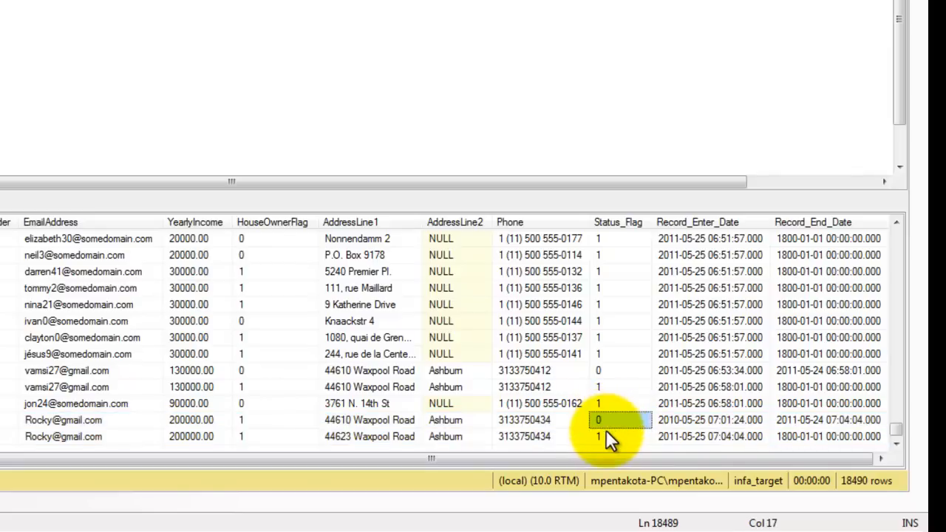
pyautogui.click(606, 436)
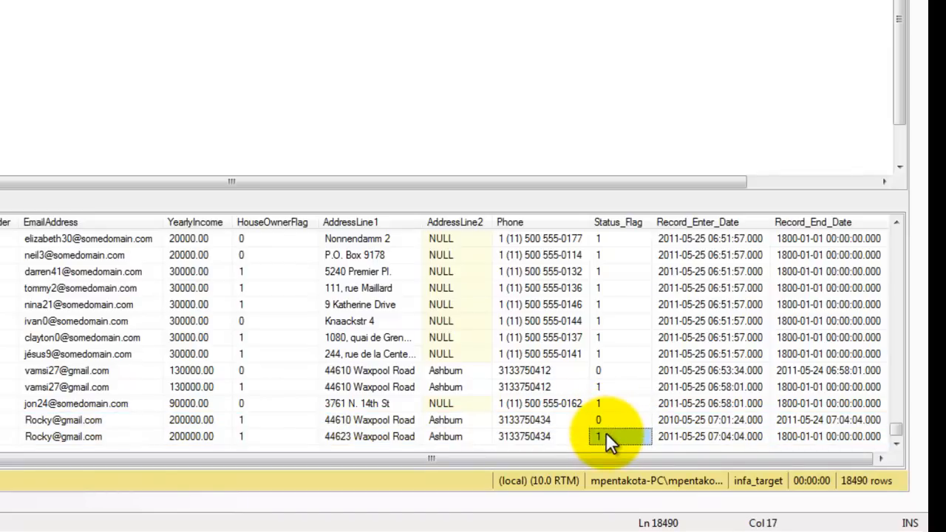
pyautogui.click(722, 418)
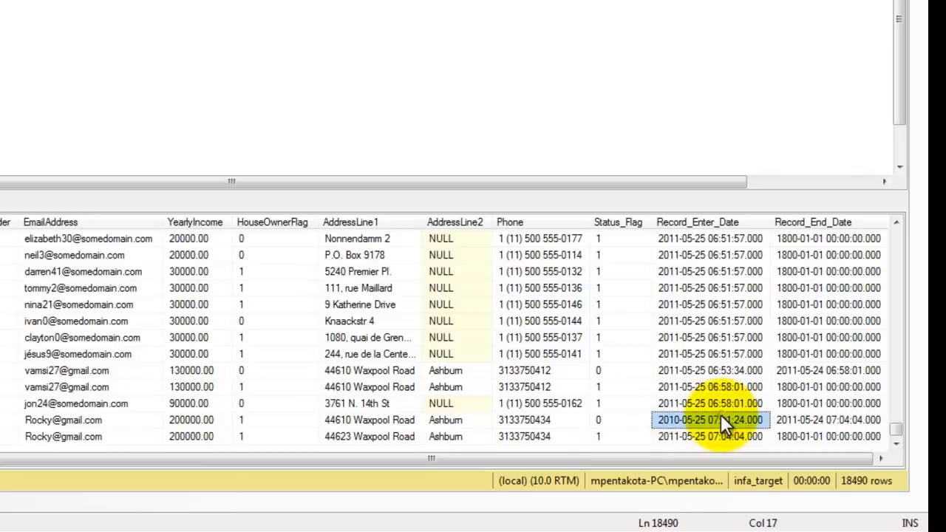
pyautogui.click(814, 418)
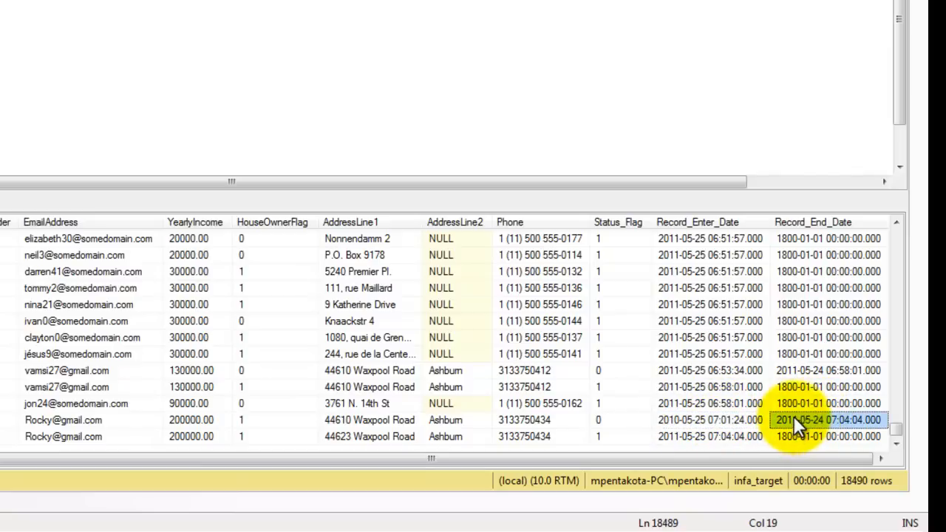
pyautogui.click(710, 433)
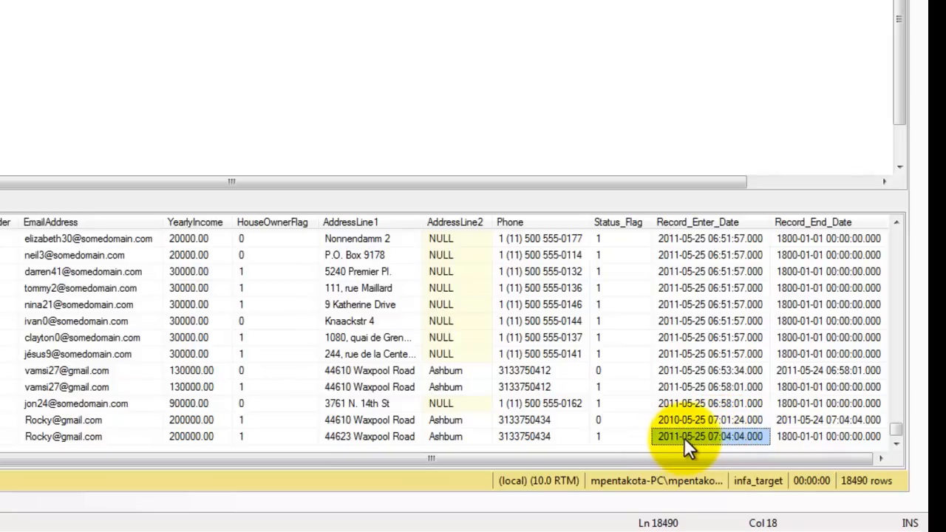
pyautogui.click(814, 419)
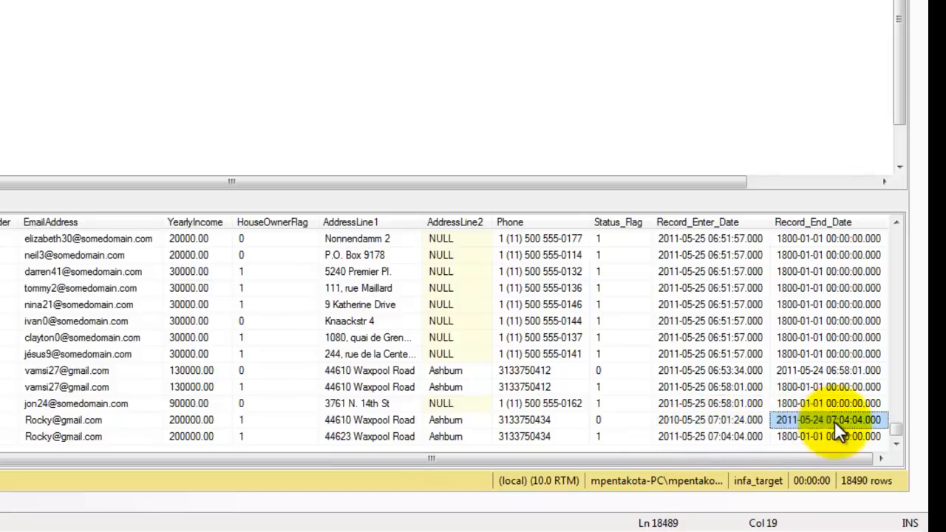
pyautogui.click(708, 440)
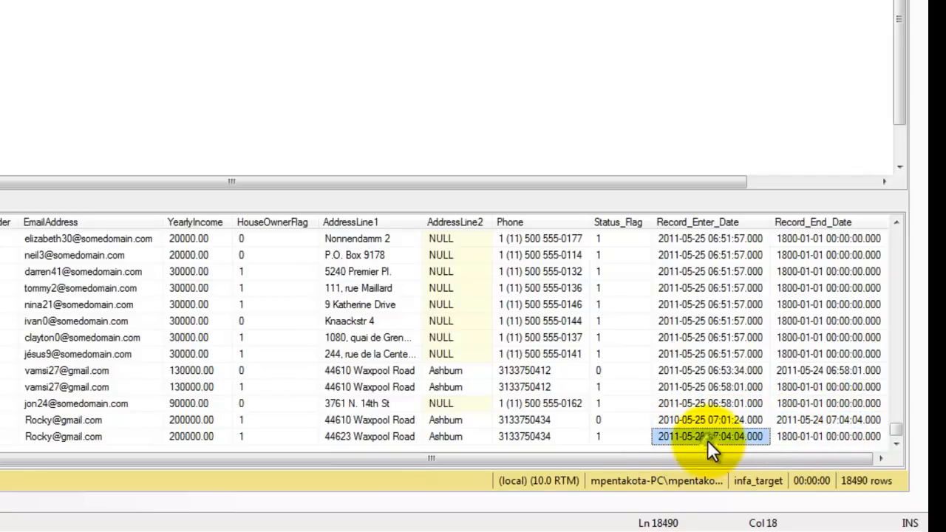
# Examine the final STG_CUSTOMER row's AddressLine1, Status_Flag, Record_Enter_Date and Record_End_Date
pyautogui.click(394, 436)
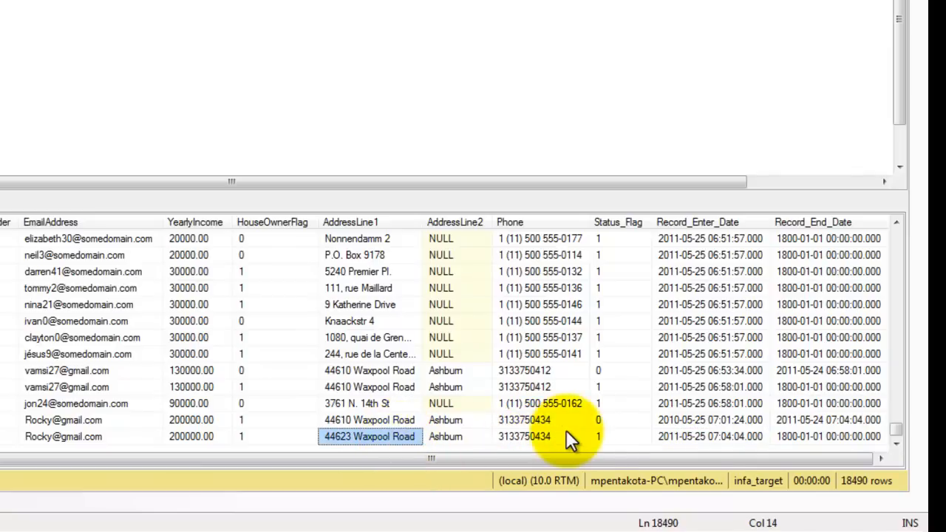
pyautogui.click(605, 436)
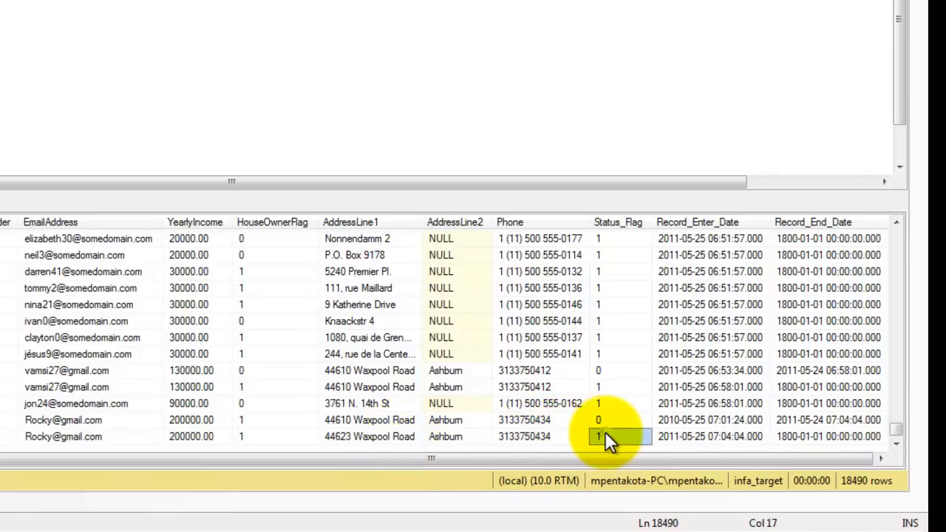
pyautogui.click(695, 435)
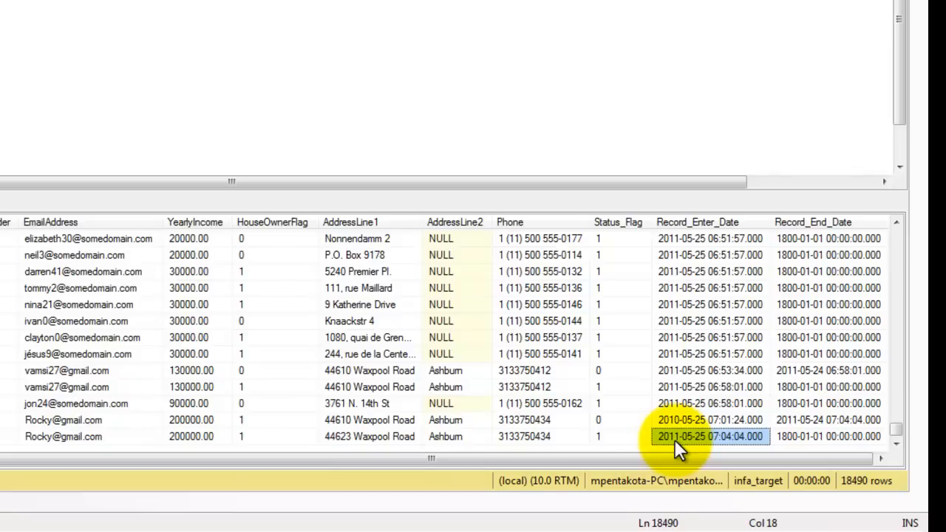
pyautogui.click(855, 436)
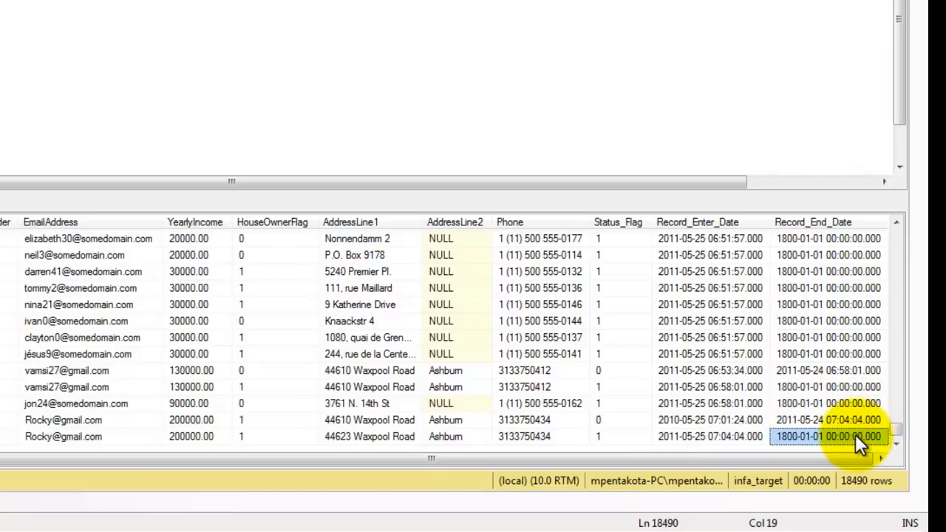
# In the TM_CUSTOMER source table, set HouseOwnerFlag to 0 for the customer in the second row and reload the table to check it
pyautogui.moveTo(671, 460); pyautogui.dragTo(252, 485)
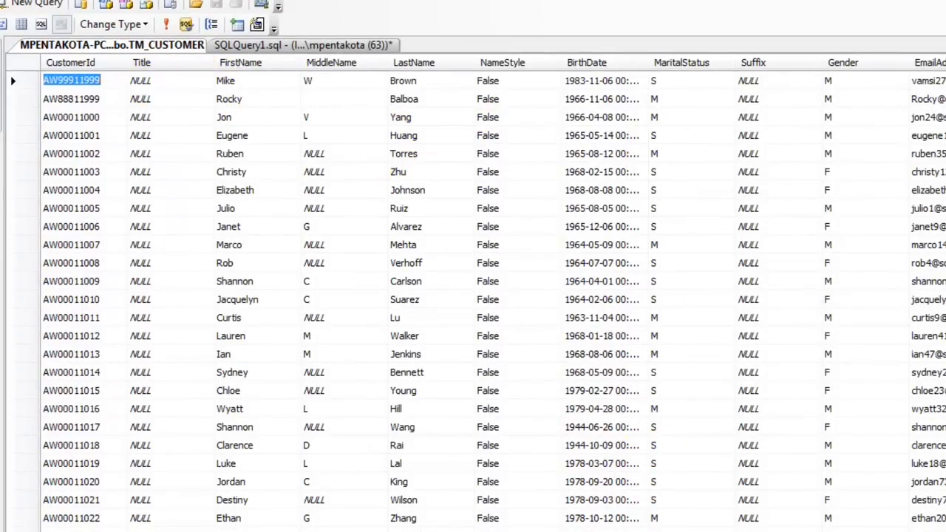
pyautogui.hscroll(2, 492, 299)
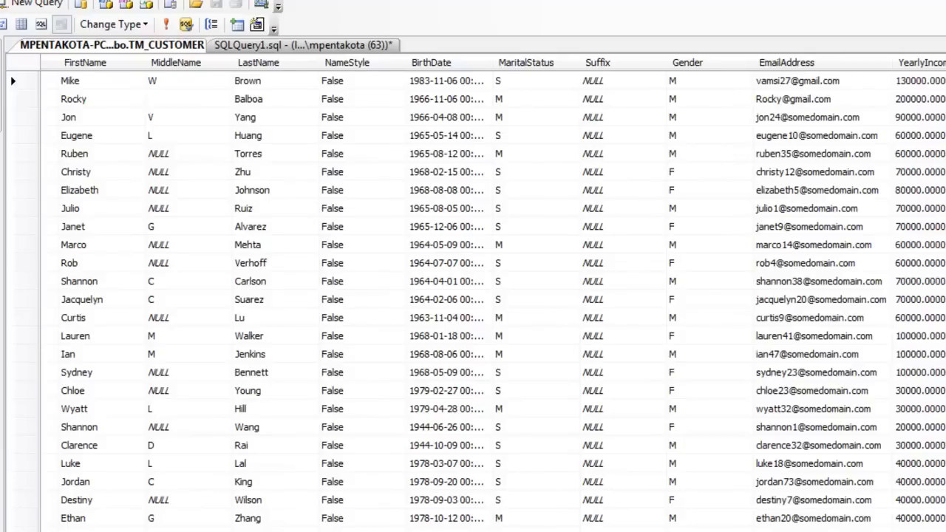
pyautogui.hscroll(2, 492, 291)
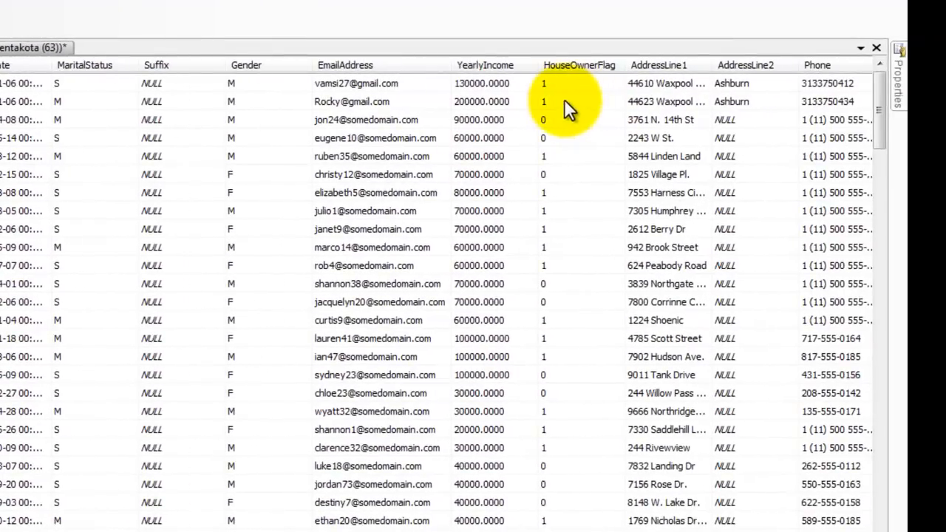
pyautogui.click(889, 99)
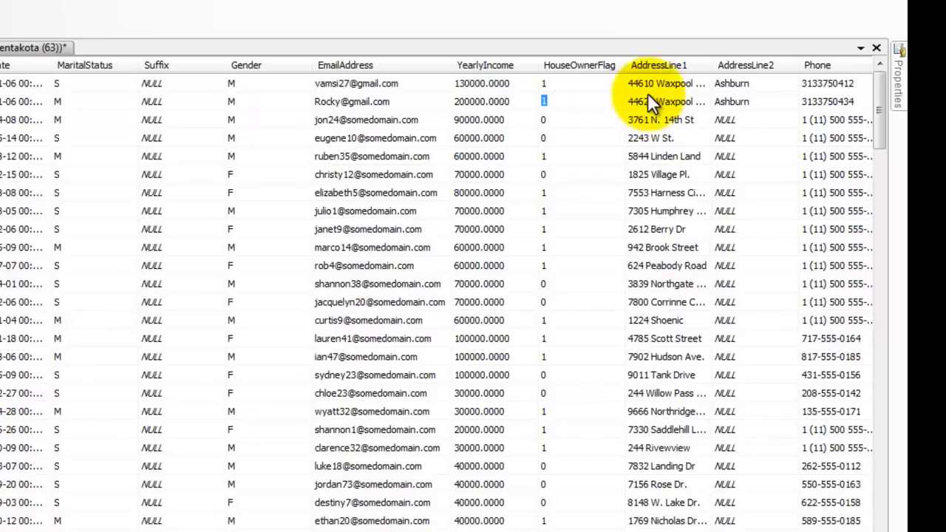
pyautogui.write('0')
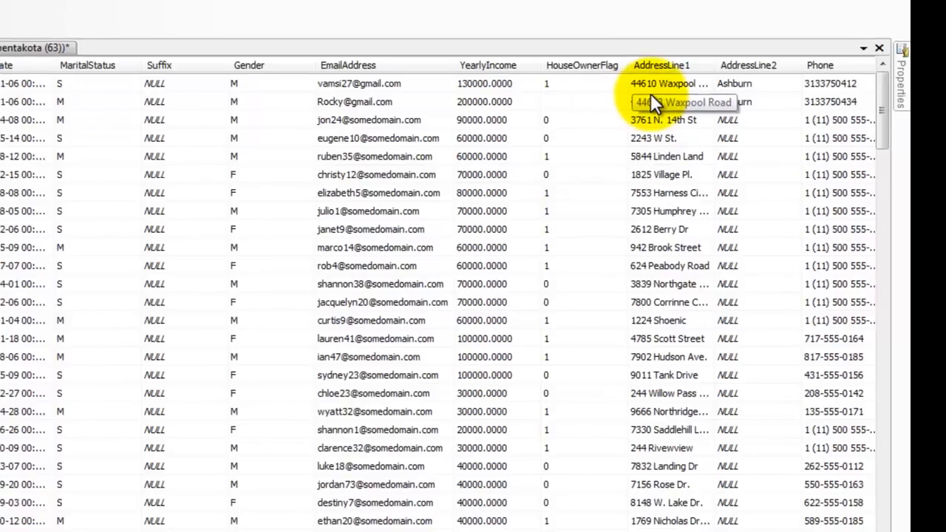
pyautogui.press('Return')
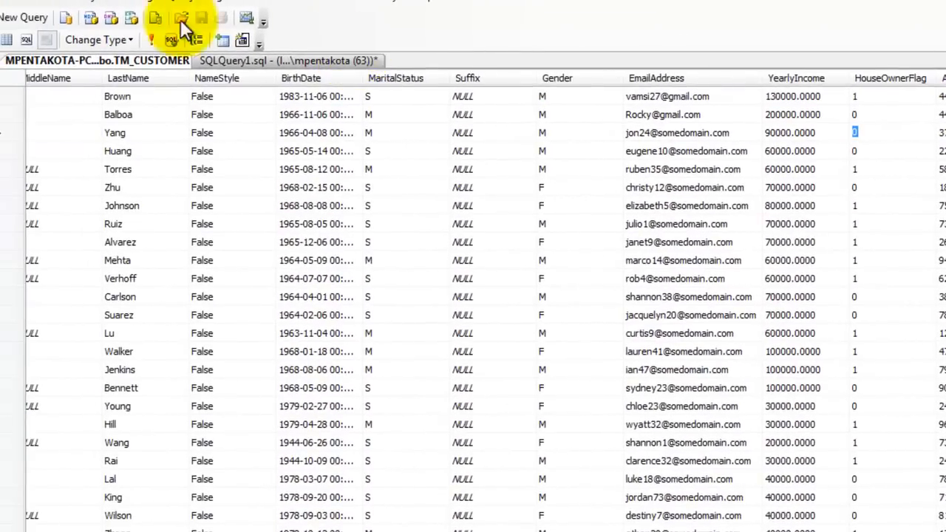
pyautogui.click(151, 39)
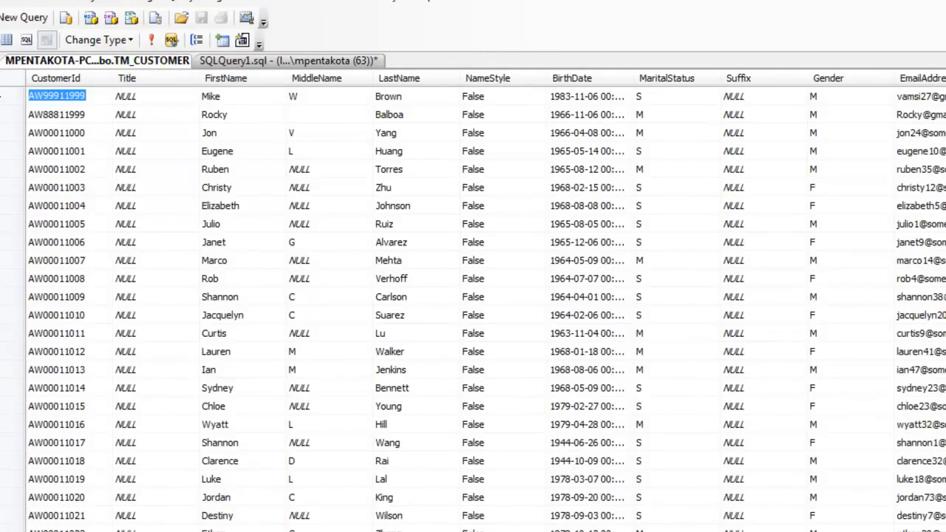
pyautogui.hscroll(4, 485, 303)
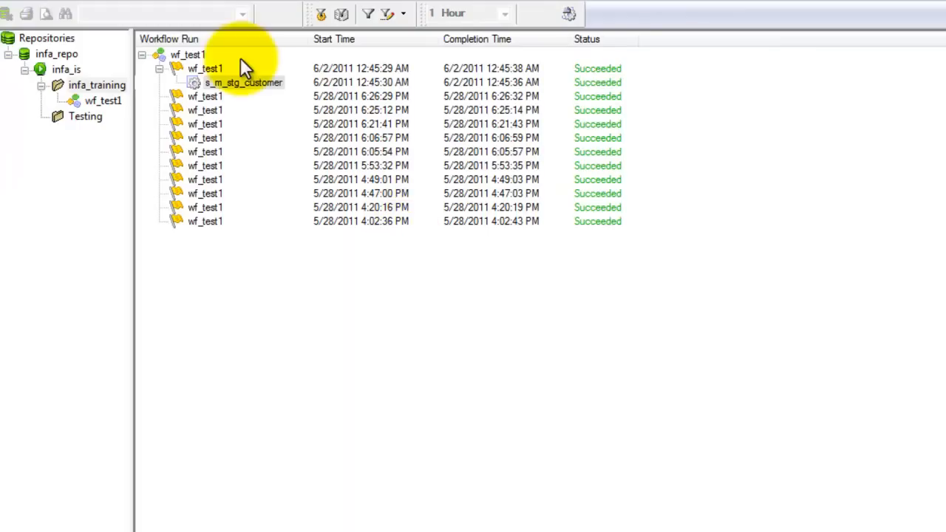
# Switch to Workflow Monitor and restart the s_m_stg_customer session task
pyautogui.rightClick(235, 78)
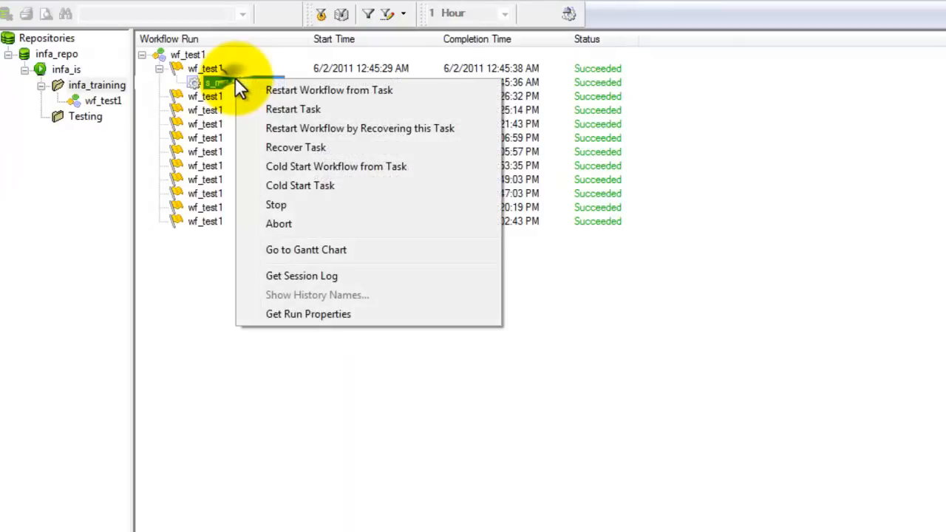
pyautogui.click(293, 110)
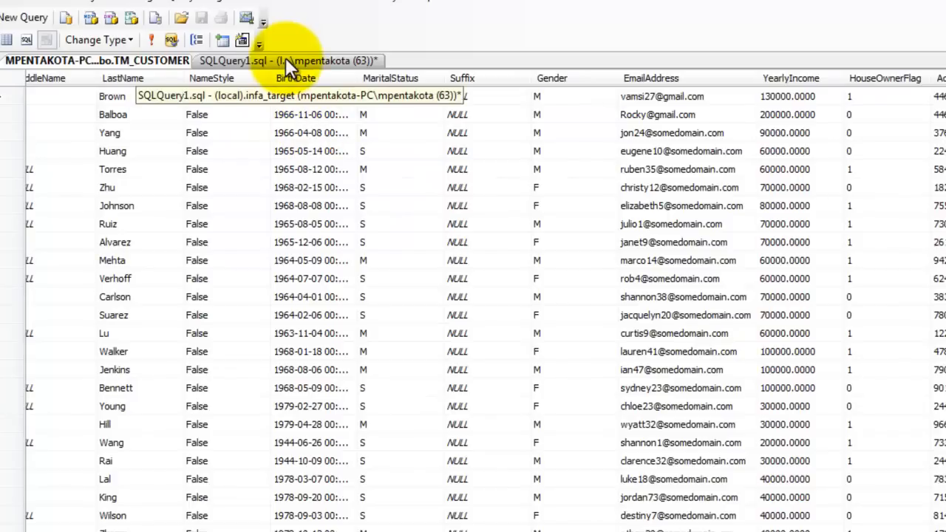
# Return to SQLQuery1.sql in Management Studio, rerun the dbo.STG_CUSTOMER query, and go to the end of the results
pyautogui.click(285, 60)
pyautogui.press('F5')
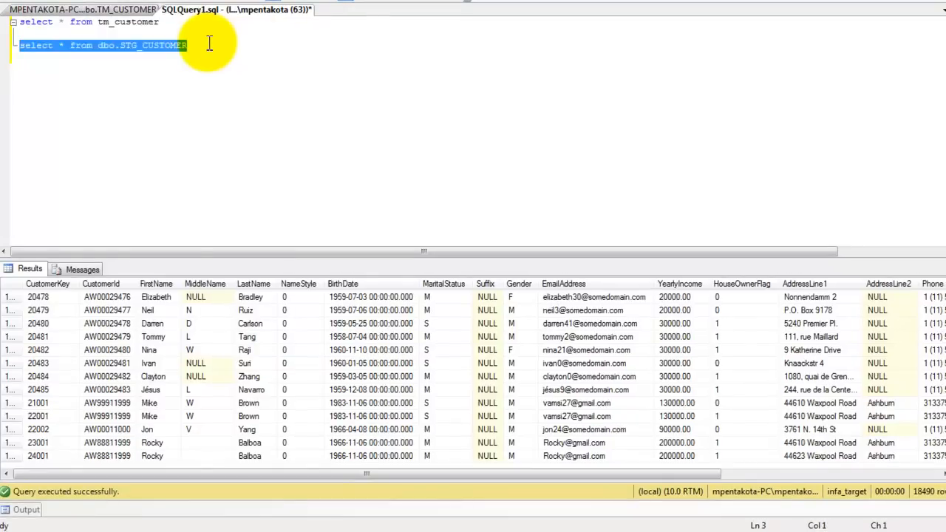
pyautogui.press('F5')
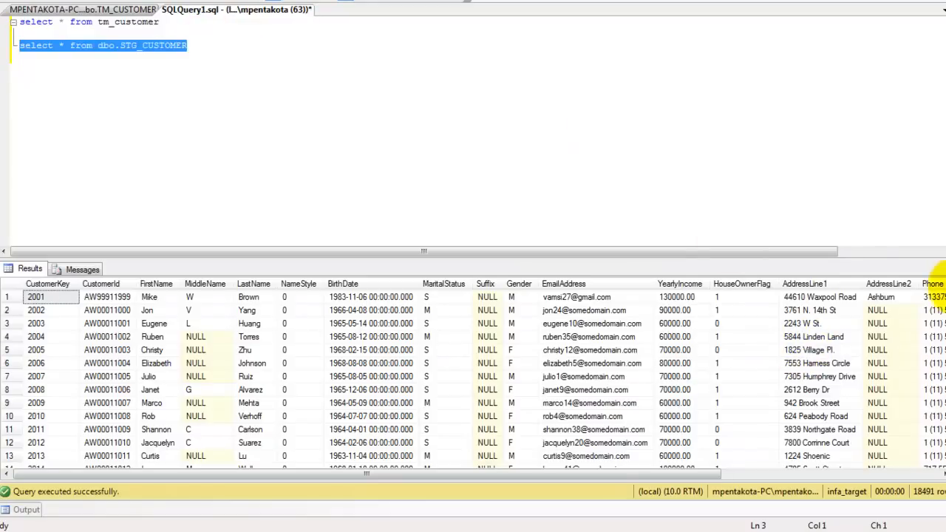
pyautogui.moveTo(945, 297); pyautogui.dragTo(945, 462)
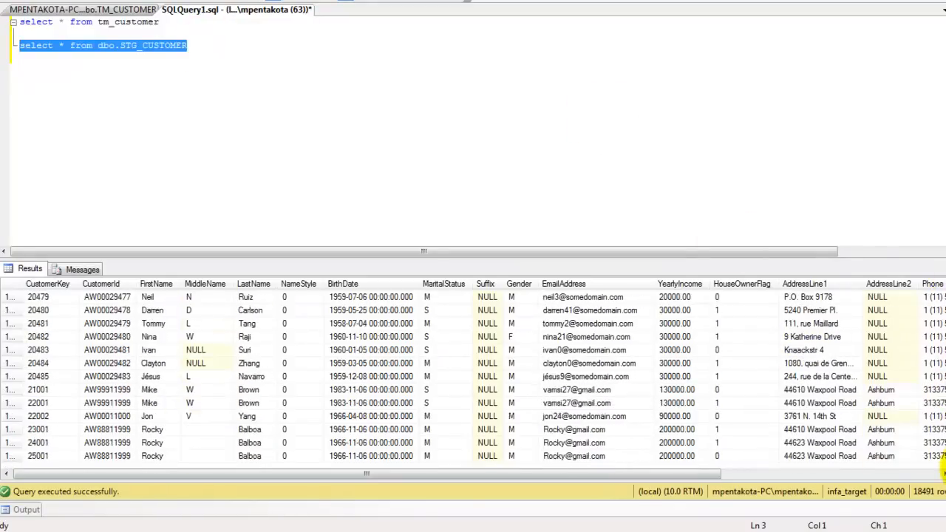
# Examine the HouseOwnerFlag, AddressLine1, Record_Enter_Date and Record_End_Date of the third-to-last STG_CUSTOMER row, the customer's oldest version
pyautogui.click(155, 430)
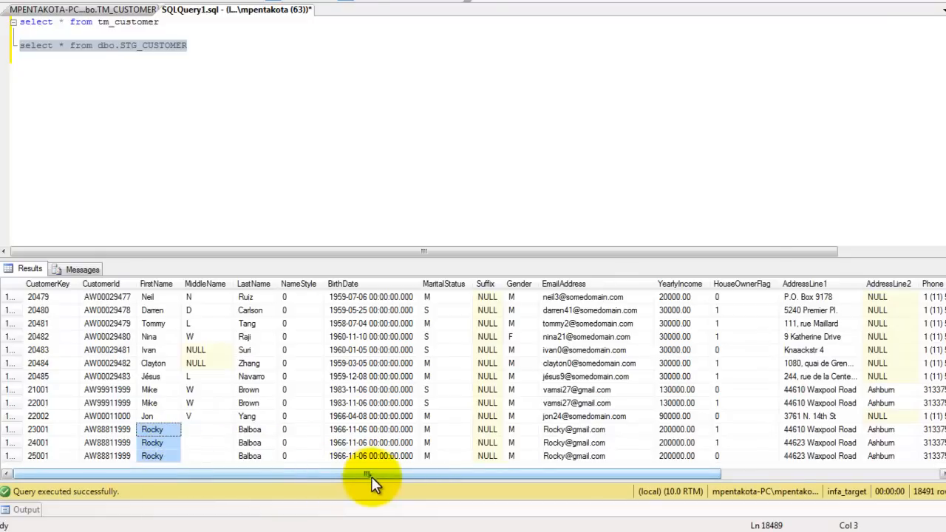
pyautogui.moveTo(368, 474); pyautogui.dragTo(541, 471)
pyautogui.click(513, 431)
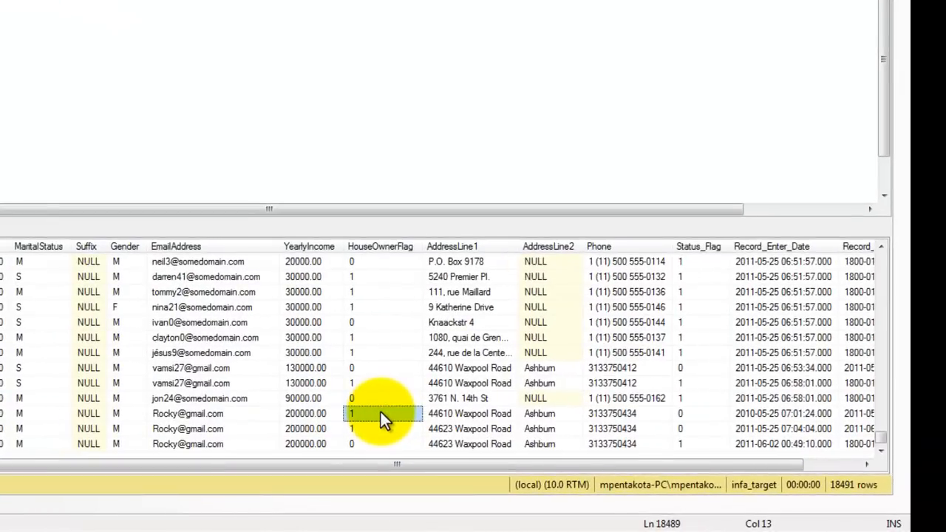
pyautogui.click(439, 410)
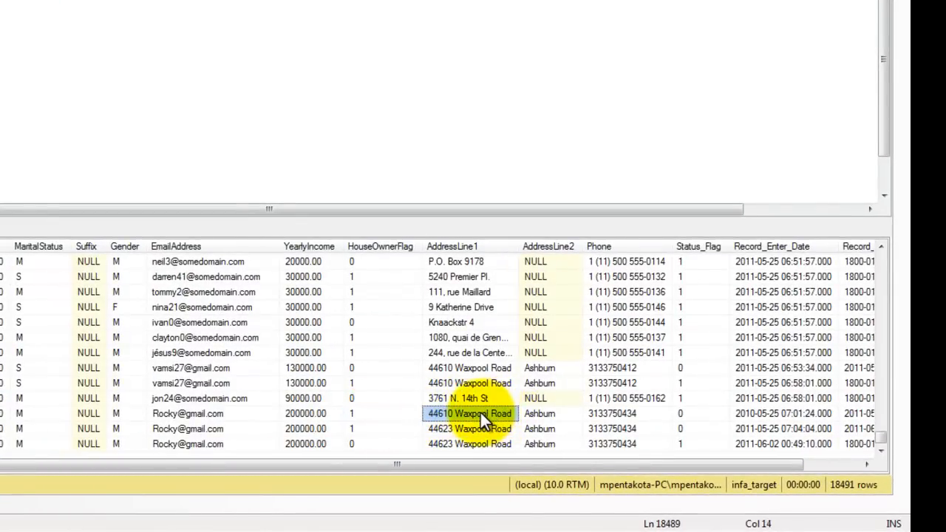
pyautogui.click(763, 417)
pyautogui.moveTo(755, 464); pyautogui.dragTo(812, 466)
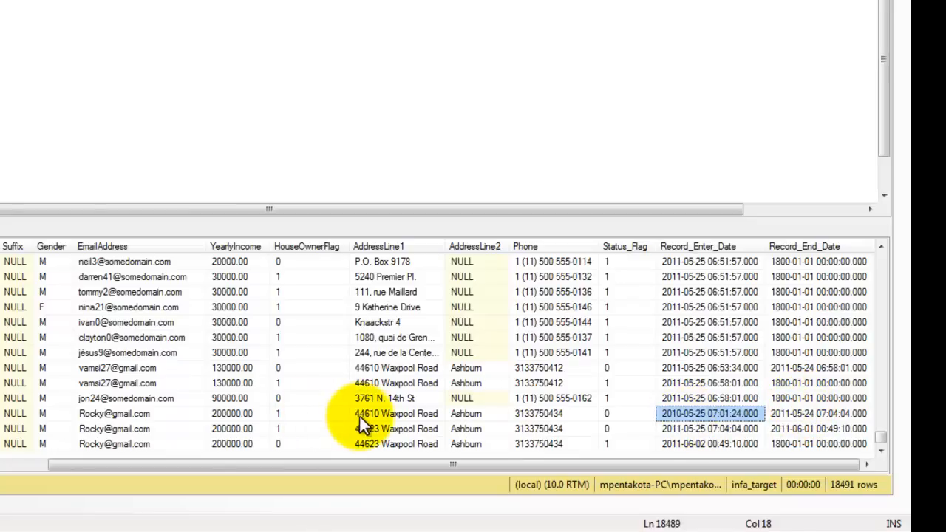
pyautogui.click(780, 412)
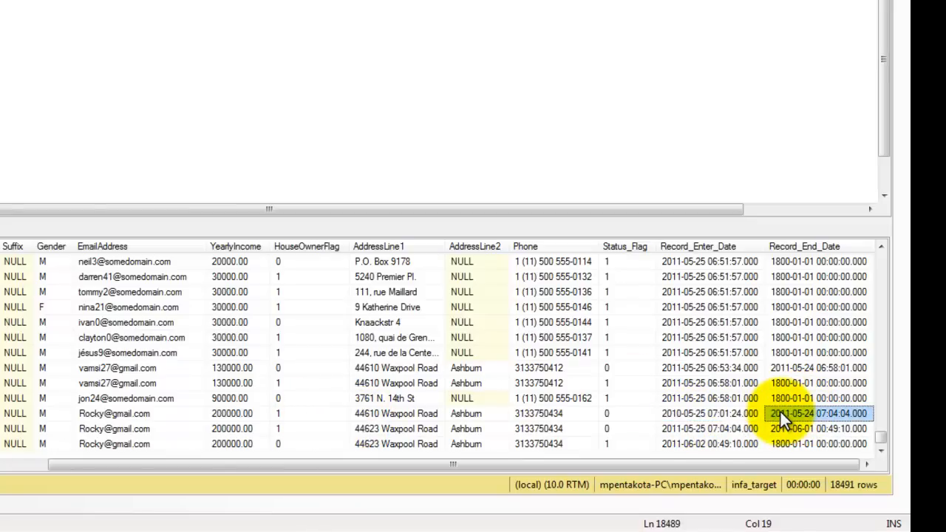
# Review the second-to-last row's HouseOwnerFlag, AddressLine1 and Record_Enter_Date, and compare its Record_End_Date with the final row's Record_Enter_Date
pyautogui.click(311, 426)
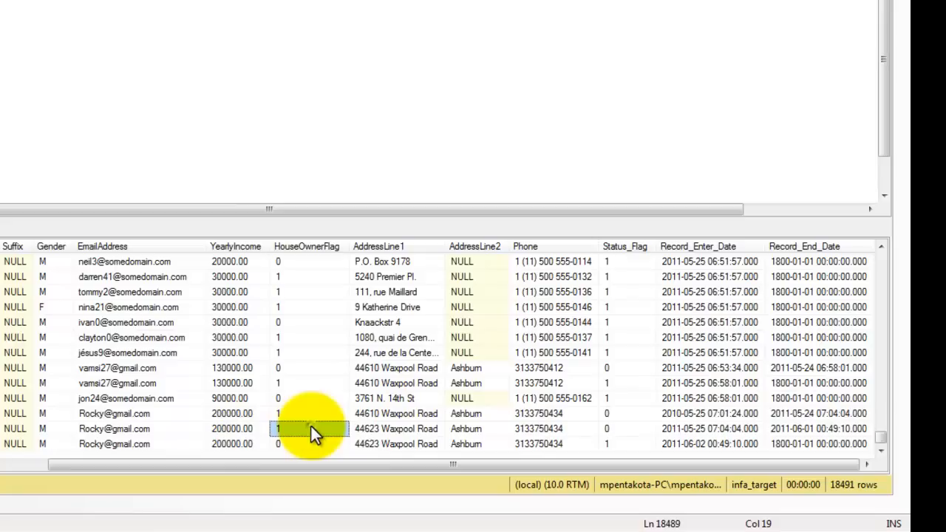
pyautogui.click(370, 427)
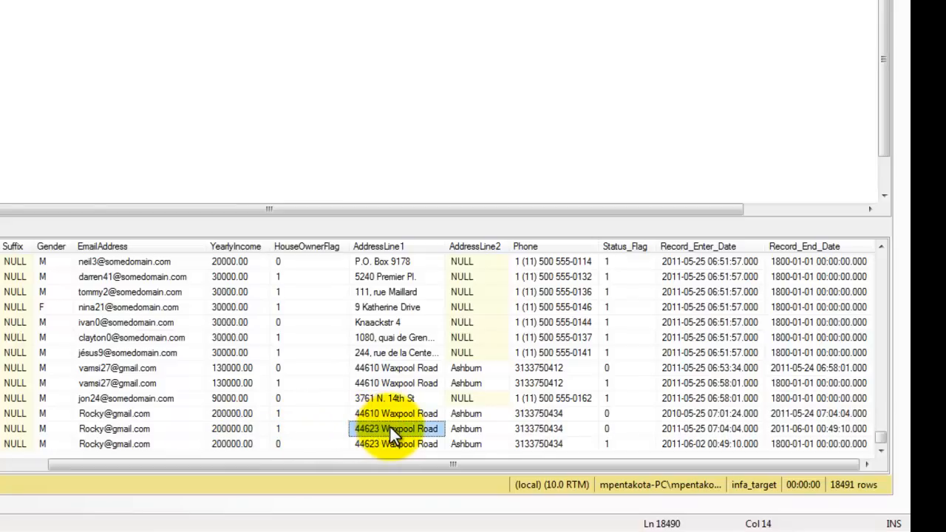
pyautogui.click(699, 428)
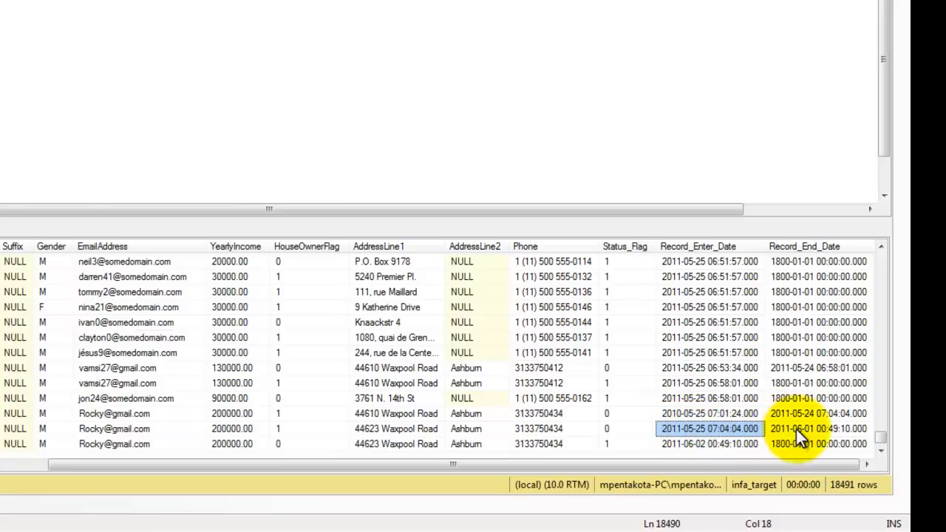
pyautogui.click(676, 444)
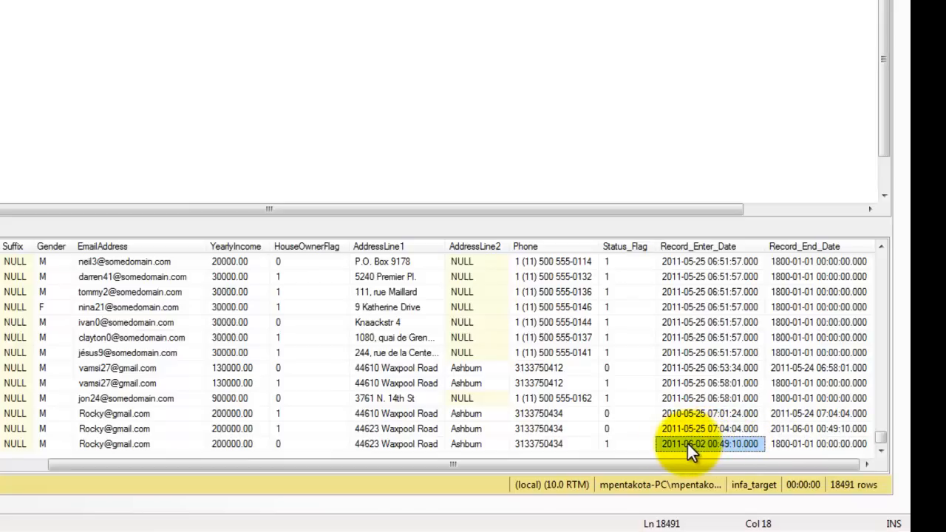
pyautogui.click(810, 425)
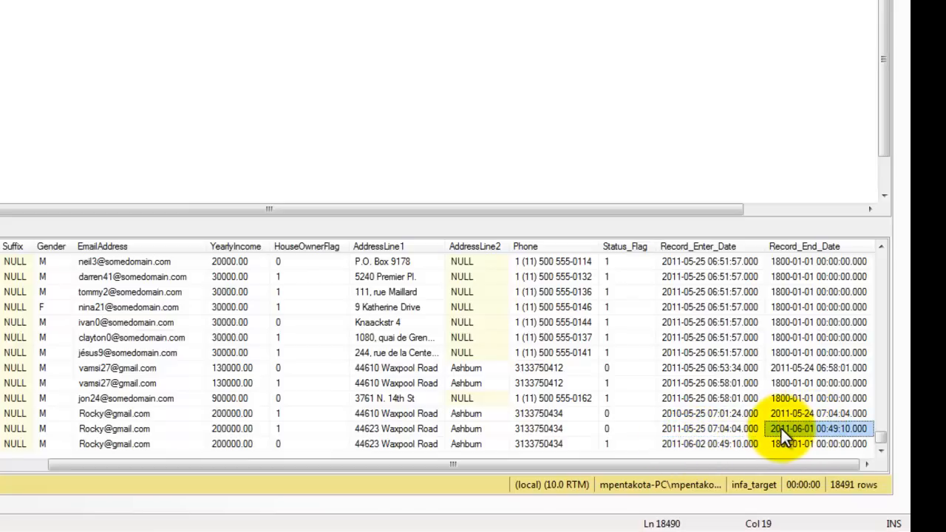
# Check the HouseOwnerFlag, AddressLine1 and YearlyIncome values in the final STG_CUSTOMER row
pyautogui.click(283, 443)
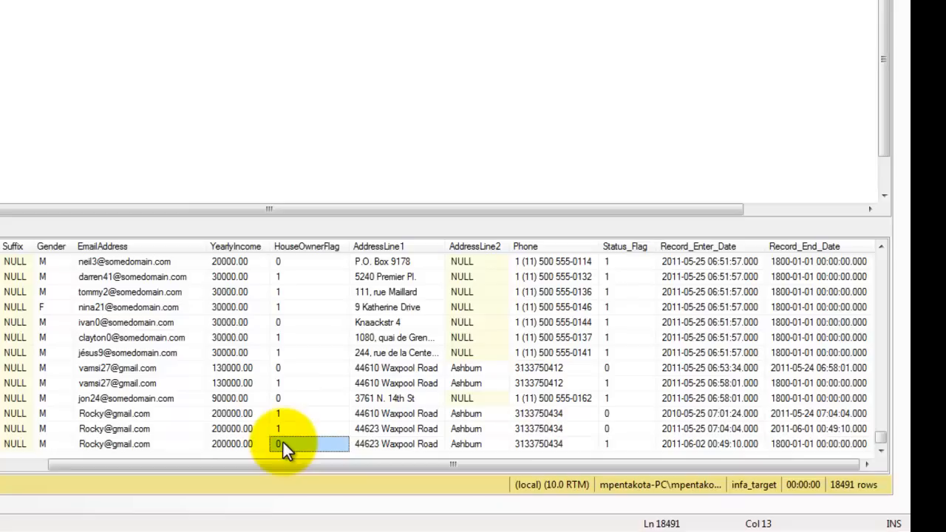
pyautogui.click(381, 442)
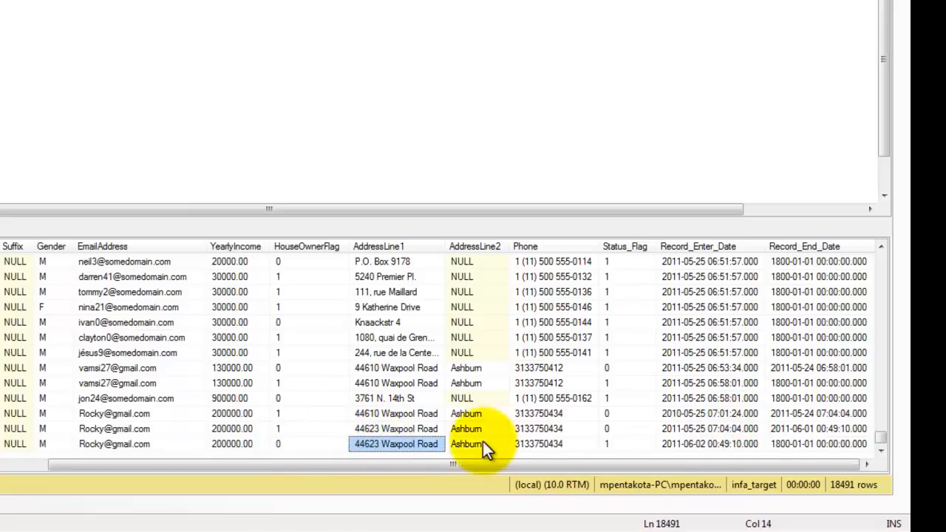
pyautogui.click(312, 444)
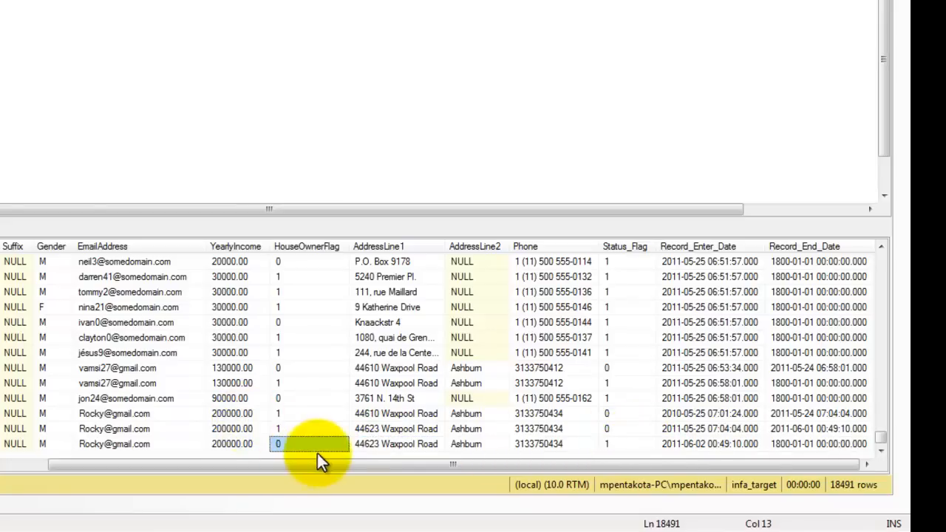
pyautogui.click(238, 443)
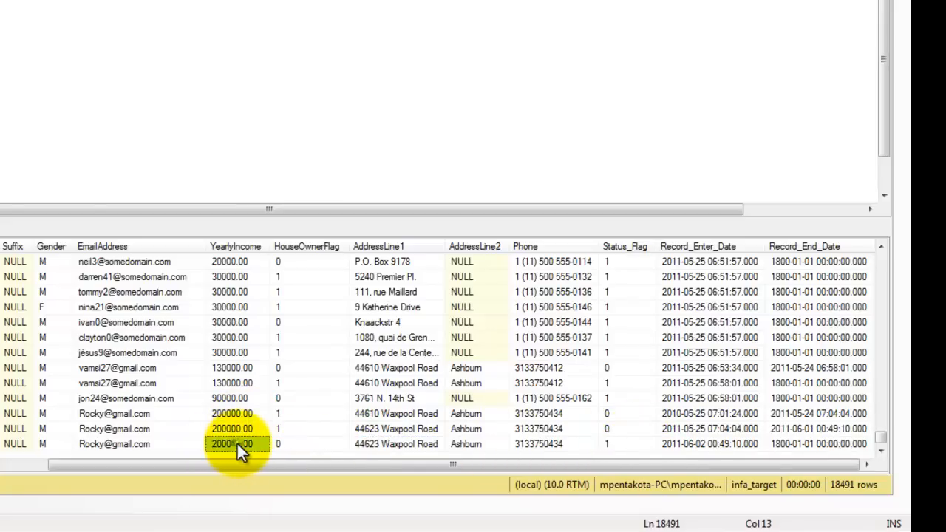
pyautogui.click(309, 445)
# Compare Status_Flag between the last two STG_CUSTOMER rows and check the final row's Record_Enter_Date and Record_End_Date
pyautogui.click(634, 431)
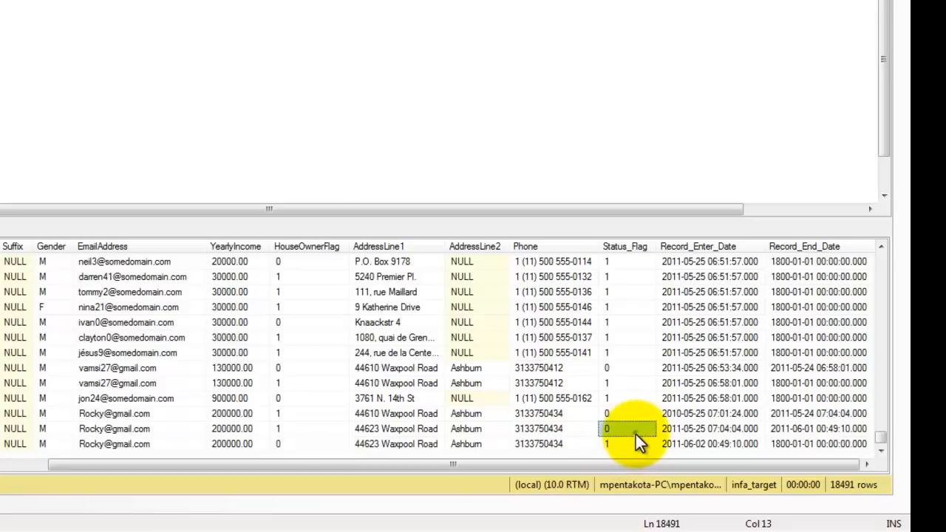
pyautogui.click(633, 439)
pyautogui.click(686, 440)
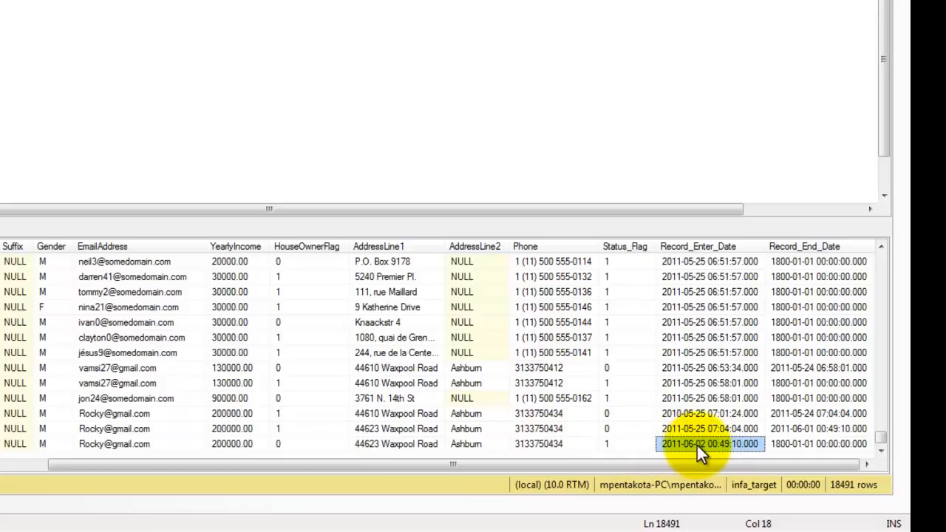
pyautogui.click(821, 440)
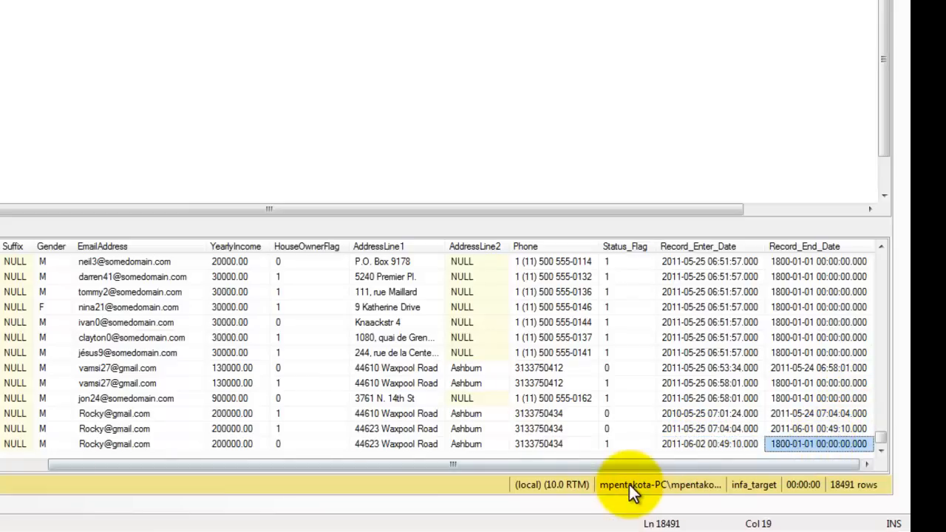
pyautogui.moveTo(529, 468); pyautogui.dragTo(293, 471)
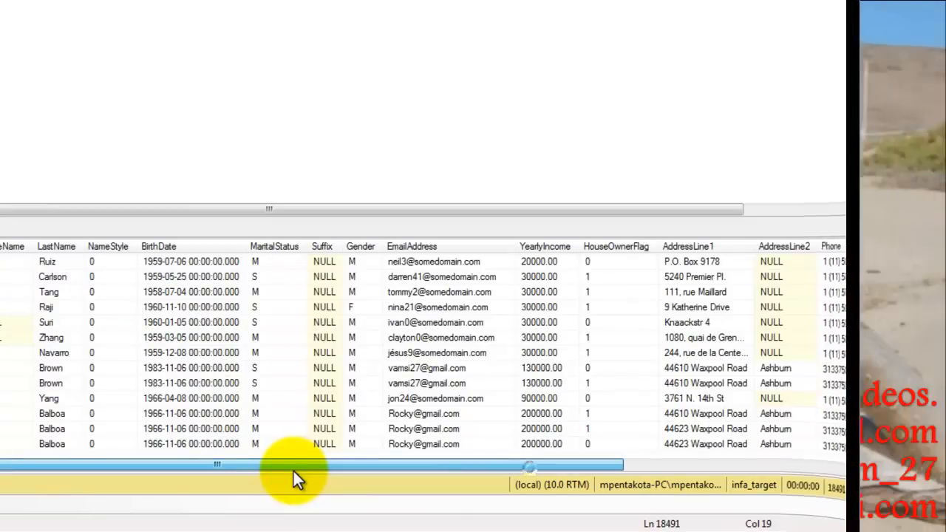